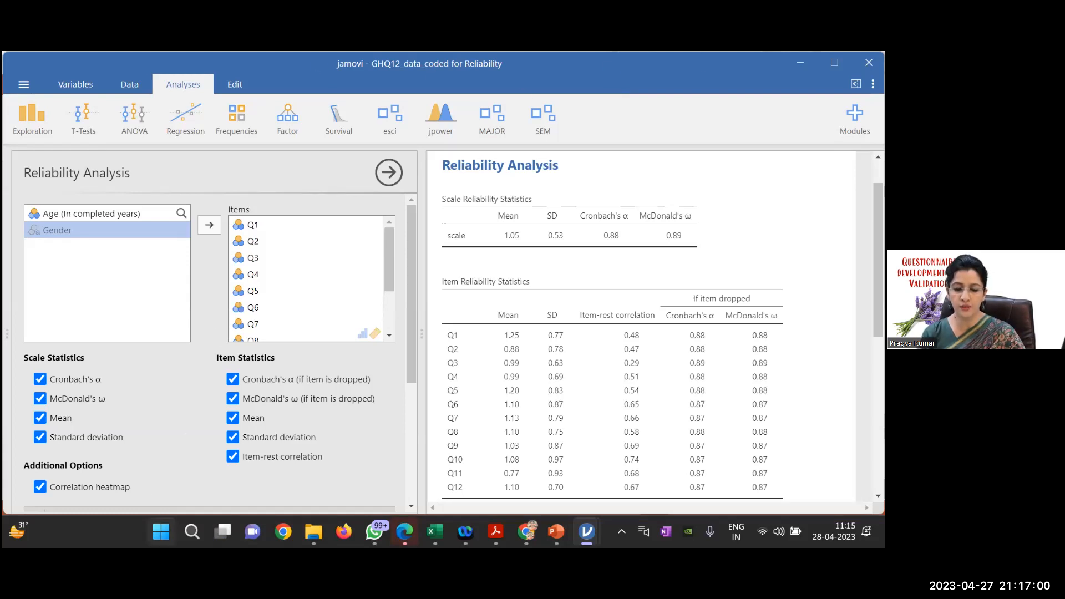
left_click(161, 531)
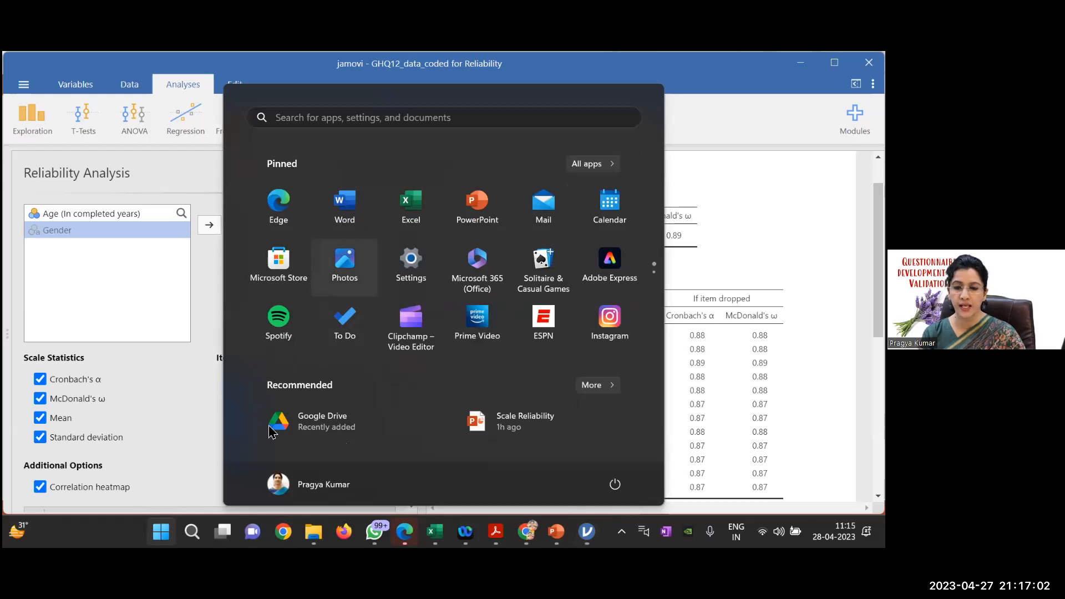
key("Escape")
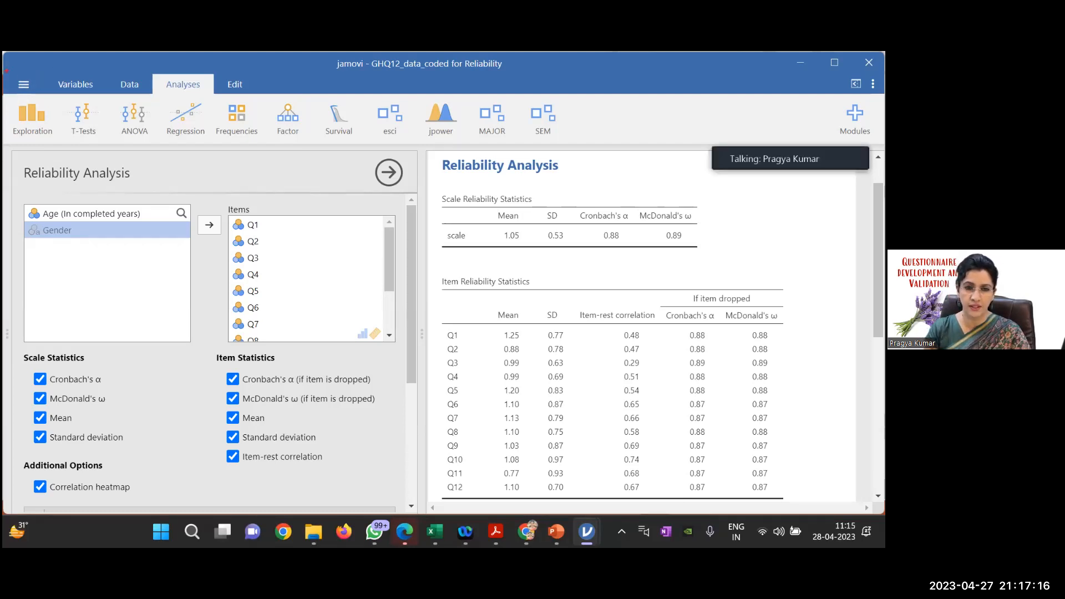
left_click_drag(16, 83, 42, 96)
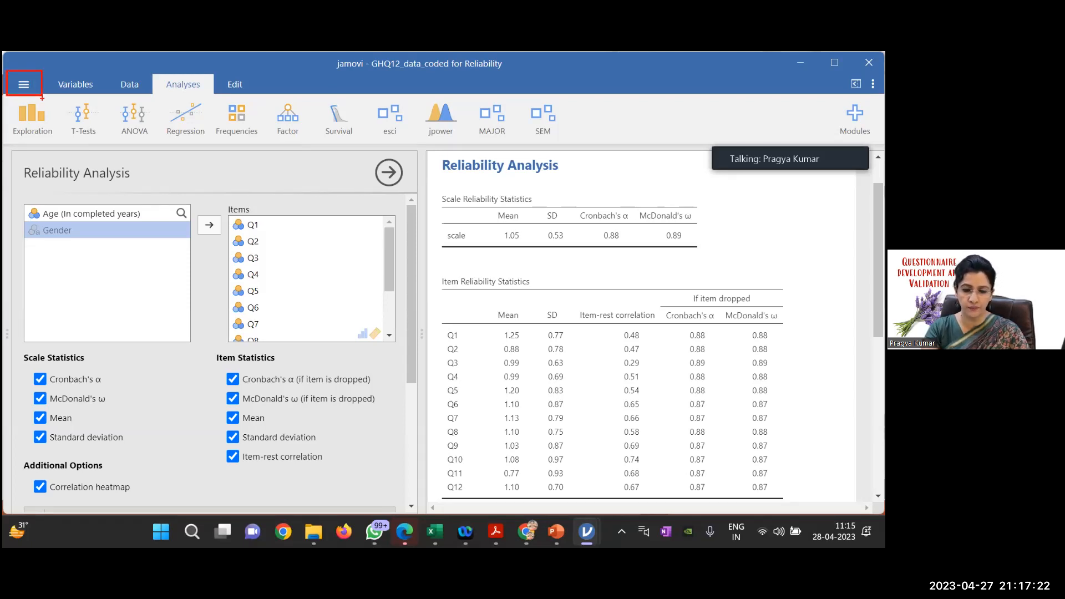
key("Escape")
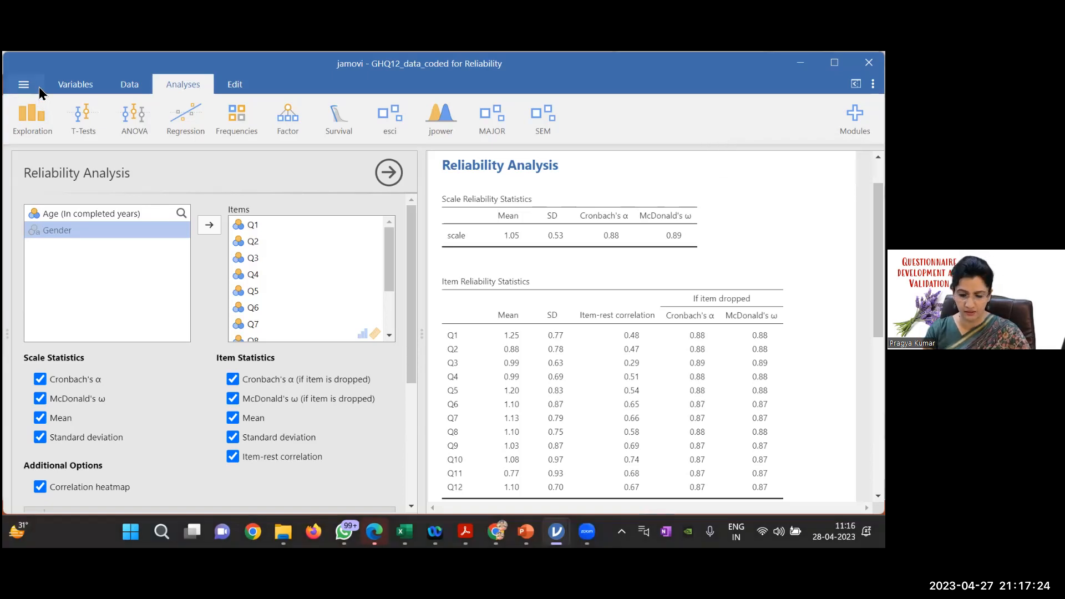
Look through the data files available to open, the file browser and the supported file types, without opening a file.
left_click(25, 84)
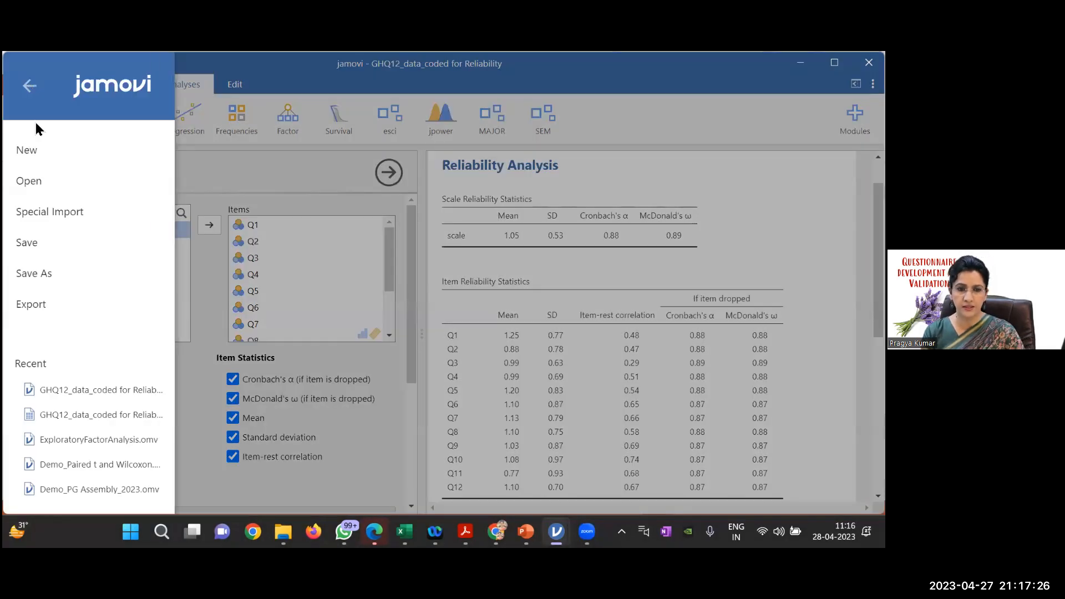
left_click(46, 184)
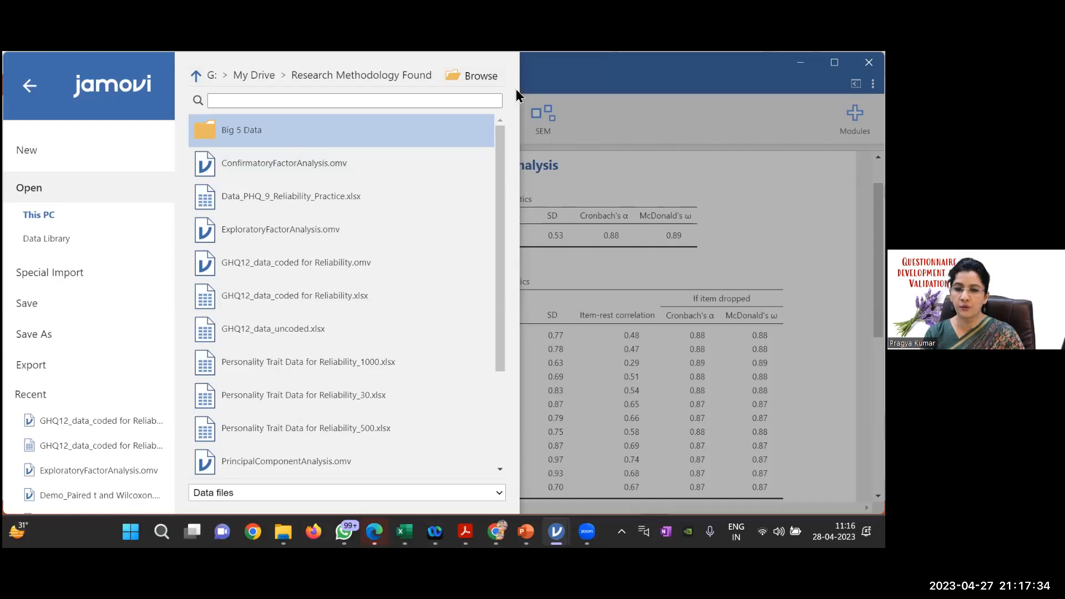
left_click(490, 78)
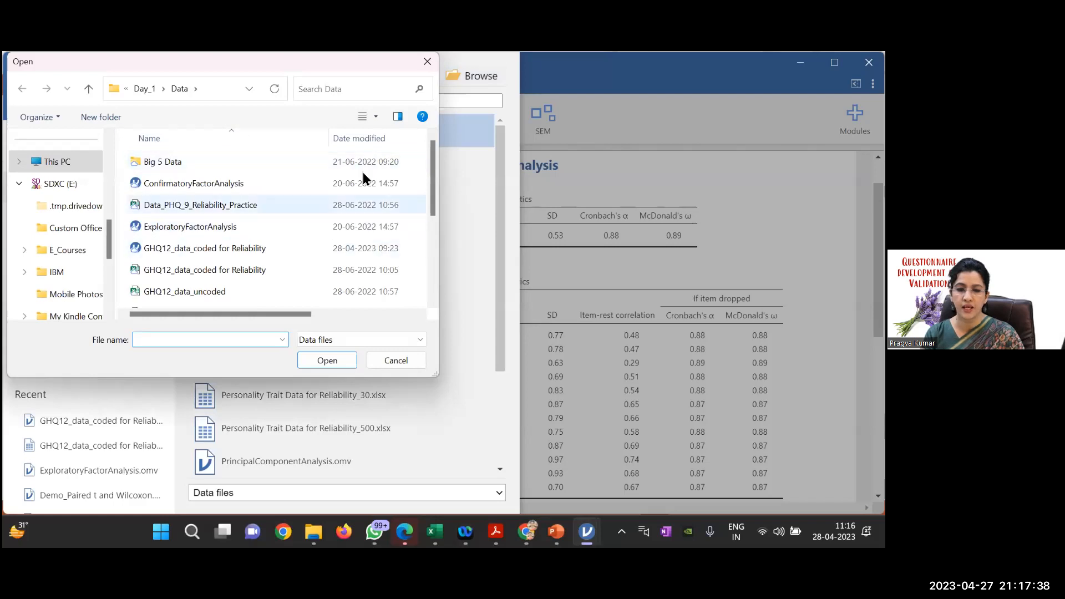
left_click(427, 62)
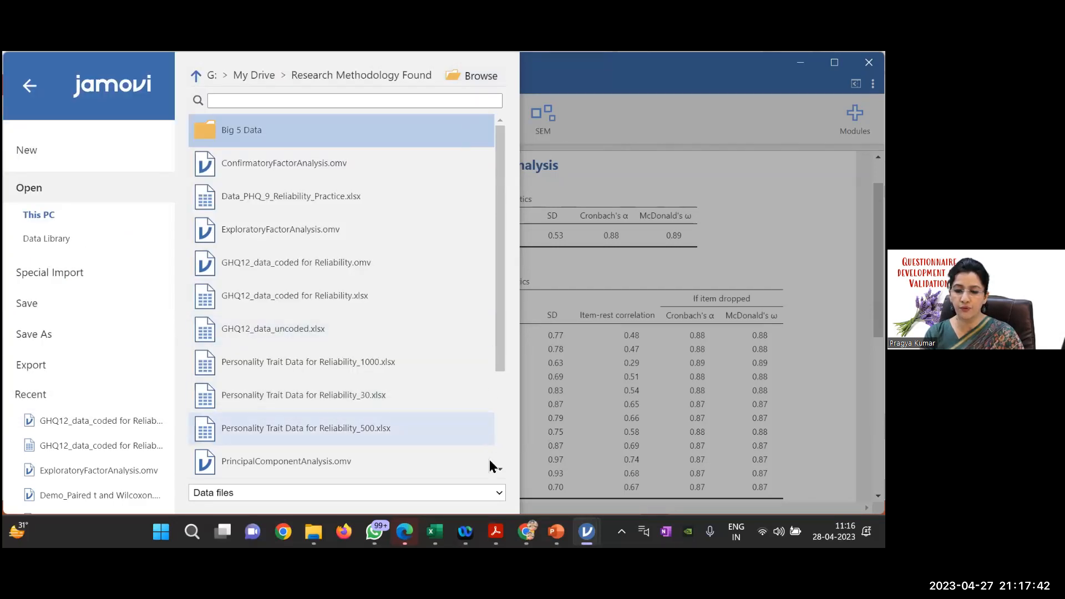
left_click(499, 493)
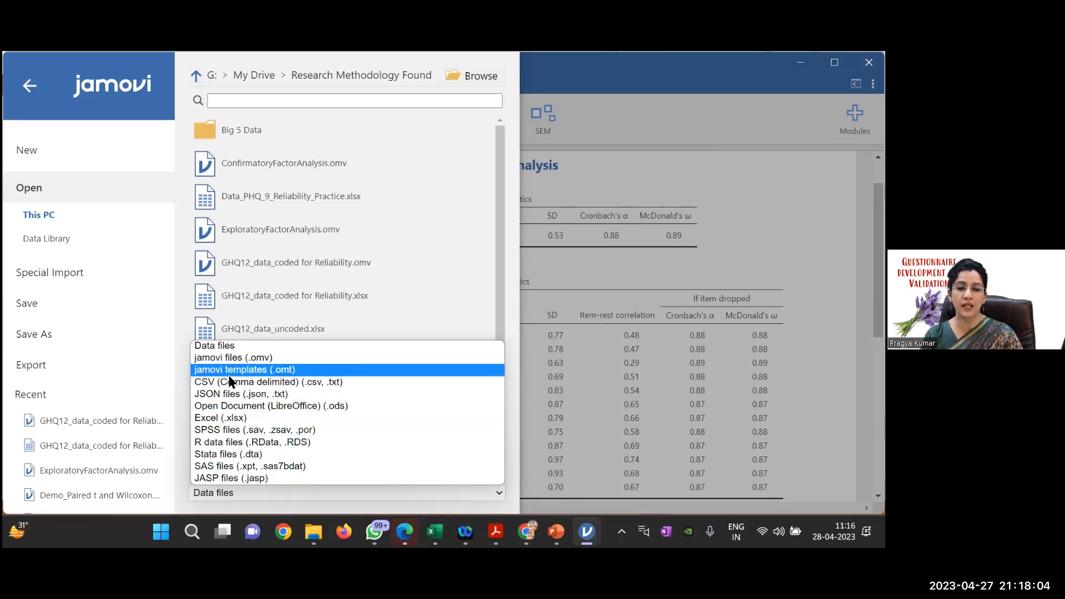
left_click(618, 167)
left_click(619, 166)
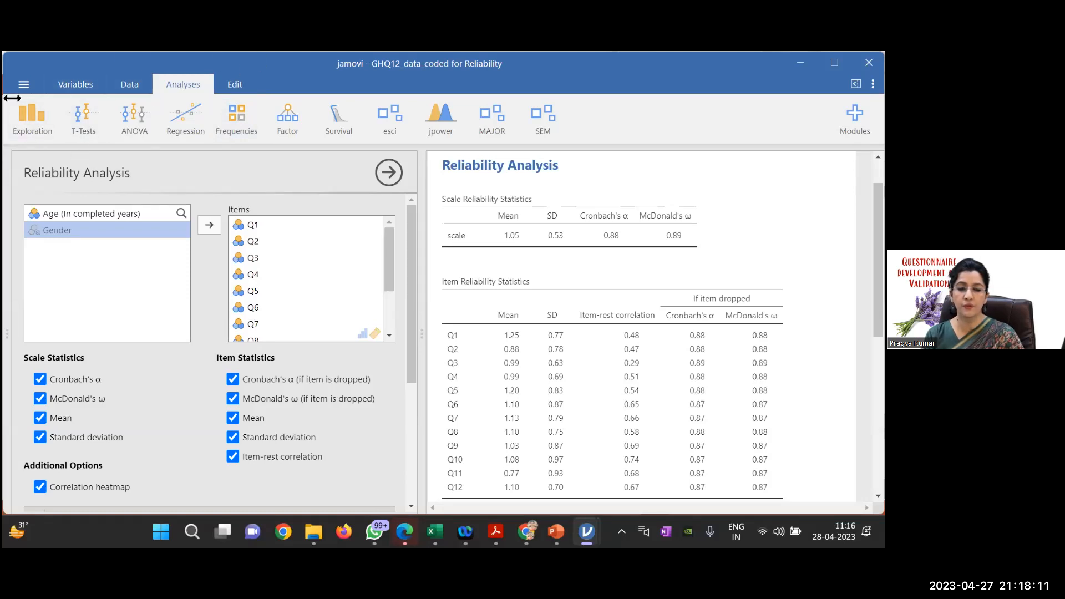
View the variable list, and switch to GHQ_12.pdf in Acrobat Reader to read the questionnaire's 12 items and response options.
left_click(75, 88)
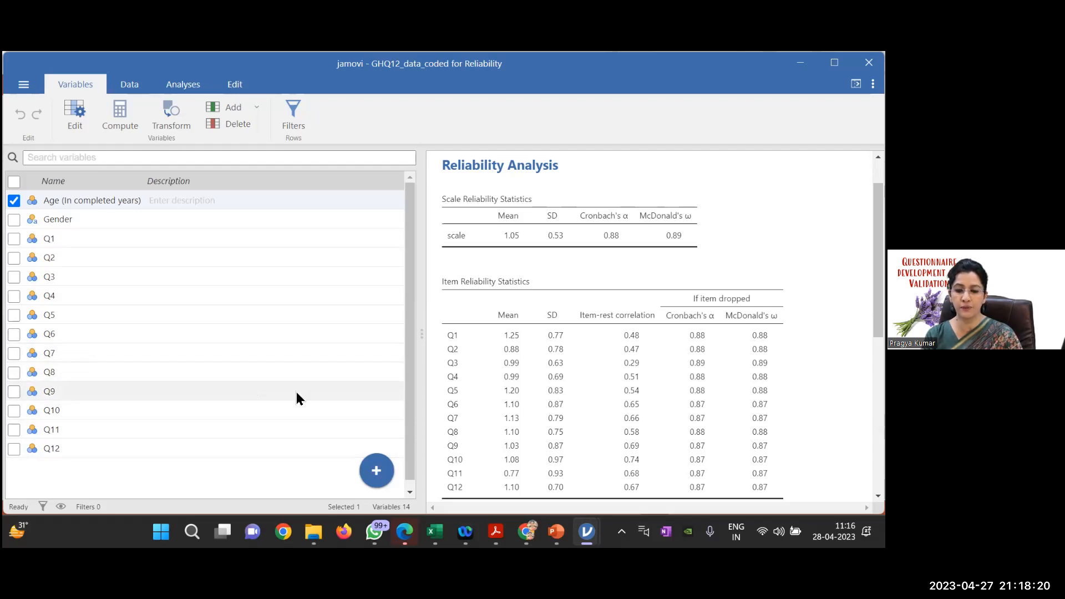
mouse_move(495, 531)
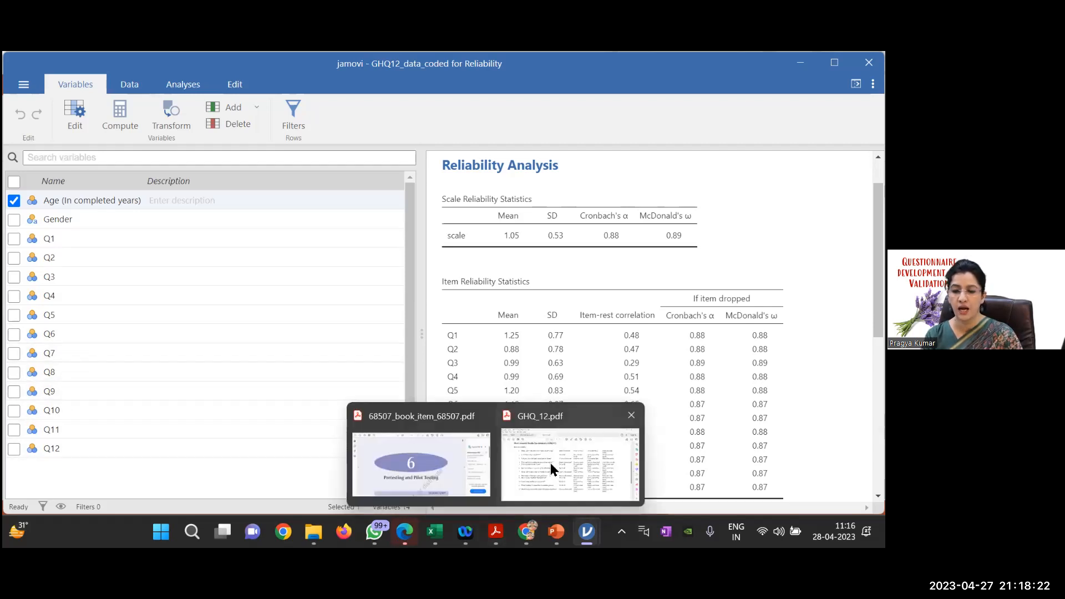
left_click(549, 458)
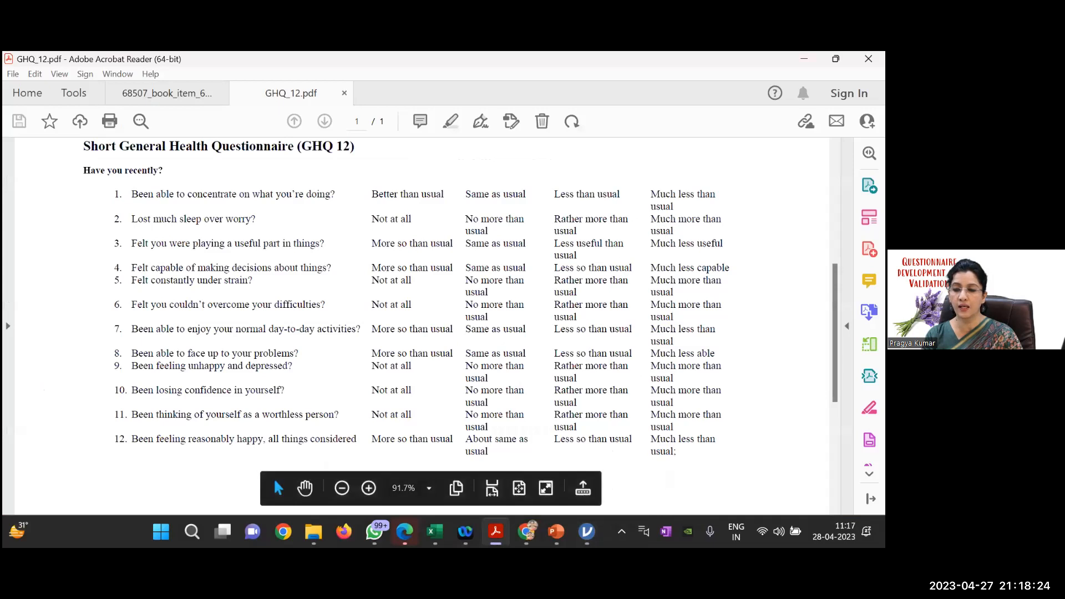
scroll(651, 451, "up", 2)
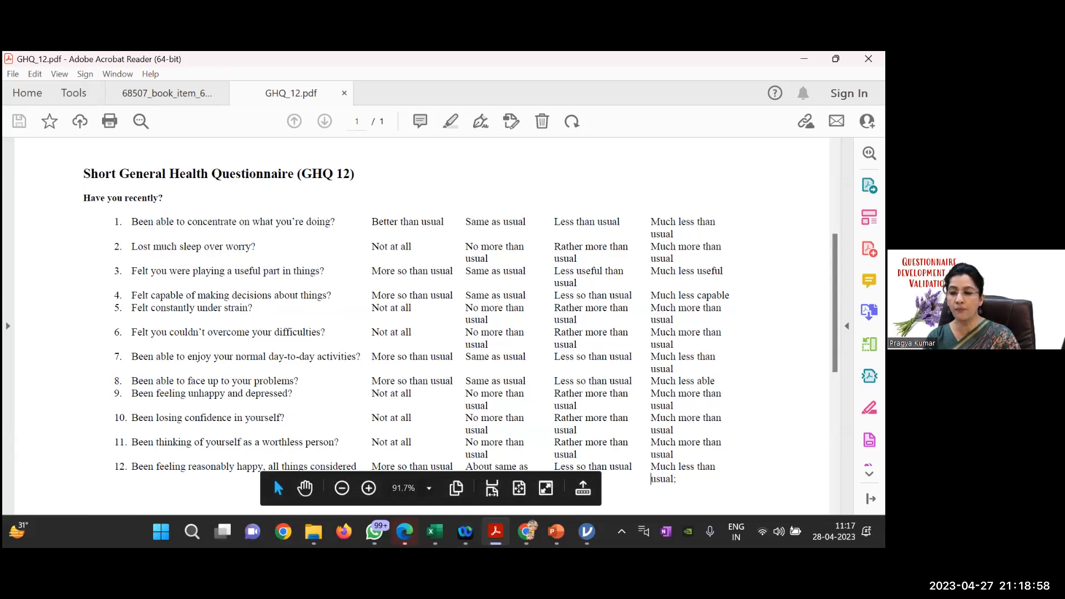
scroll(461, 310, "down", 1)
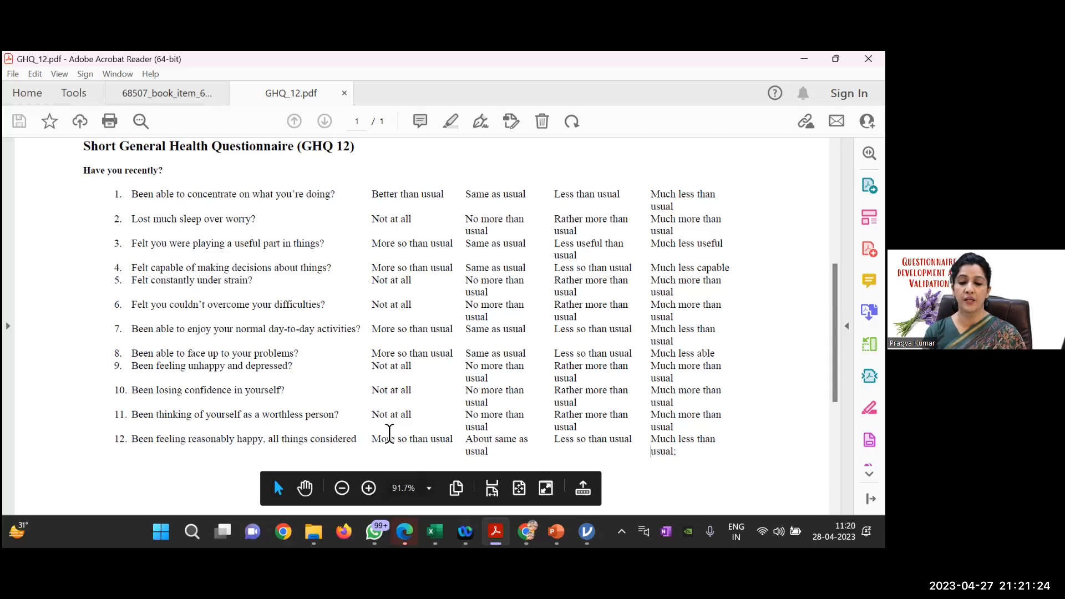
Switch back to the GHQ12_data_coded for Reliability file in jamovi and view its data sheet and available analyses.
mouse_move(607, 516)
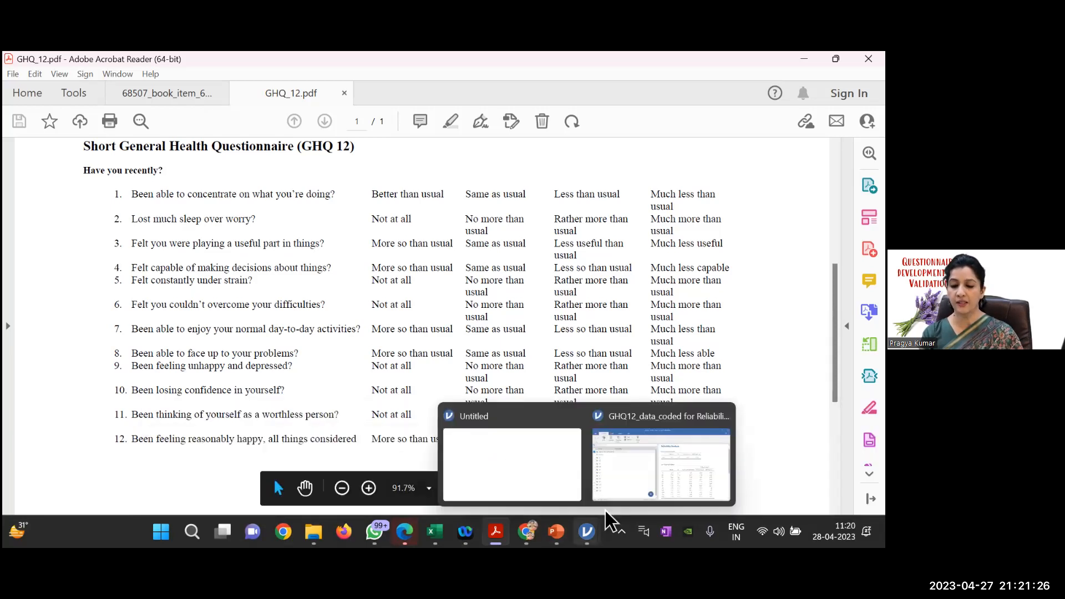
left_click(665, 462)
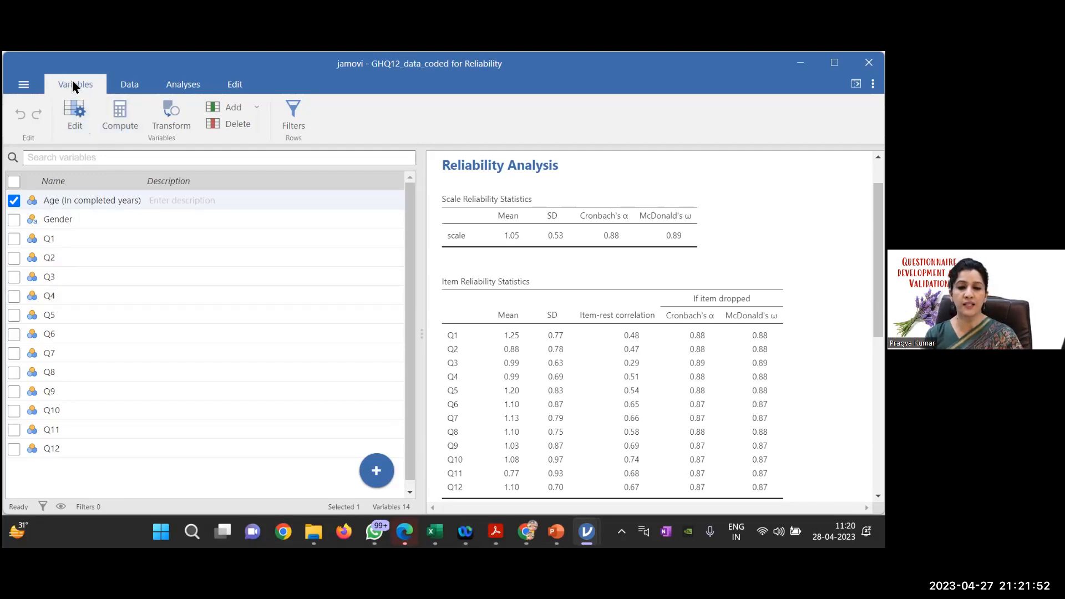
left_click(130, 84)
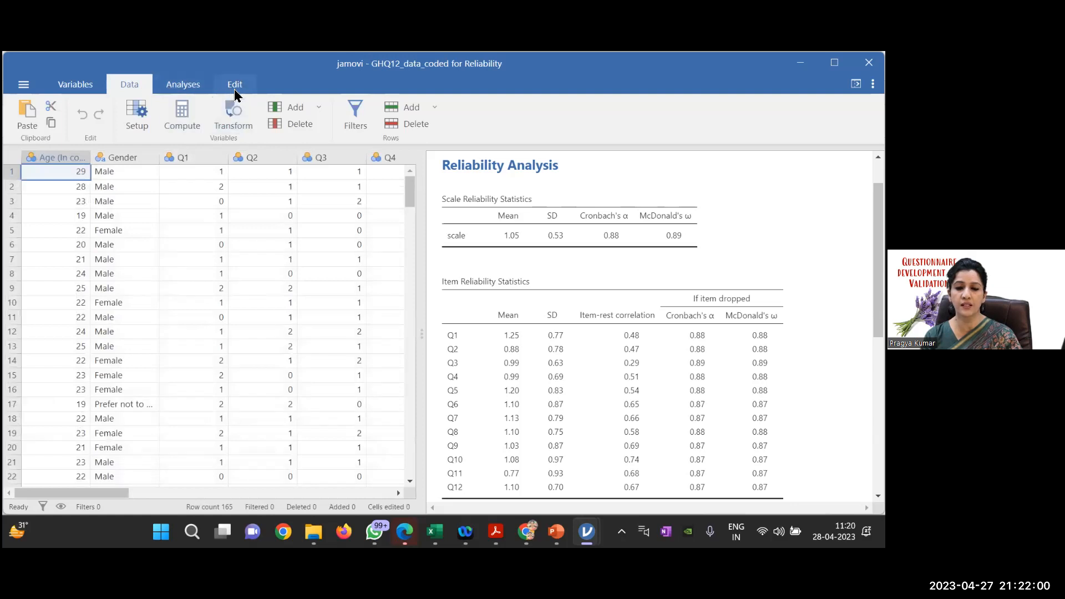
left_click(191, 84)
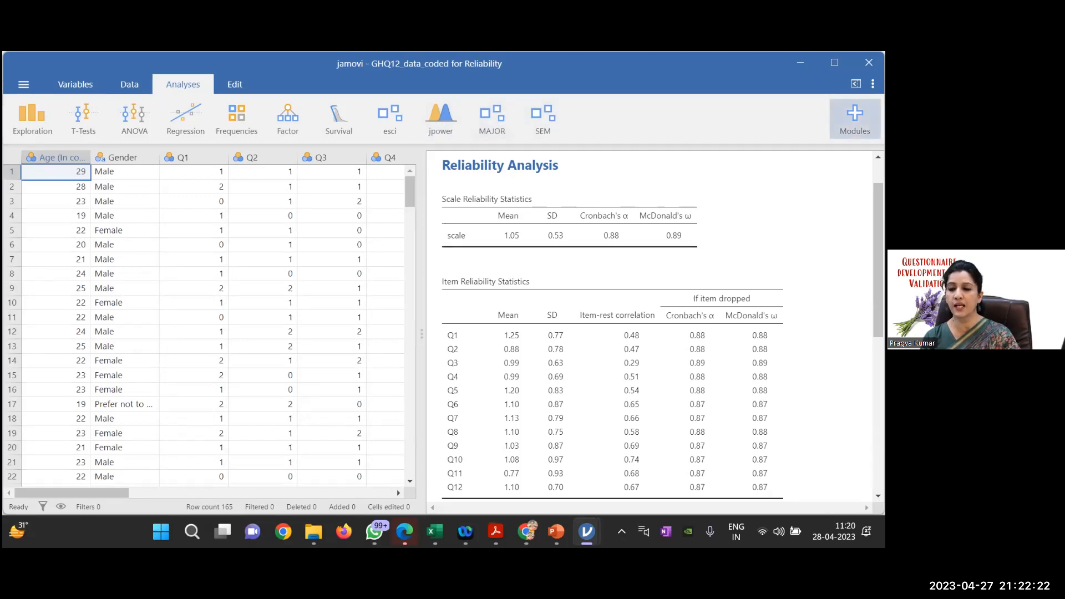
Browse the available modules in the jamovi library and view the application's results, plot and import settings.
left_click(855, 118)
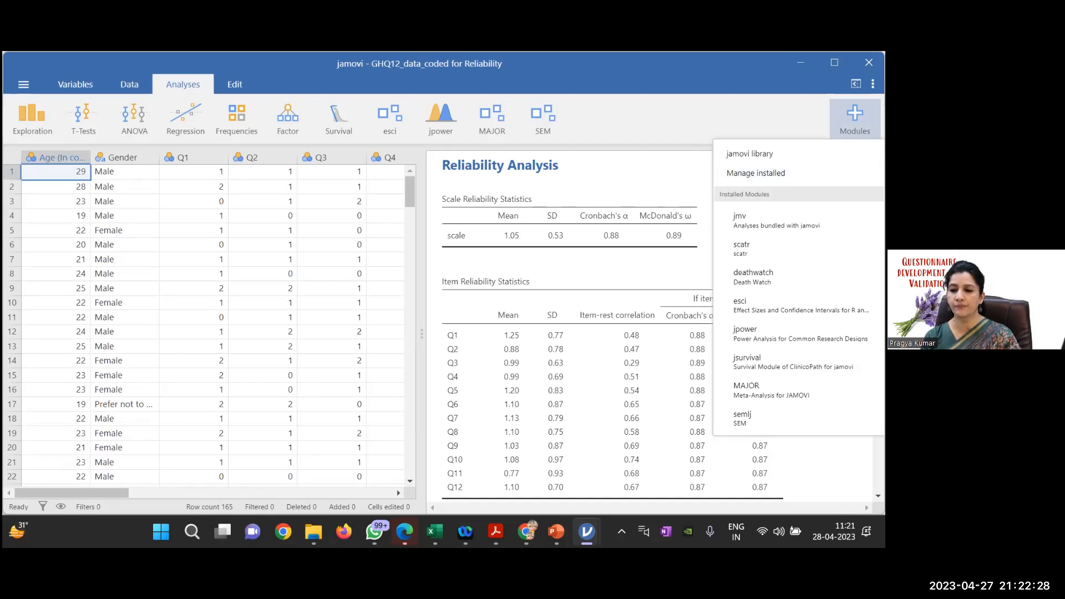
left_click(750, 154)
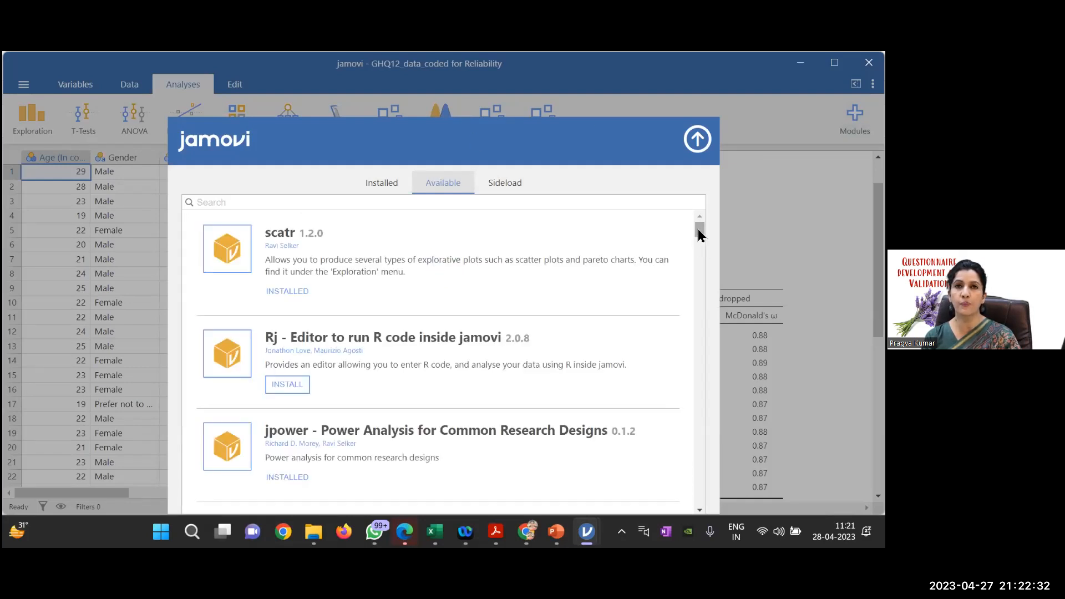
left_click_drag(698, 228, 698, 242)
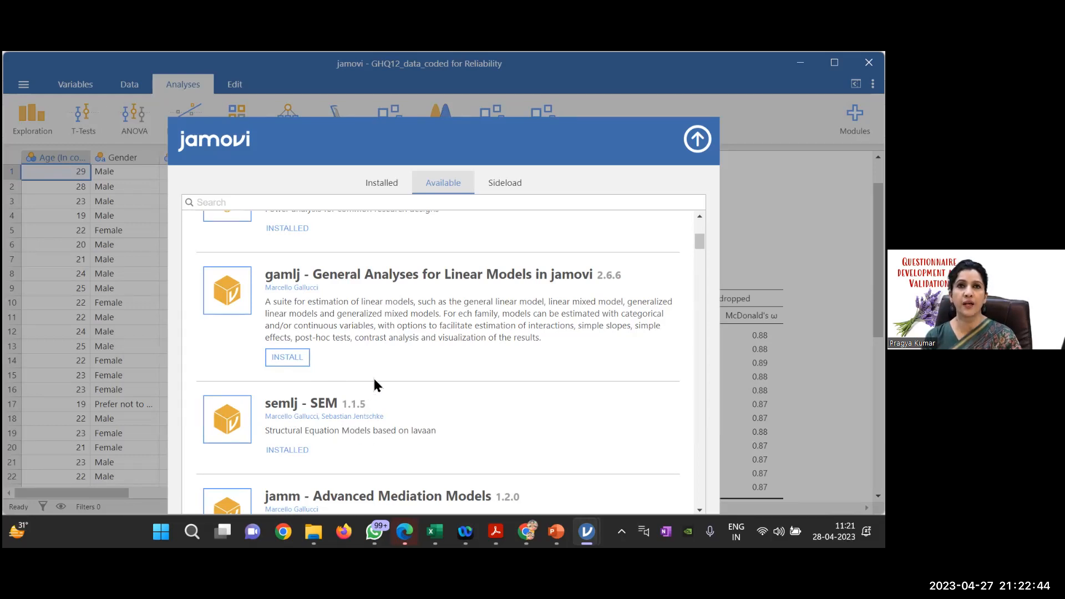
left_click_drag(697, 240, 700, 231)
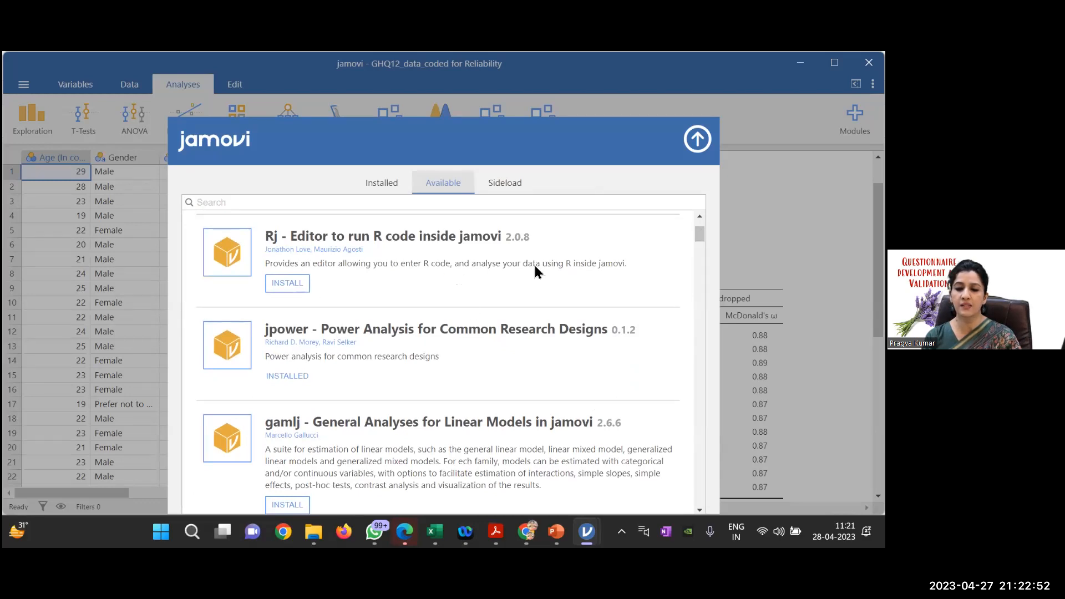
left_click_drag(699, 233, 699, 227)
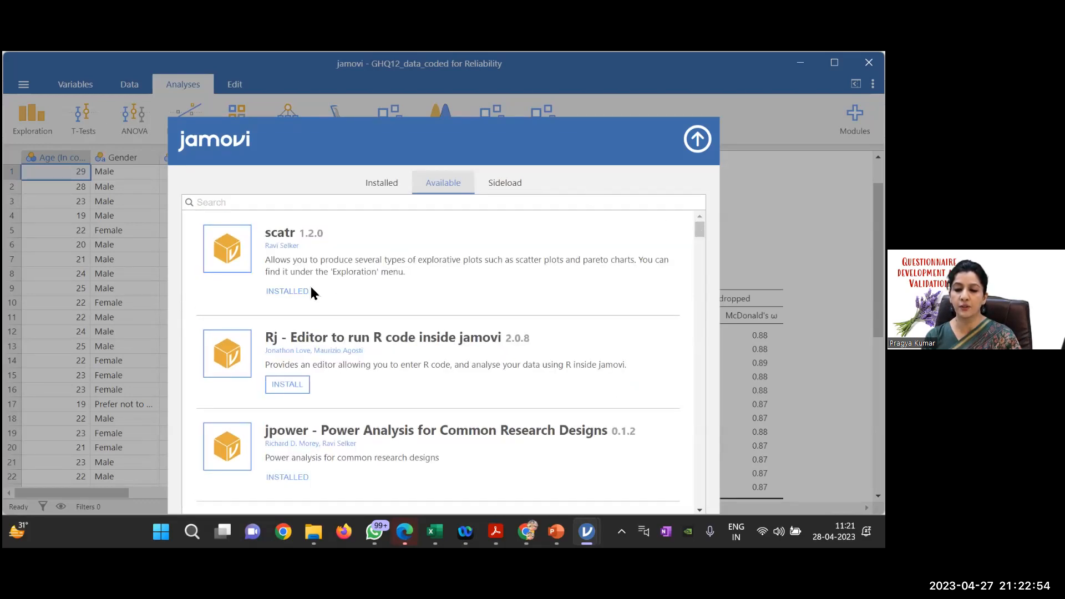
left_click(697, 142)
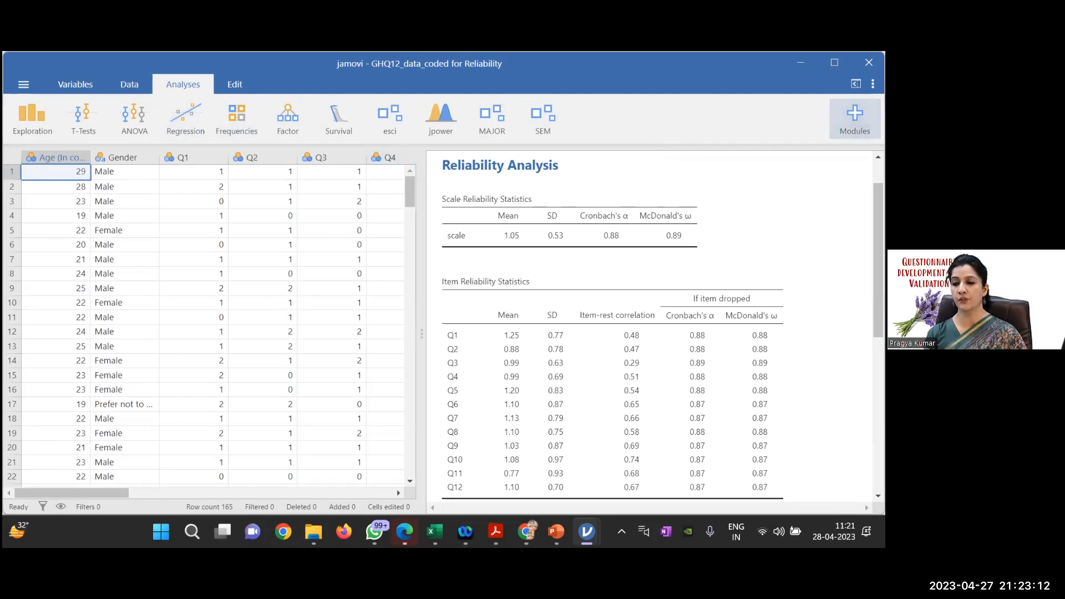
left_click(872, 84)
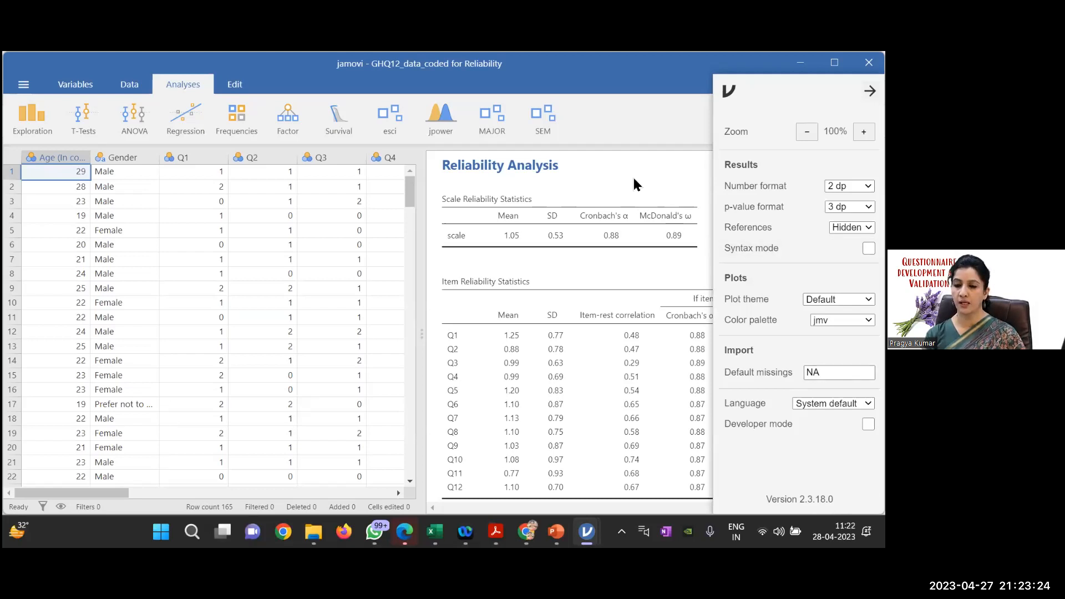
left_click(633, 130)
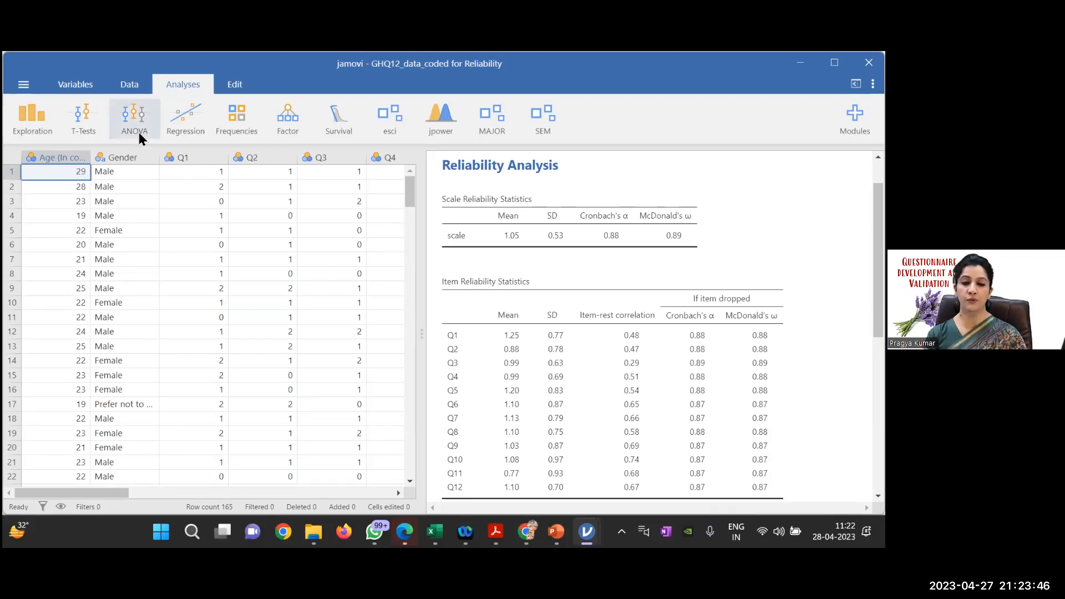
Open variable Q1's setup from the variable list and set its measure type to Continuous.
left_click(72, 86)
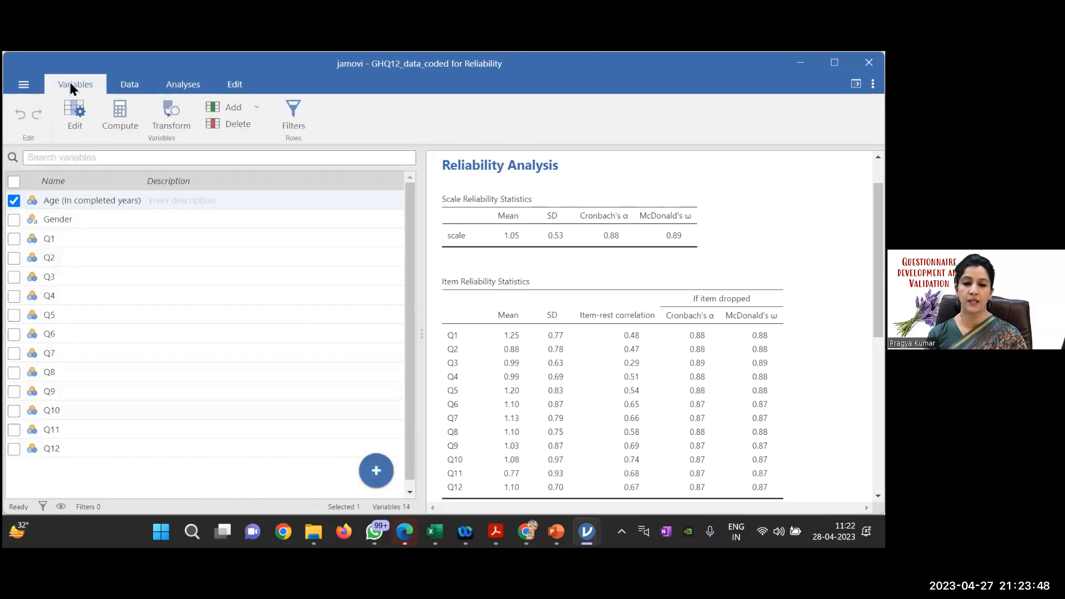
double_click(57, 236)
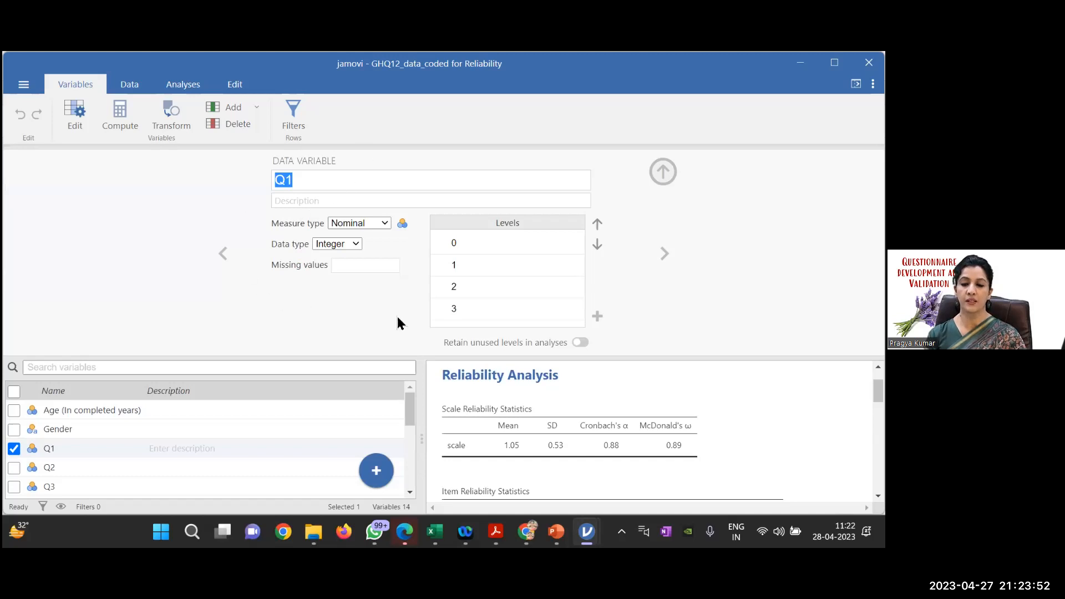
left_click(384, 224)
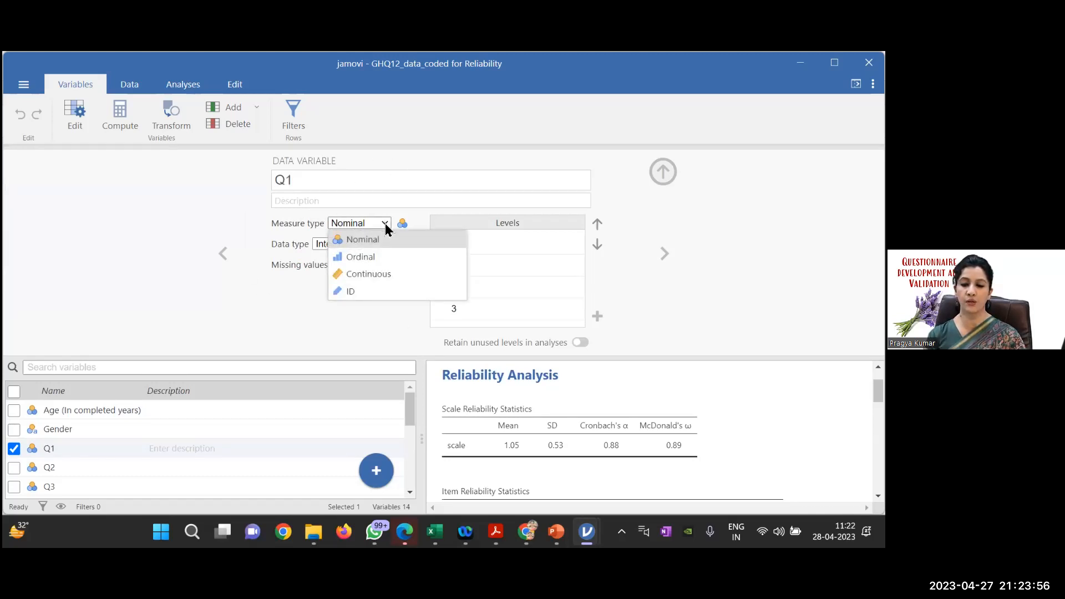
left_click(374, 276)
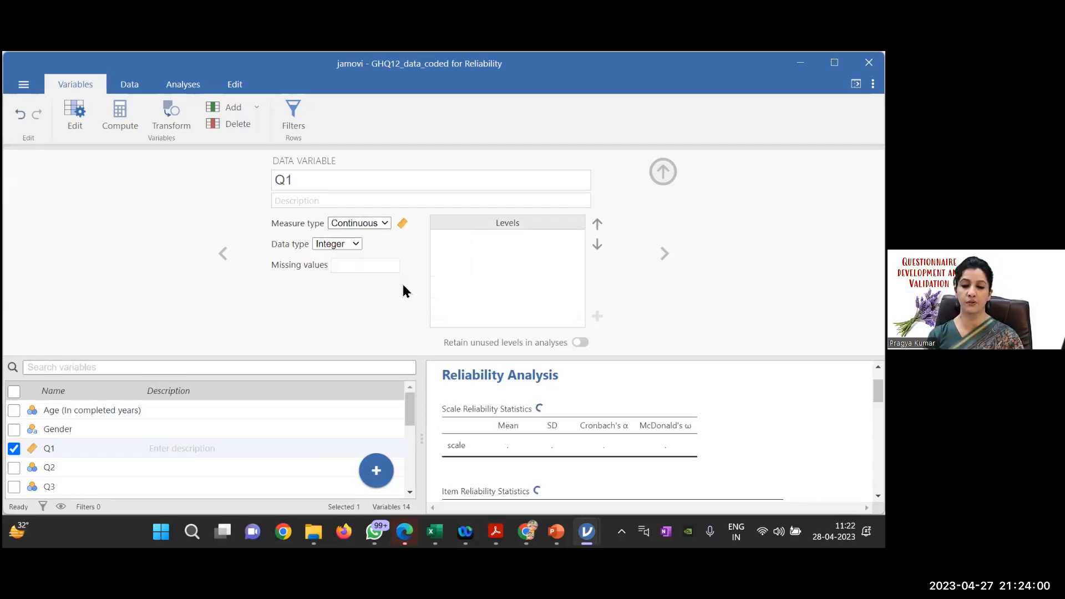
Move on to variable Q2 and set its measure type to Continuous.
left_click(665, 254)
left_click(385, 222)
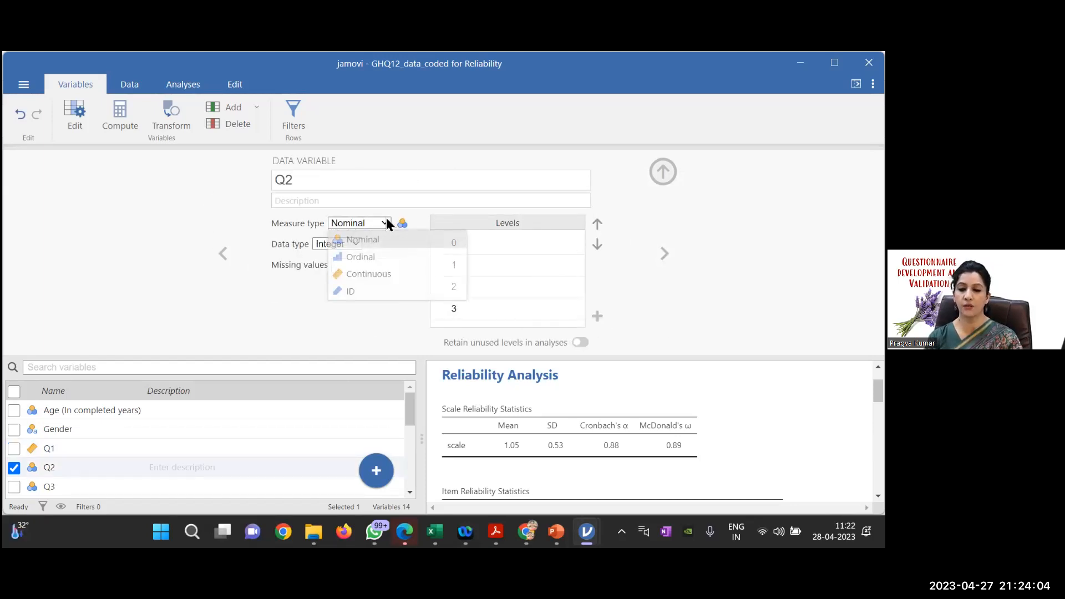
left_click(372, 272)
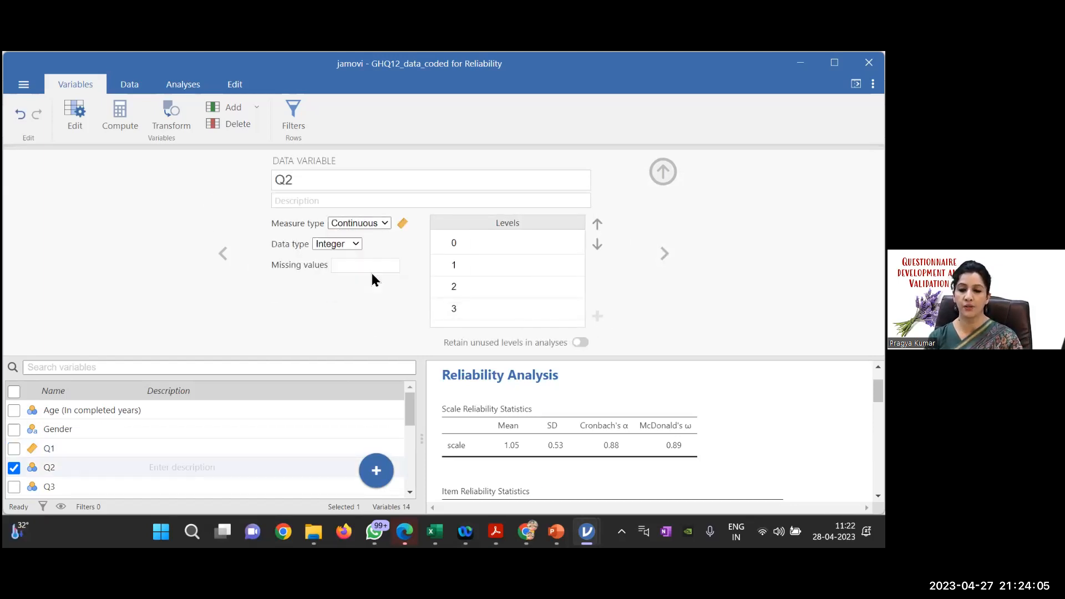
Set the measure type of variables Q3 and Q4 to Continuous.
left_click(662, 255)
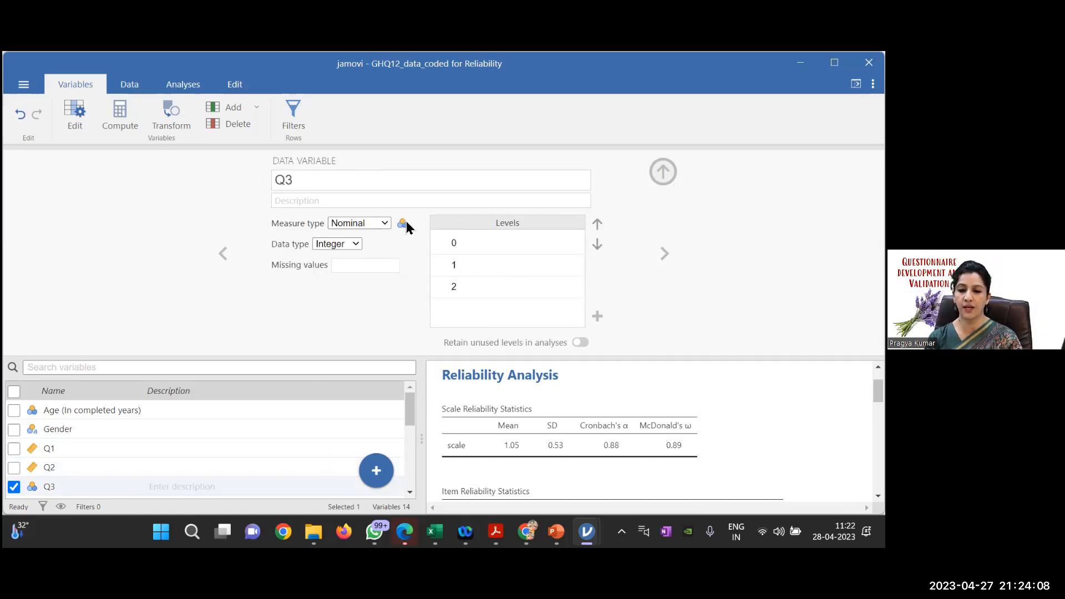
left_click(385, 224)
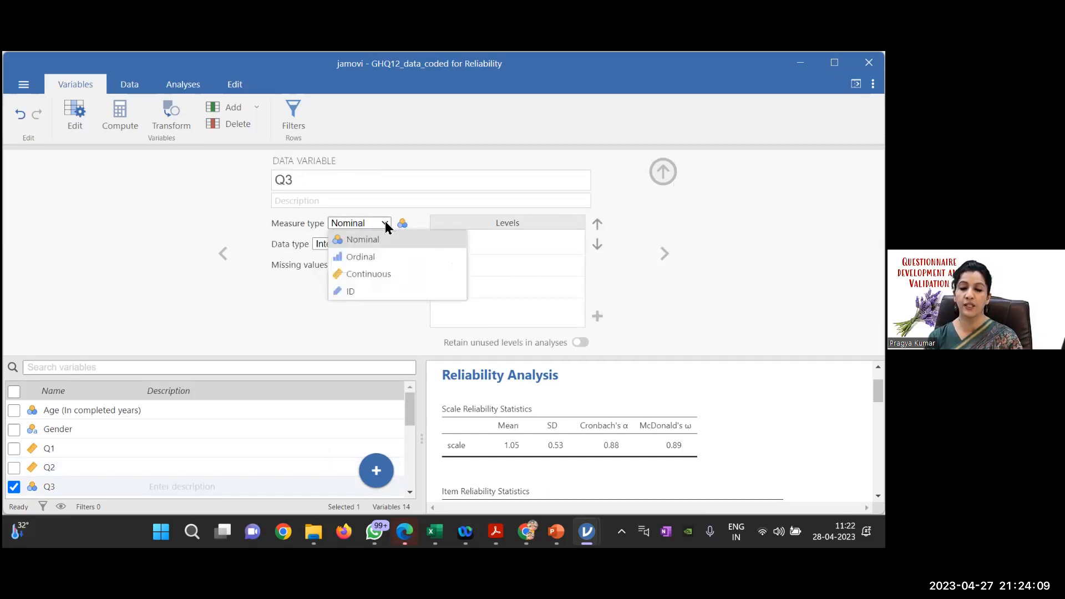
left_click(381, 273)
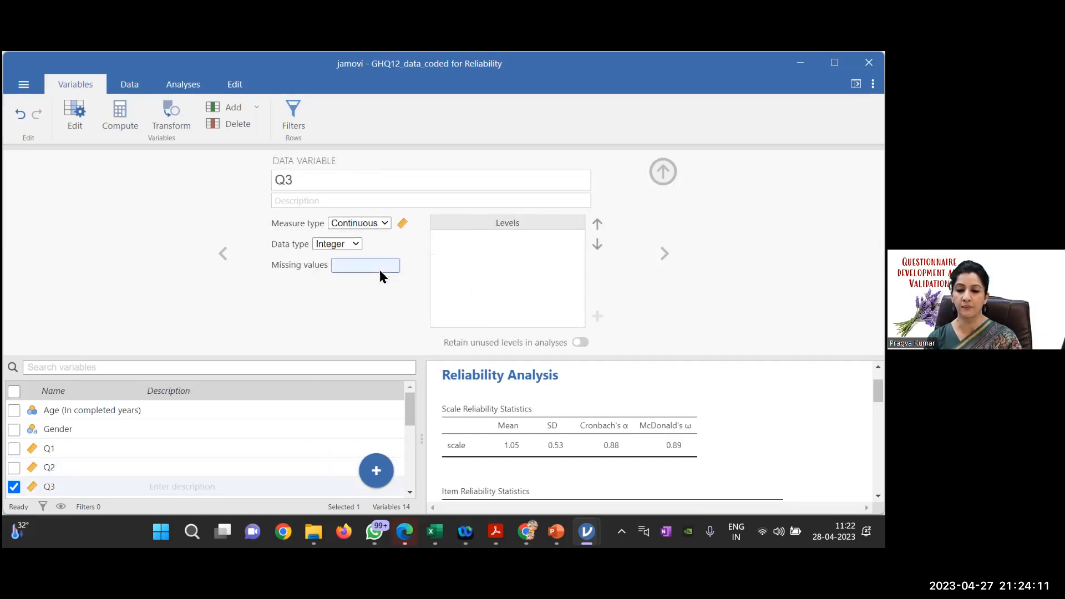
left_click(665, 255)
left_click(385, 223)
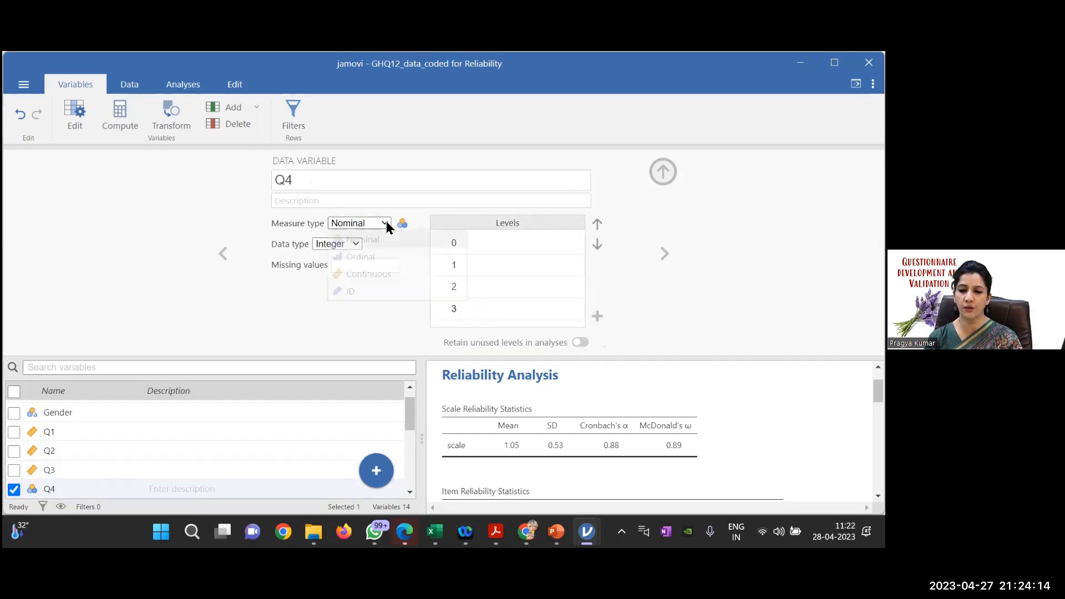
left_click(376, 274)
Set the measure type of variables Q5 and Q6 to Continuous.
left_click(665, 255)
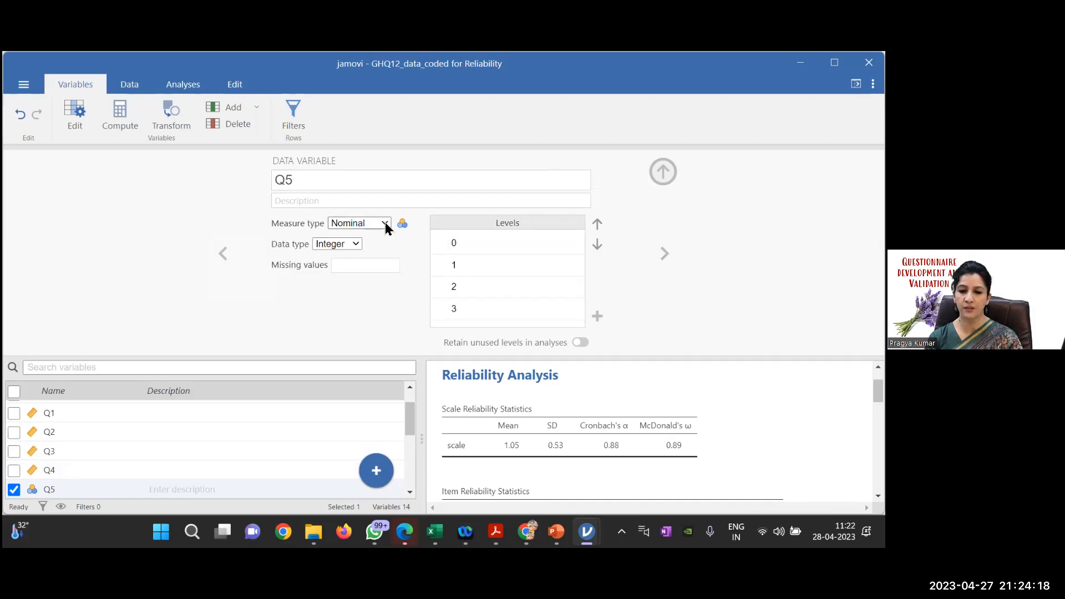
left_click(385, 223)
left_click(376, 274)
left_click(664, 255)
left_click(385, 223)
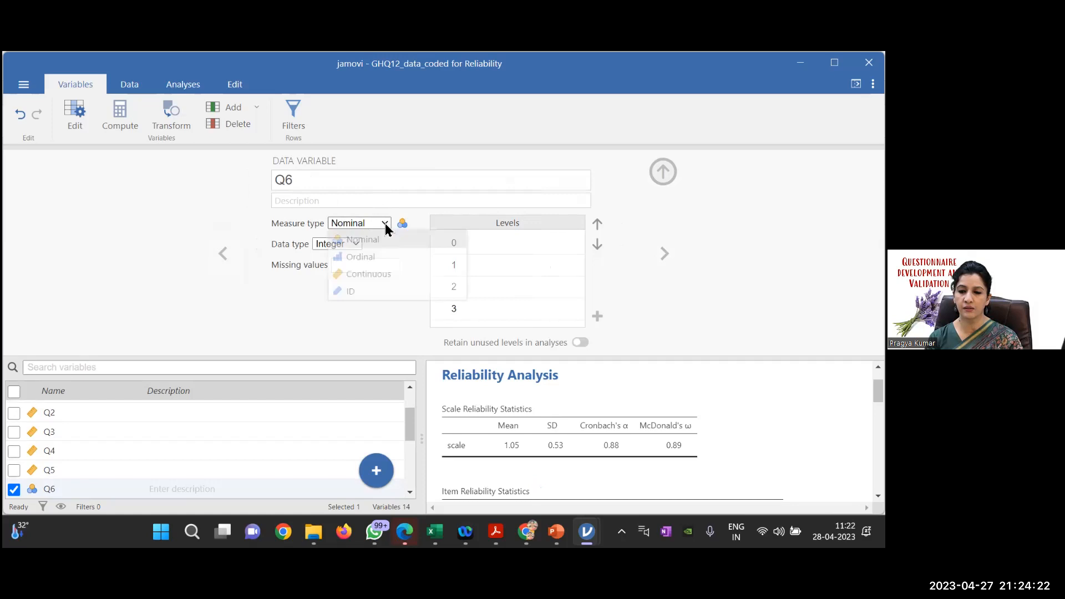
left_click(378, 270)
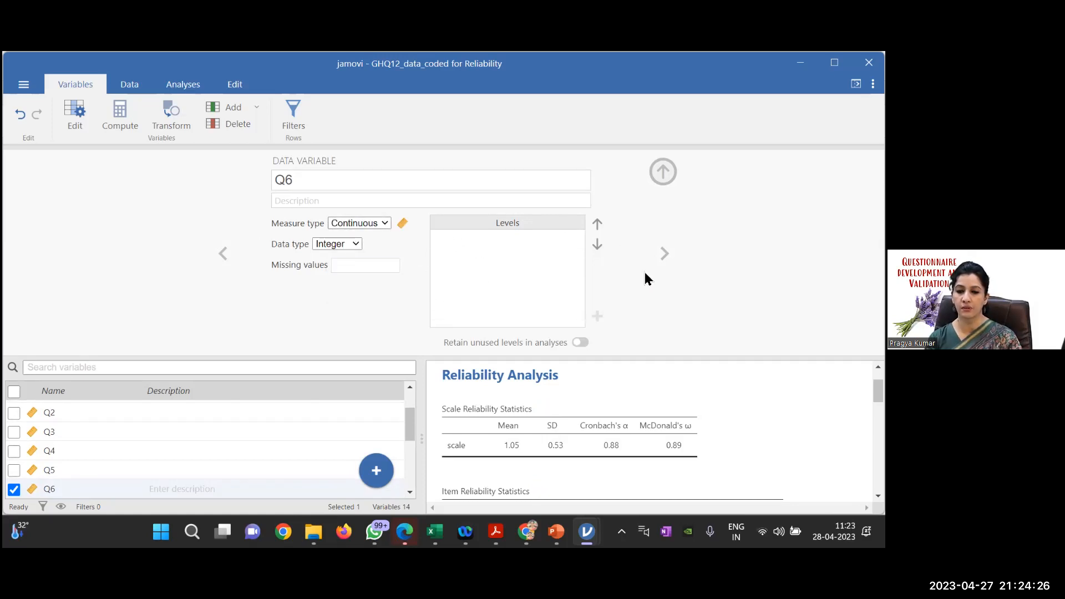
Set the measure type of variables Q7 and Q8 to Continuous.
left_click(664, 254)
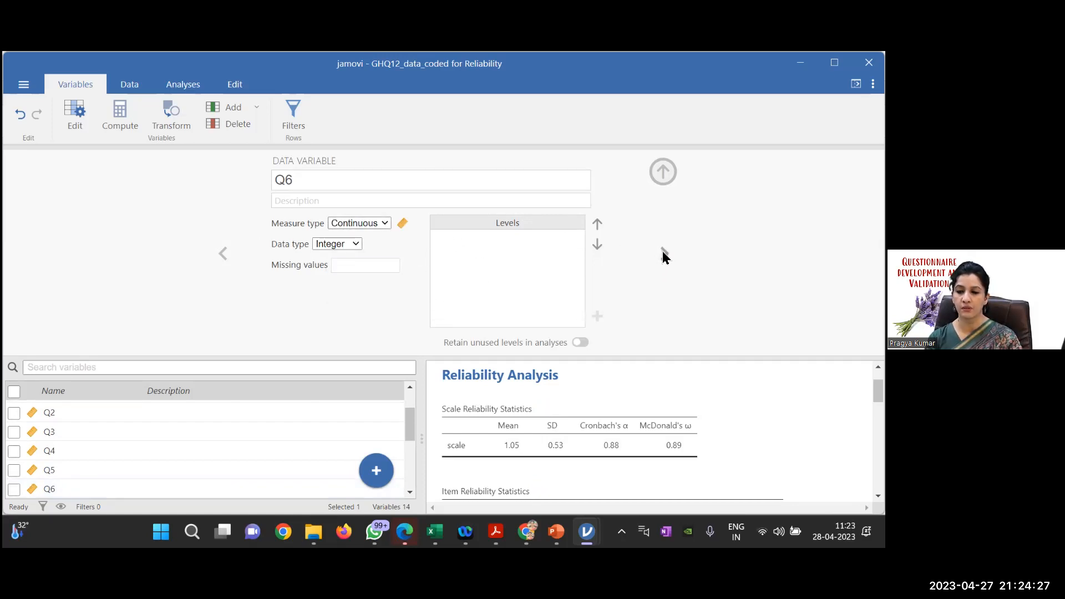
left_click(385, 222)
left_click(366, 274)
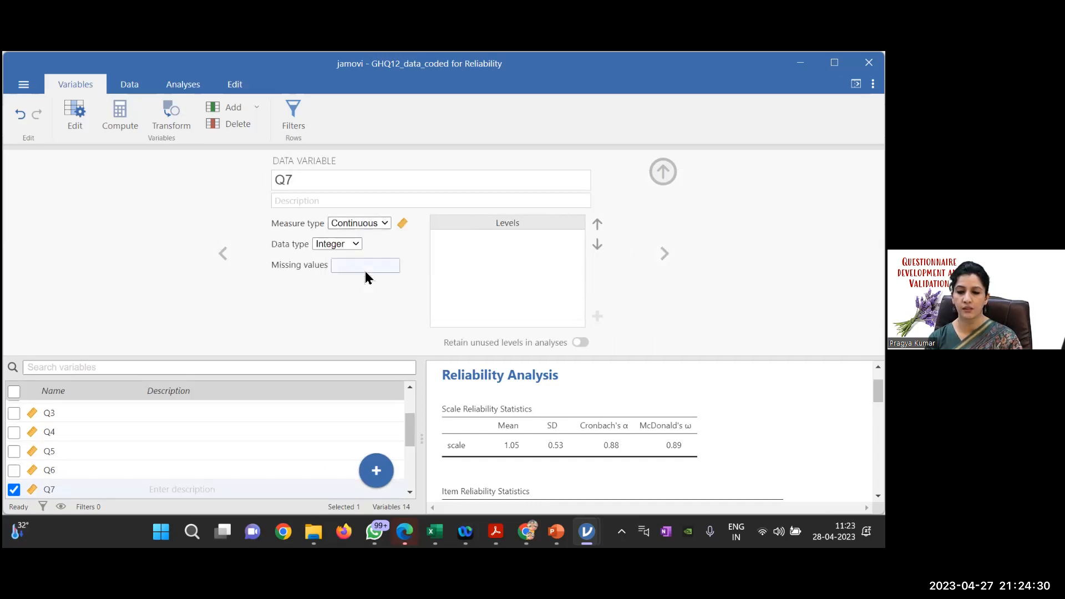
left_click(664, 253)
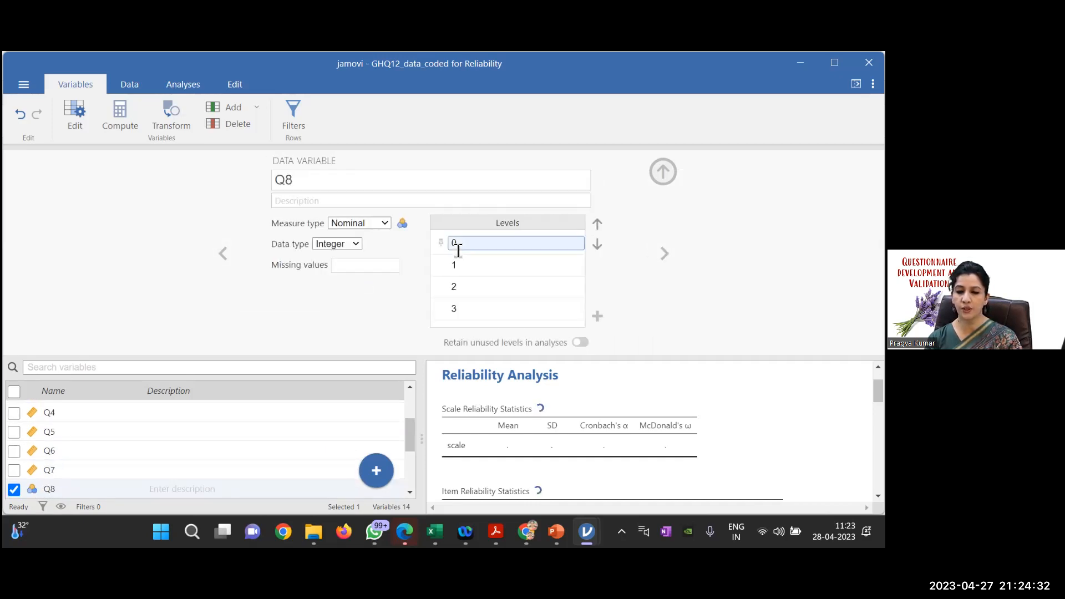
left_click(383, 225)
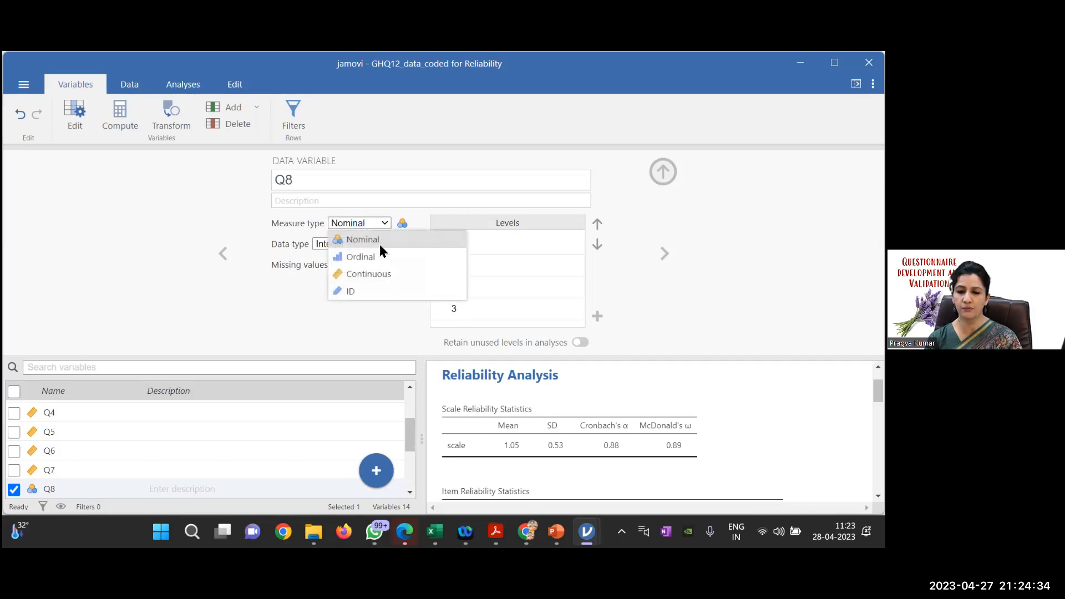
left_click(377, 275)
Move on to variable Q9 and set its measure type to Continuous.
left_click(664, 253)
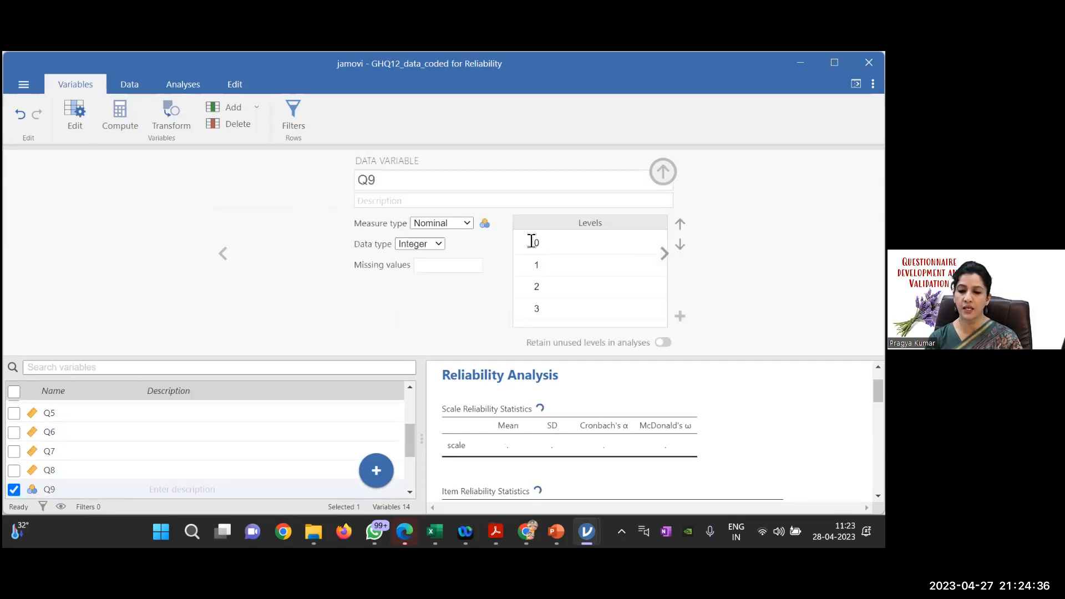
left_click(385, 225)
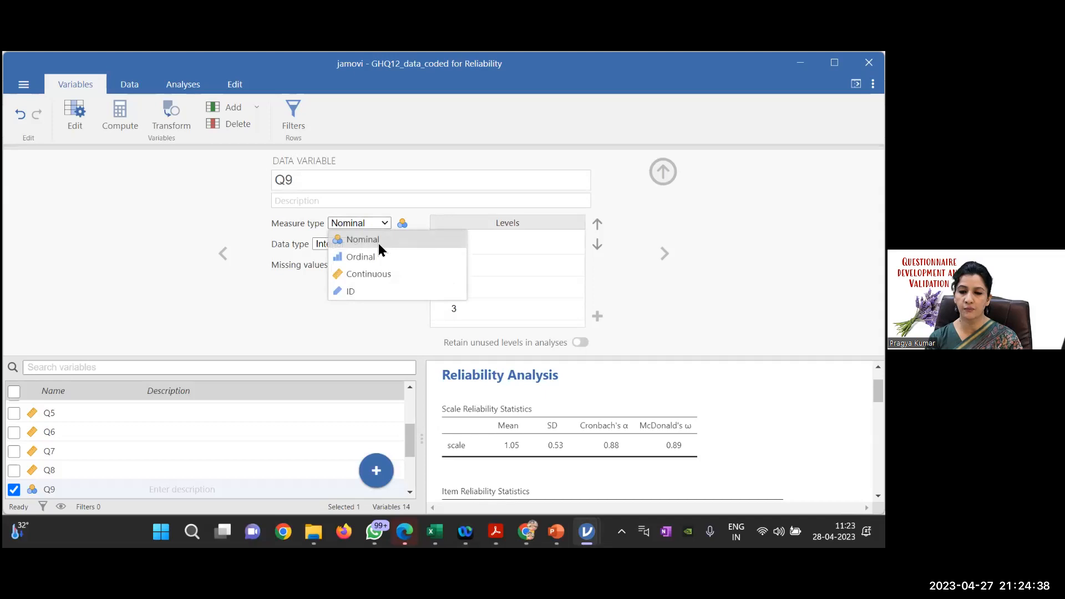
left_click(377, 272)
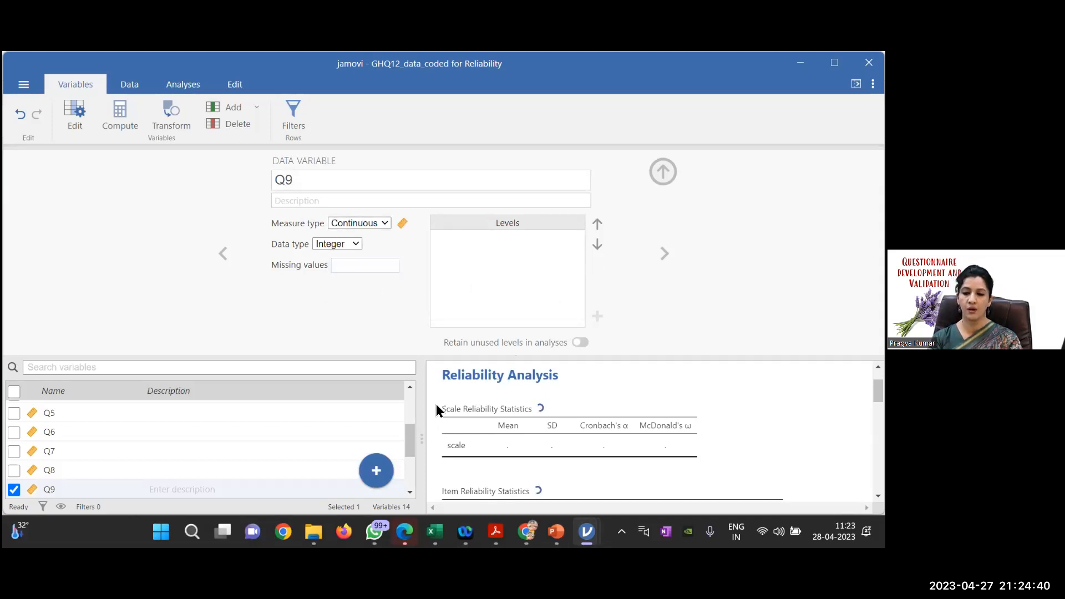
Add Q10, Q11 and Q12 to the variable selection, set their measure type to Continuous together, and close the variable setup.
left_click_drag(410, 433, 409, 452)
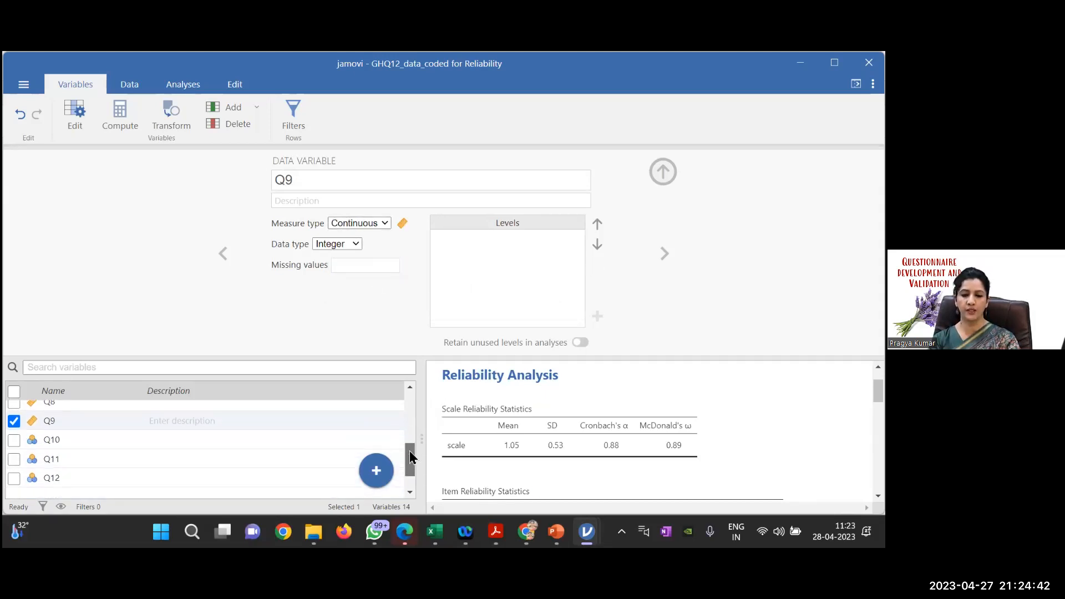
left_click(14, 442)
left_click(14, 461)
left_click(15, 480)
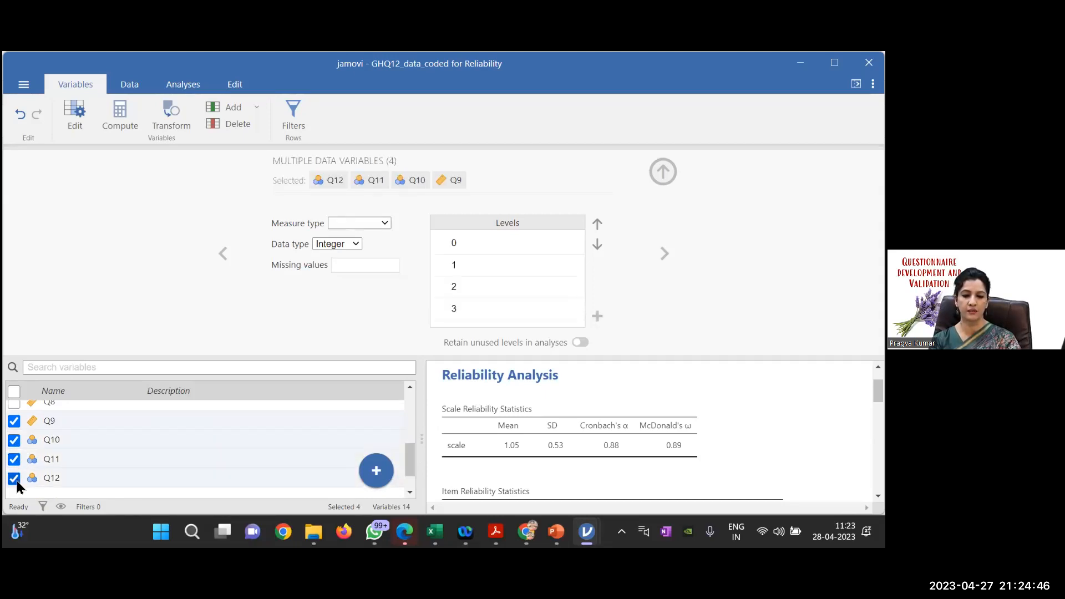
left_click(386, 224)
left_click(372, 273)
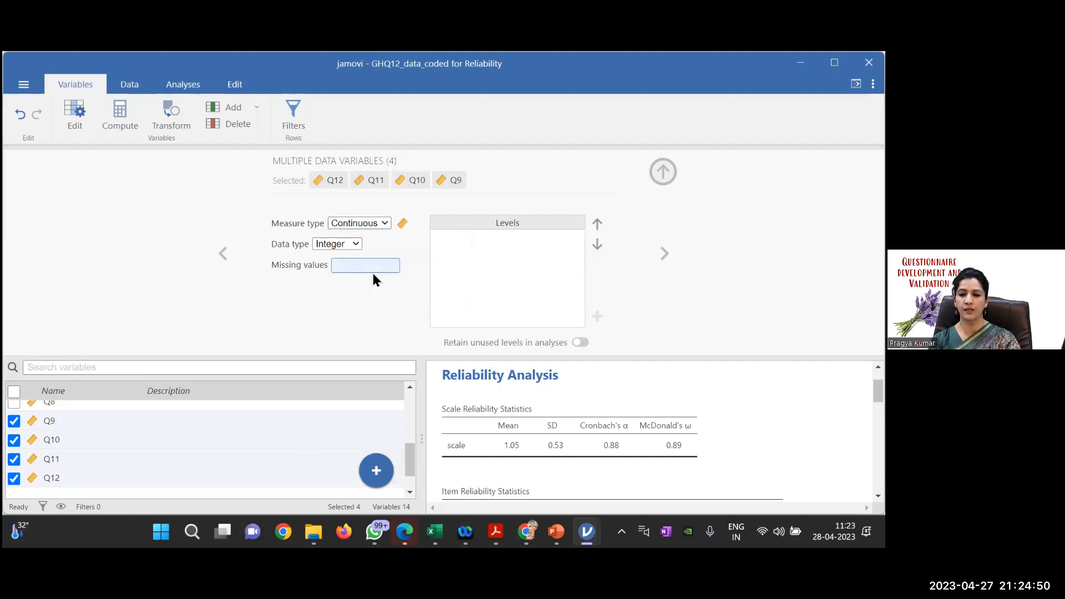
left_click(663, 171)
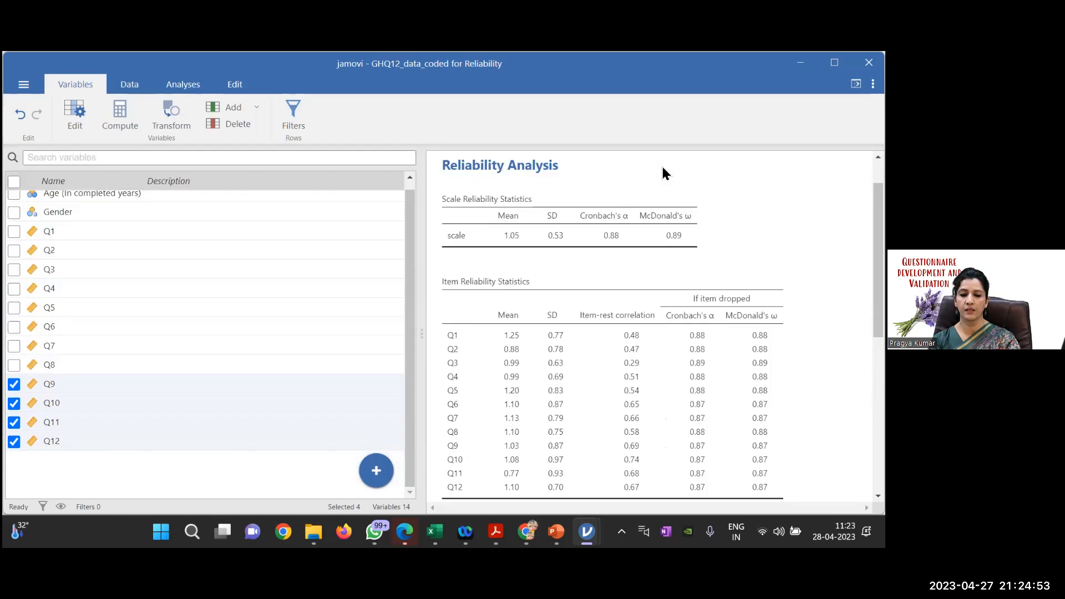
Deselect the question items in the variable list and leave only the Age (In completed years) variable selected.
left_click(14, 384)
left_click(14, 403)
left_click(14, 423)
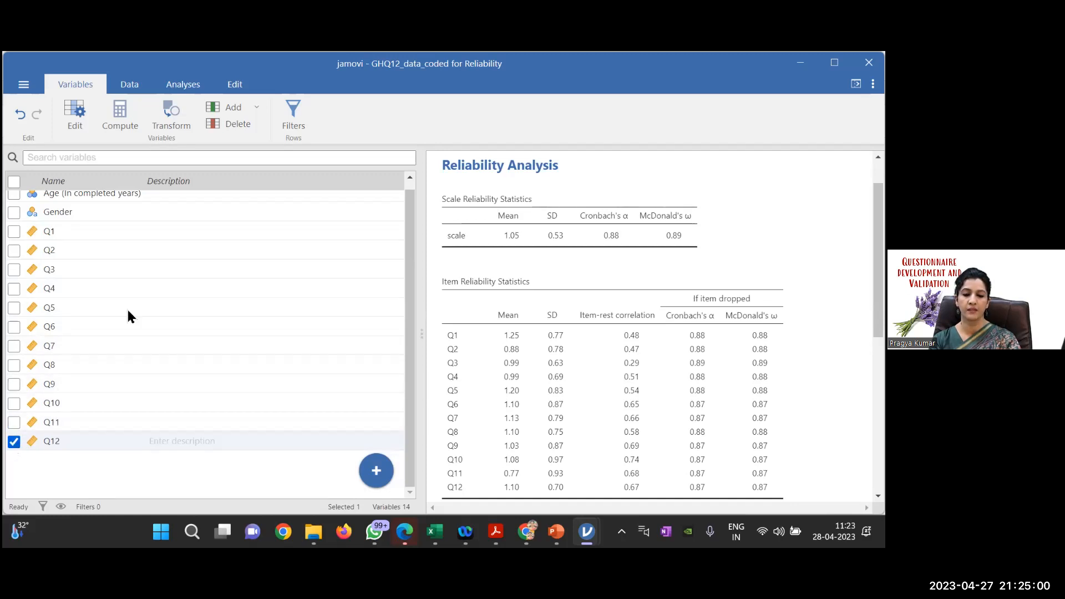
scroll(409, 255, "up", 2)
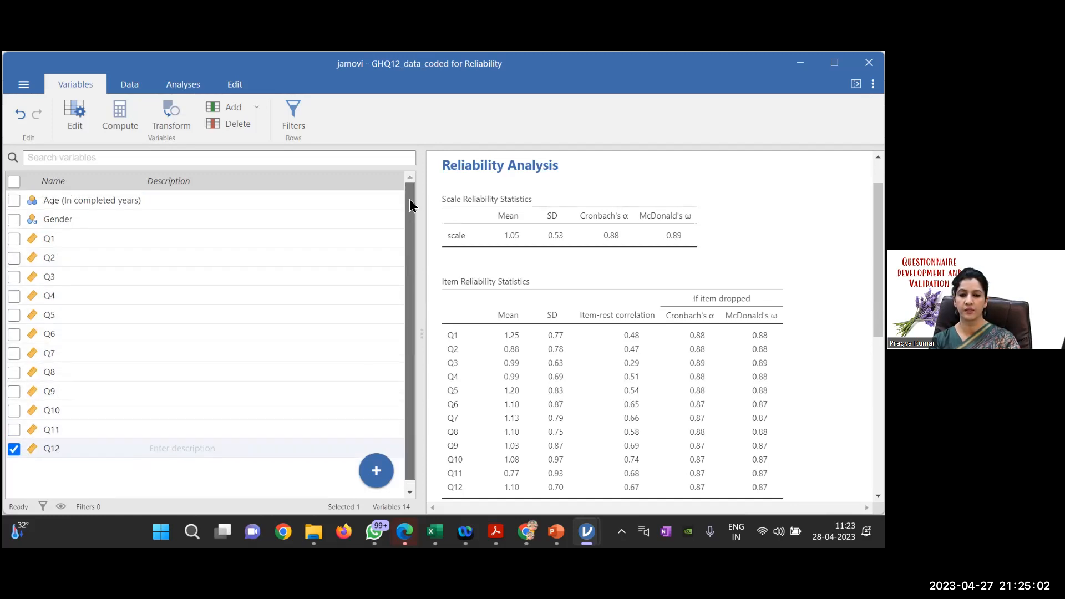
left_click(14, 200)
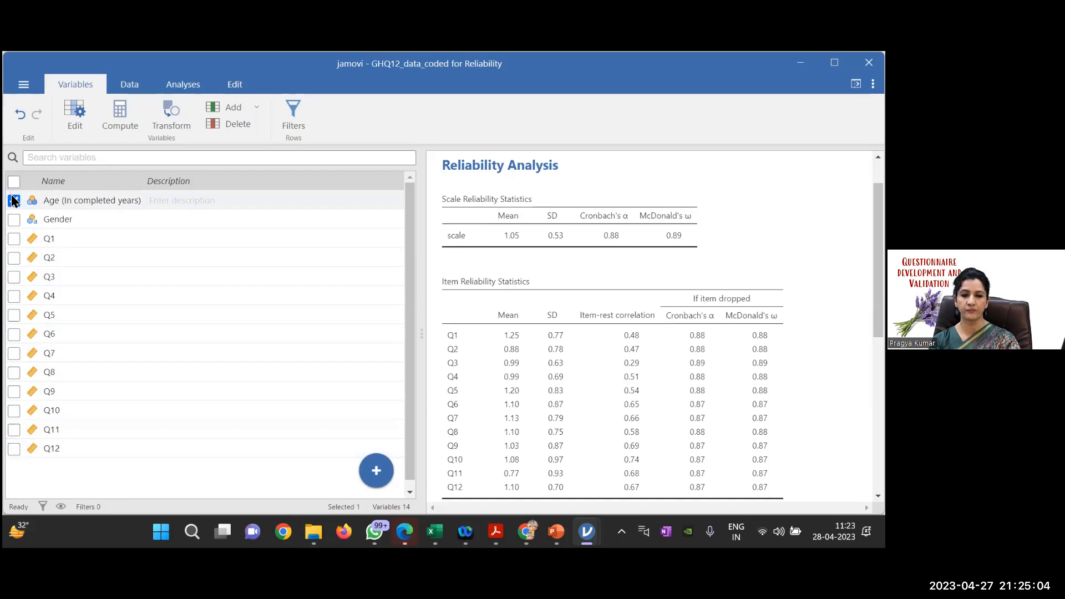
left_click(14, 182)
left_click(14, 182)
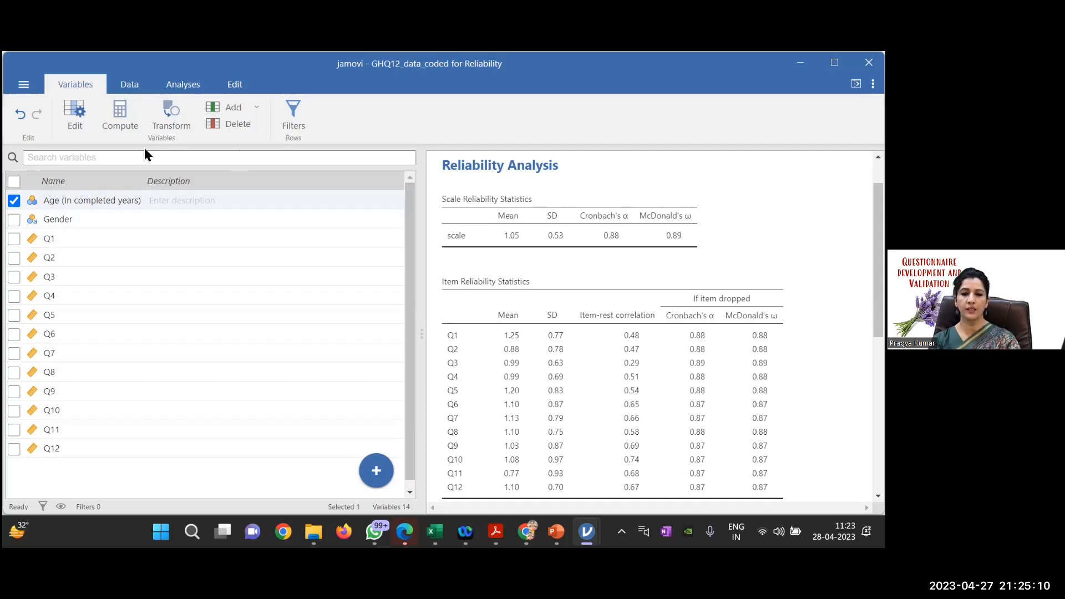
View the question columns in the data sheet, then open the existing Reliability Analysis and look through its items.
left_click(129, 85)
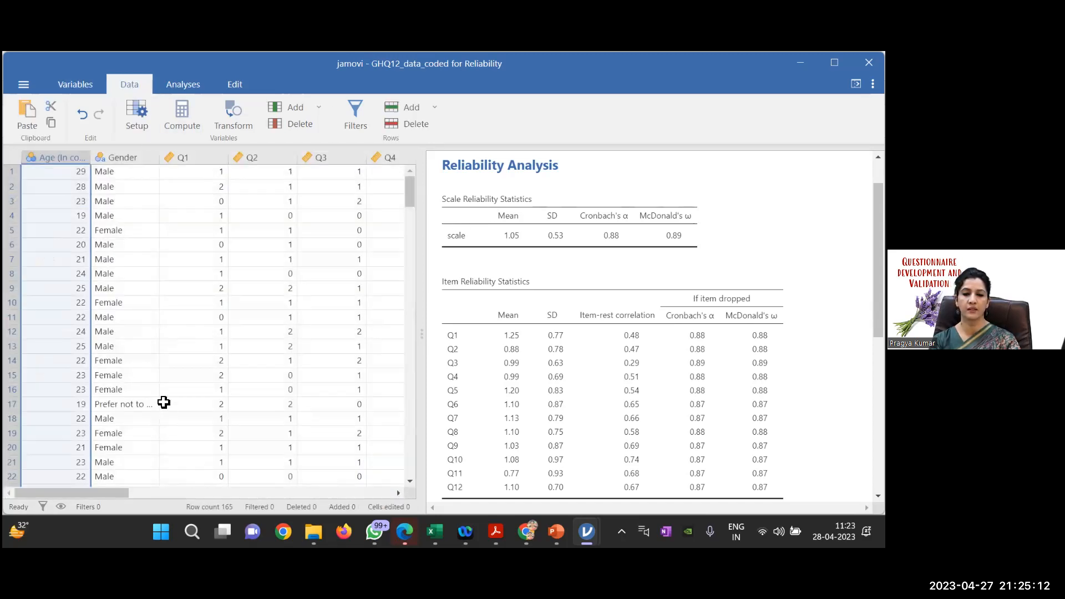
left_click_drag(121, 492, 209, 494)
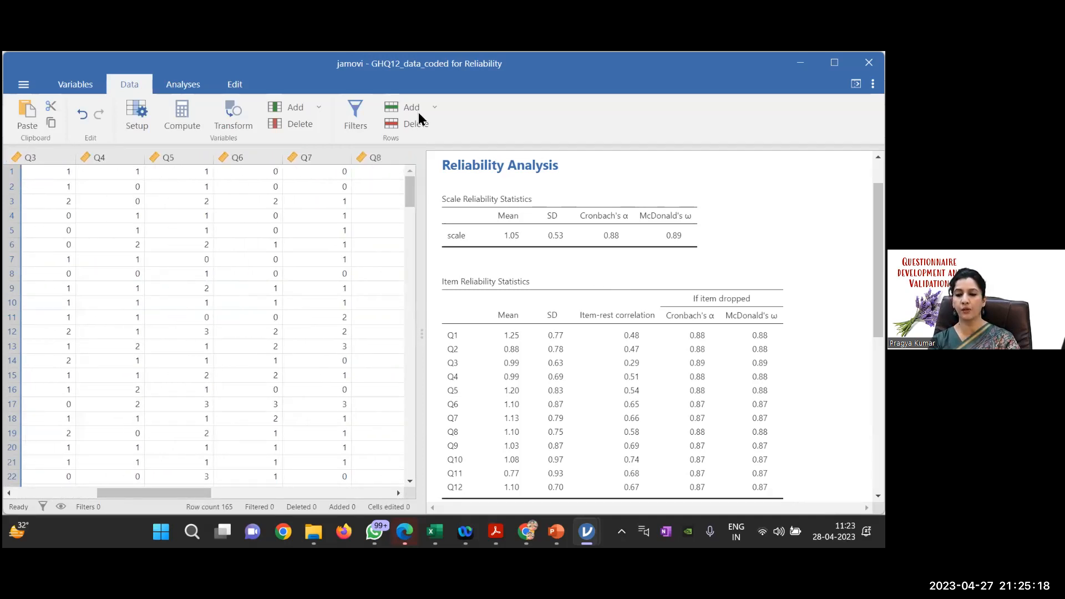
left_click(539, 244)
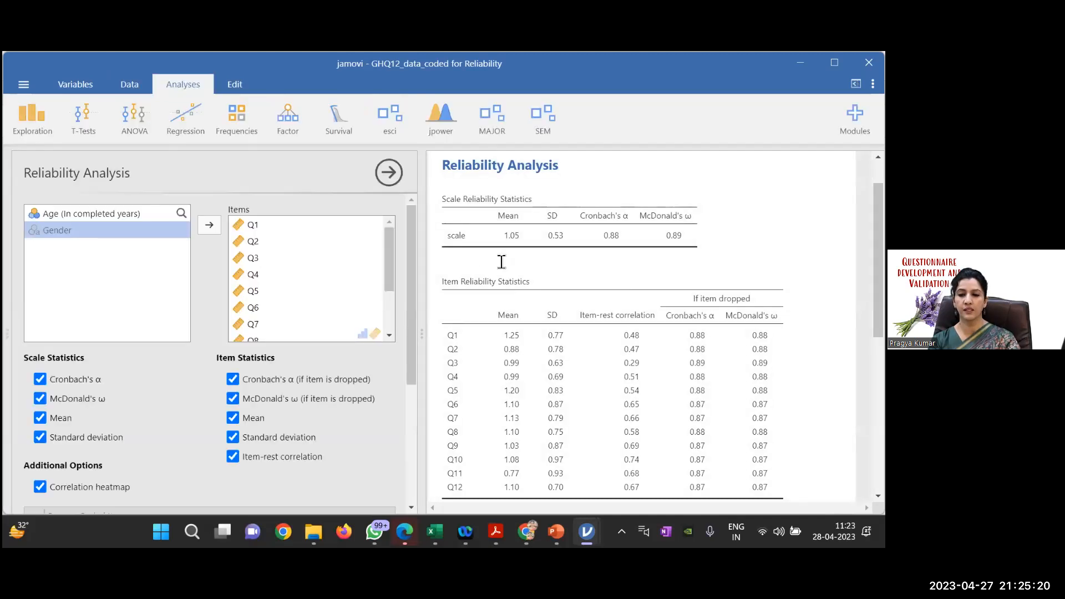
left_click(269, 229)
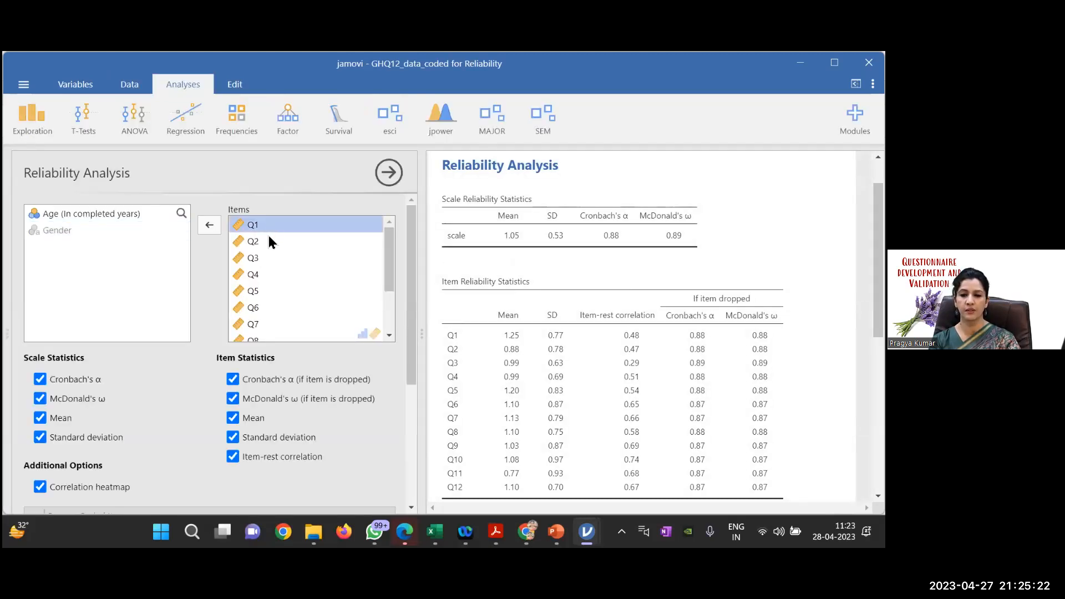
left_click(269, 242)
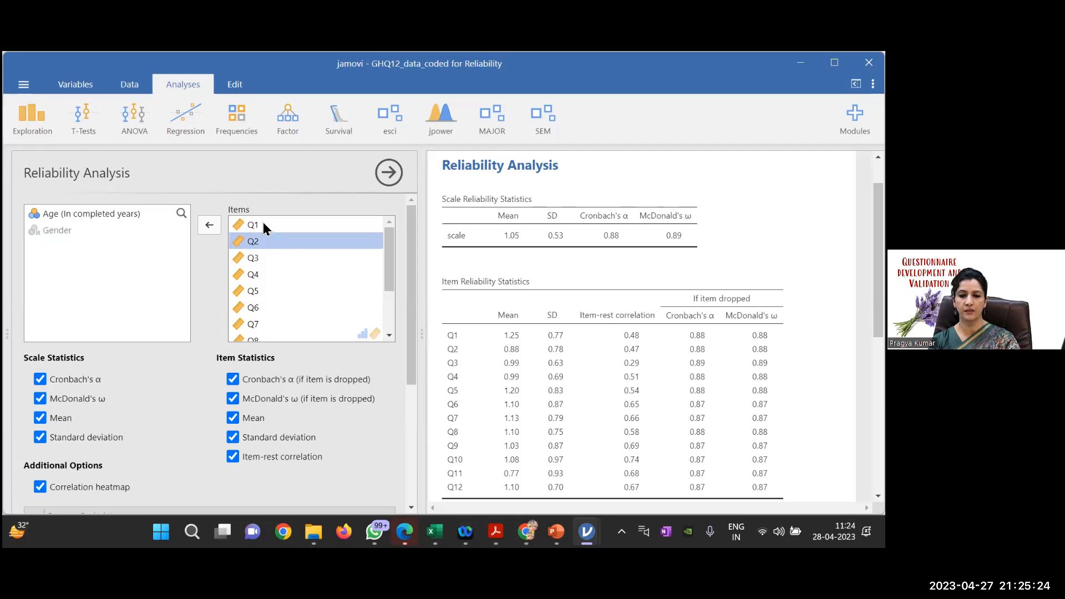
left_click(263, 226)
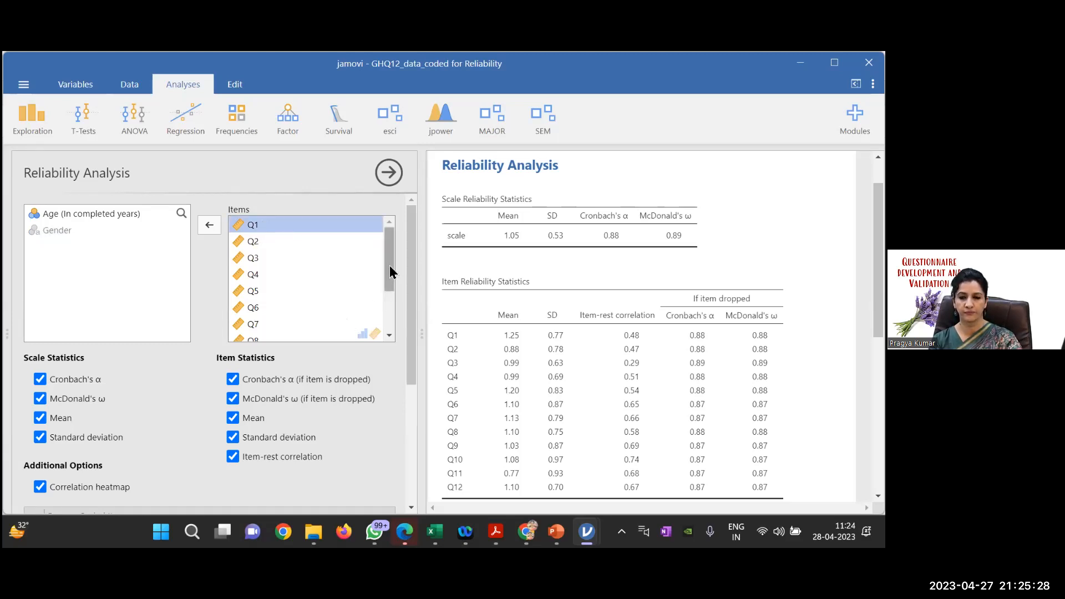
left_click_drag(389, 265, 389, 273)
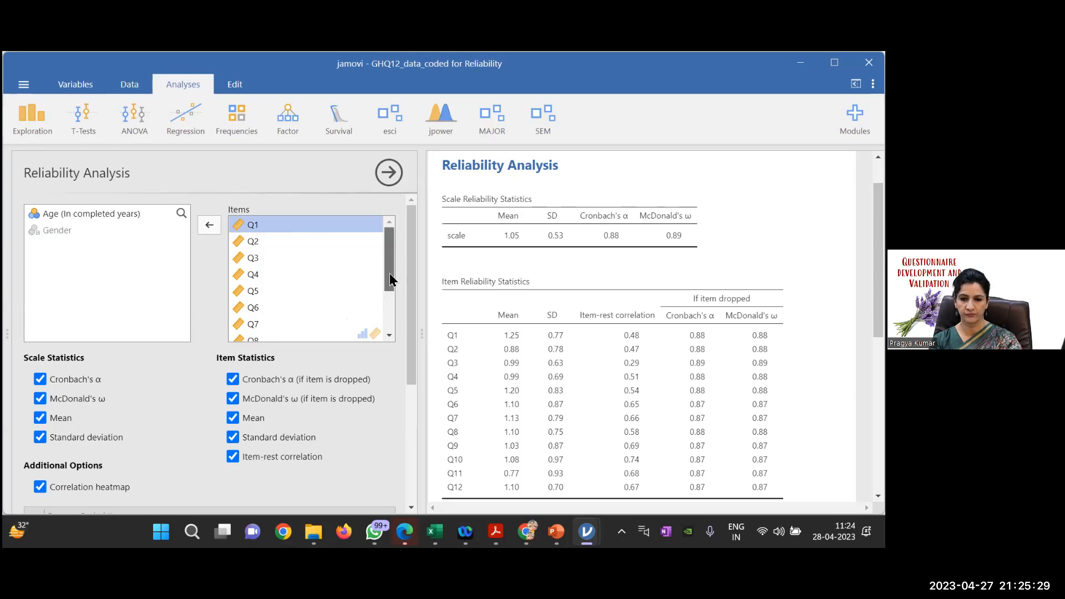
Turn off the item statistics Cronbach's α (if item is dropped), McDonald's ω (if item is dropped) and Mean.
left_click(232, 380)
left_click(233, 399)
left_click(232, 418)
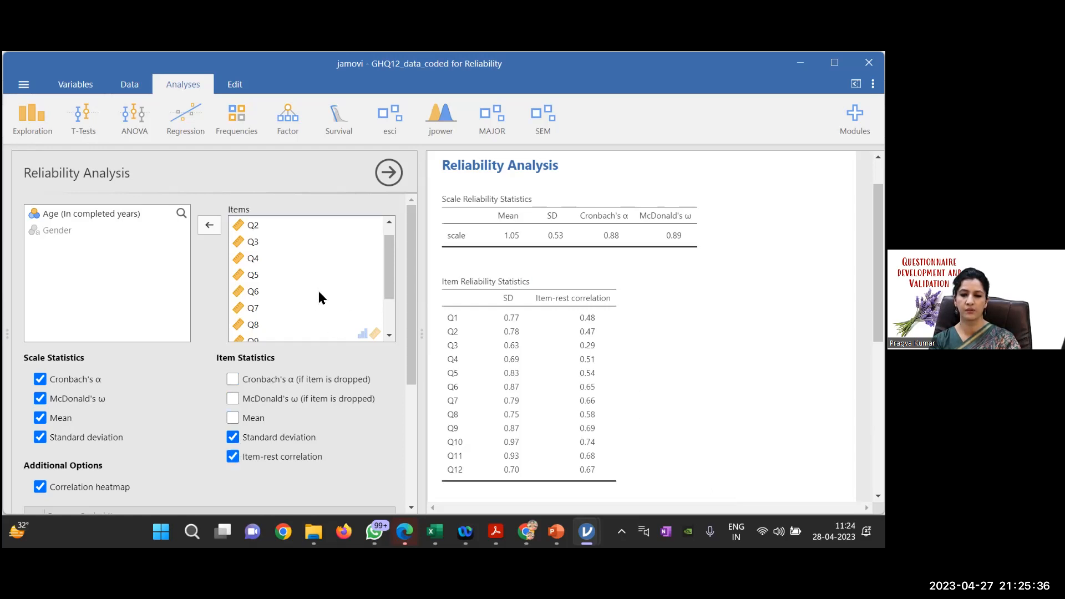
Remove all items Q1 to Q12 from the Reliability Analysis.
left_click(257, 329)
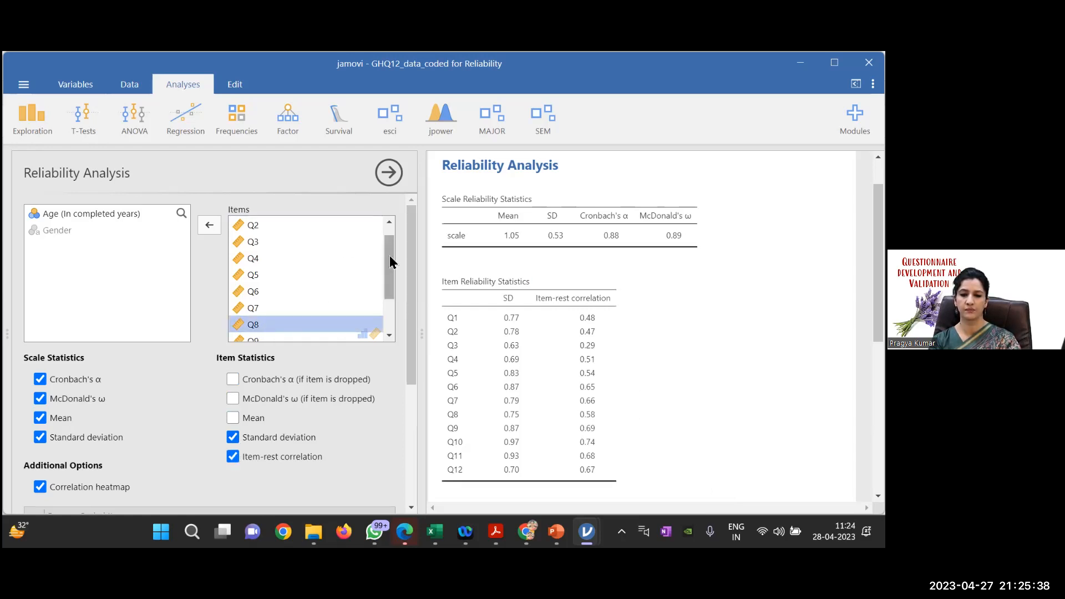
left_click(388, 222)
left_click(261, 226)
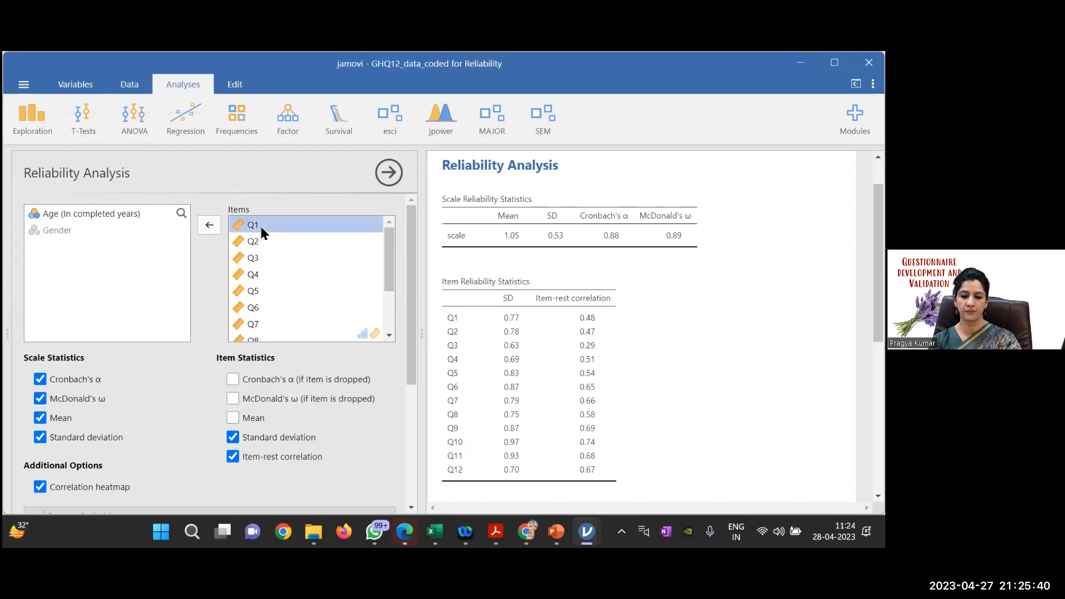
scroll(386, 330, "down", 3)
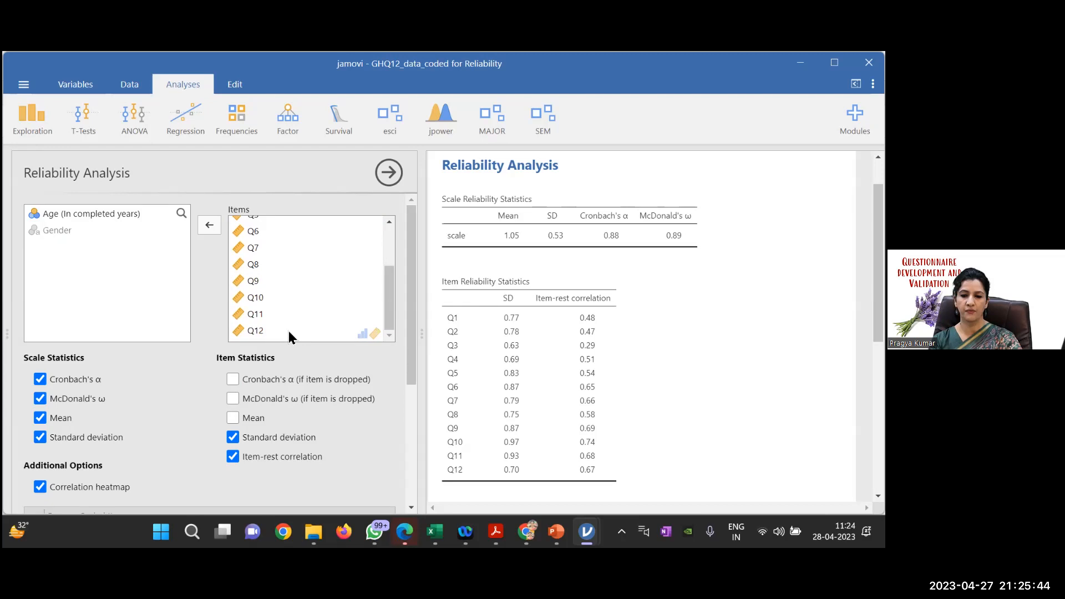
left_click(289, 330, "shift")
left_click(210, 226)
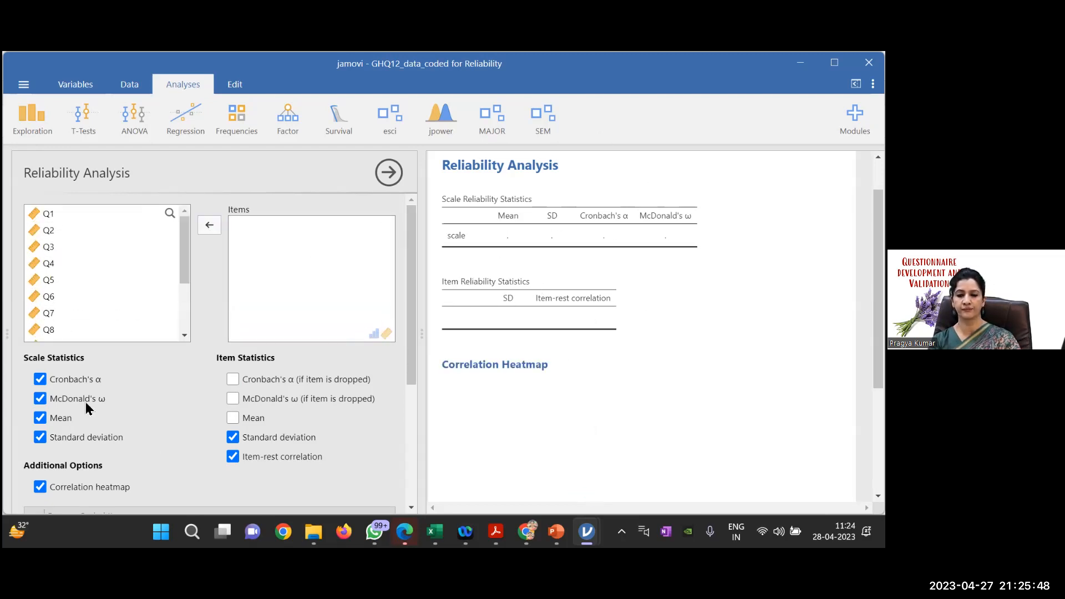
Turn off the scale statistics Cronbach's α, McDonald's ω, Mean and Standard deviation, and the correlation heatmap.
left_click(40, 379)
left_click(40, 399)
left_click(40, 417)
left_click(40, 438)
left_click(40, 487)
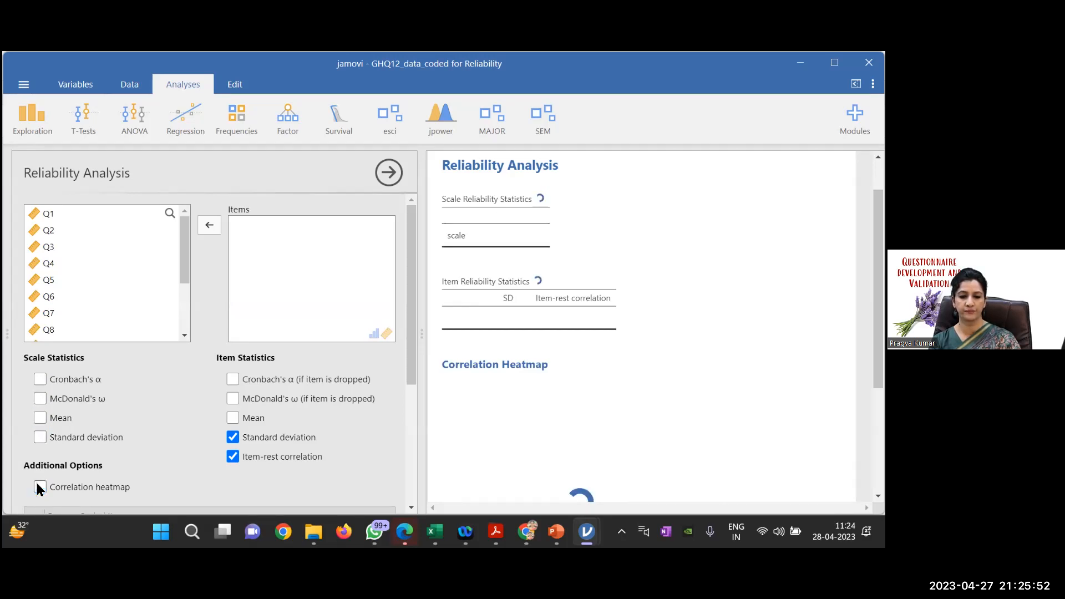
Turn off the item statistics Standard deviation and Item-rest correlation in the Reliability Analysis.
left_click(233, 437)
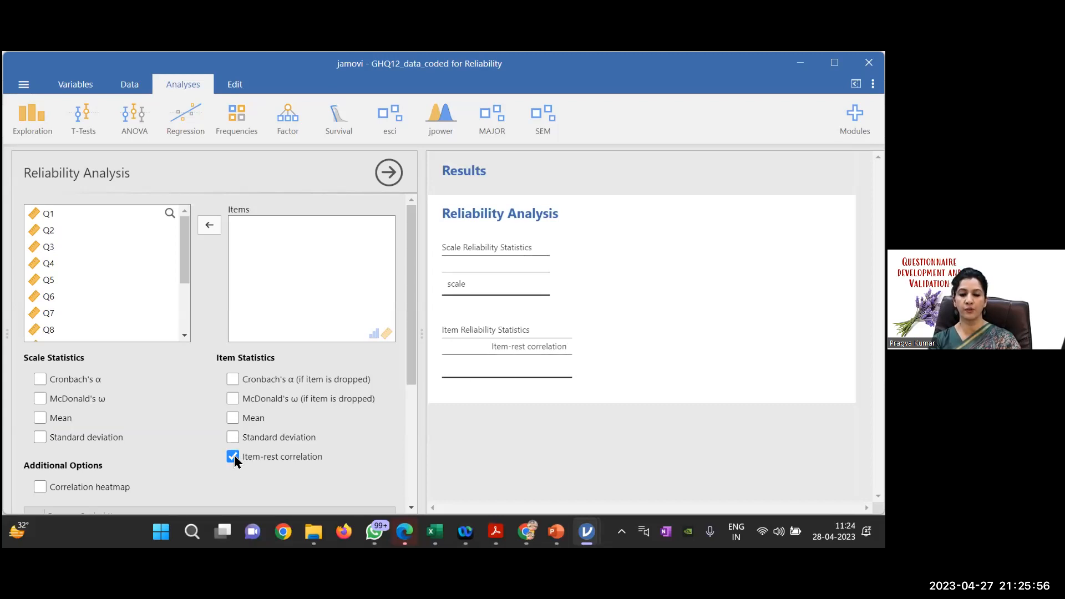
left_click(233, 456)
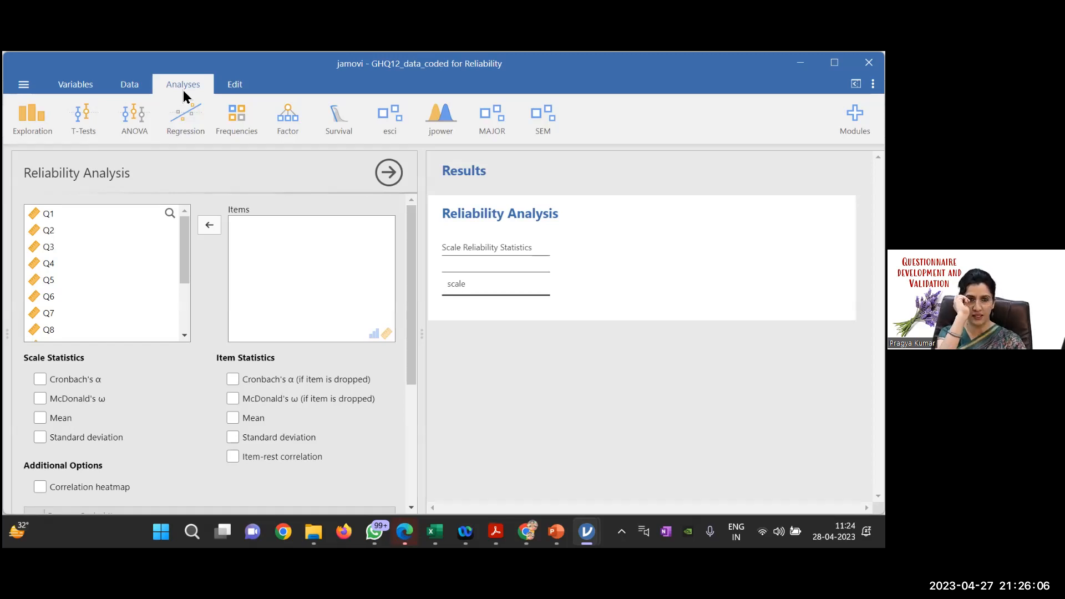
left_click(32, 121)
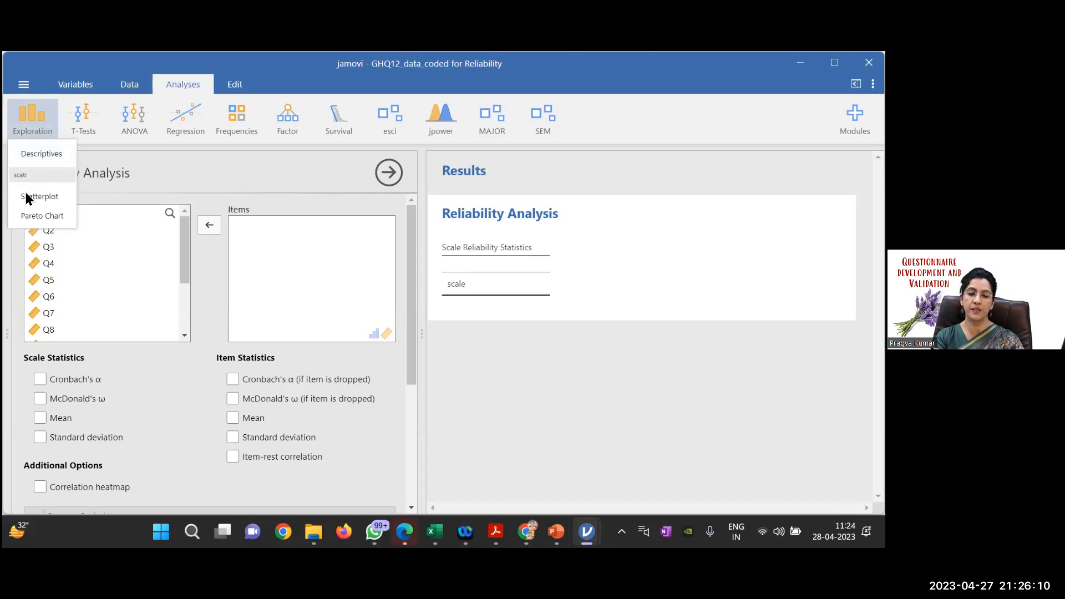
left_click(84, 120)
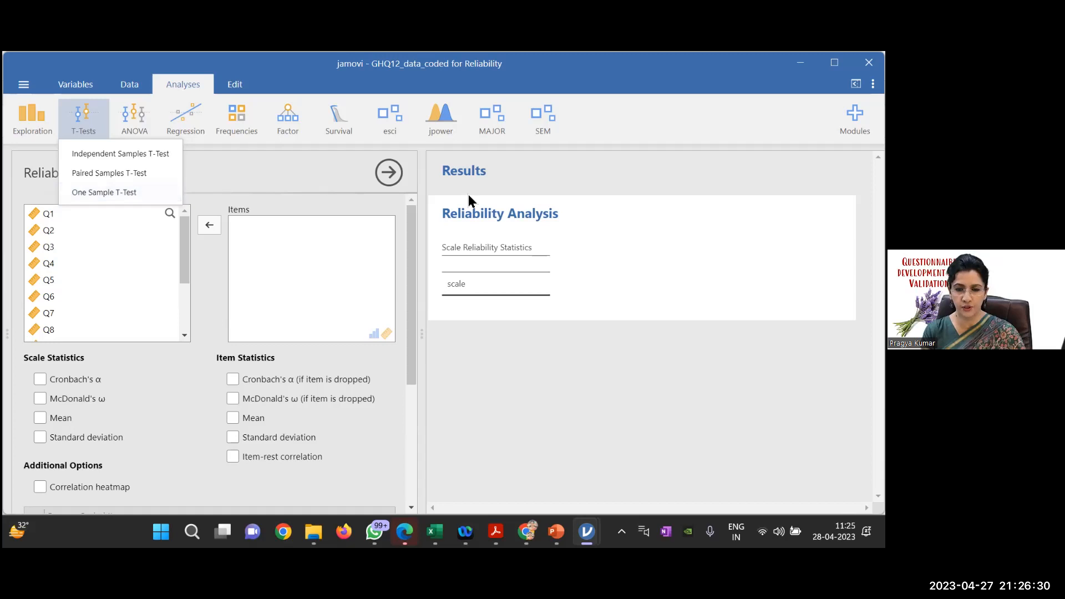
left_click(618, 184)
left_click(618, 183)
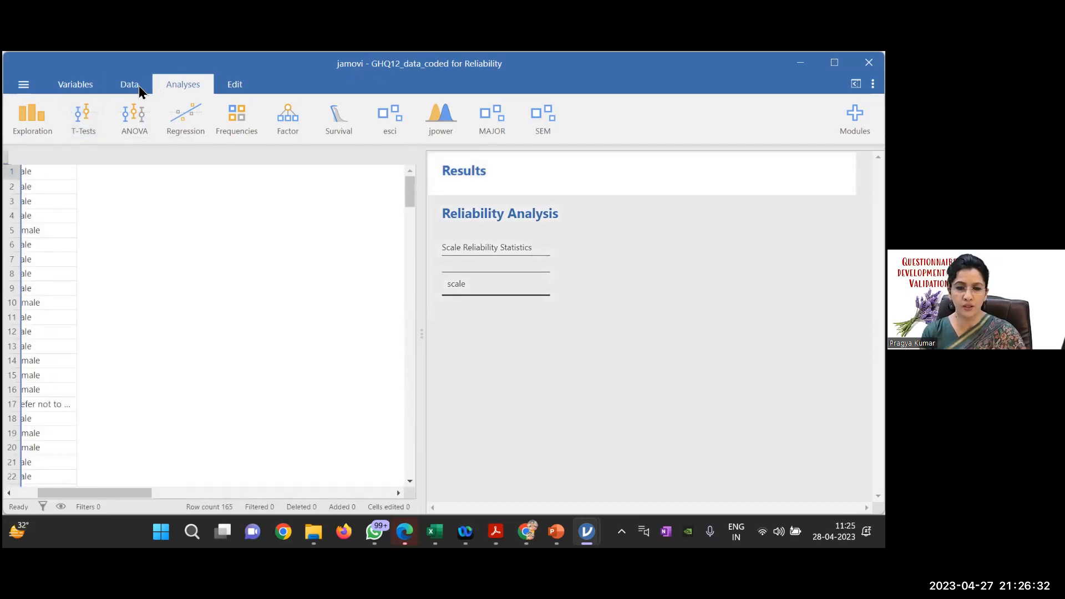
Select the variables Q1 to Q12 in the variable list, leaving Age and Gender unselected.
left_click(82, 86)
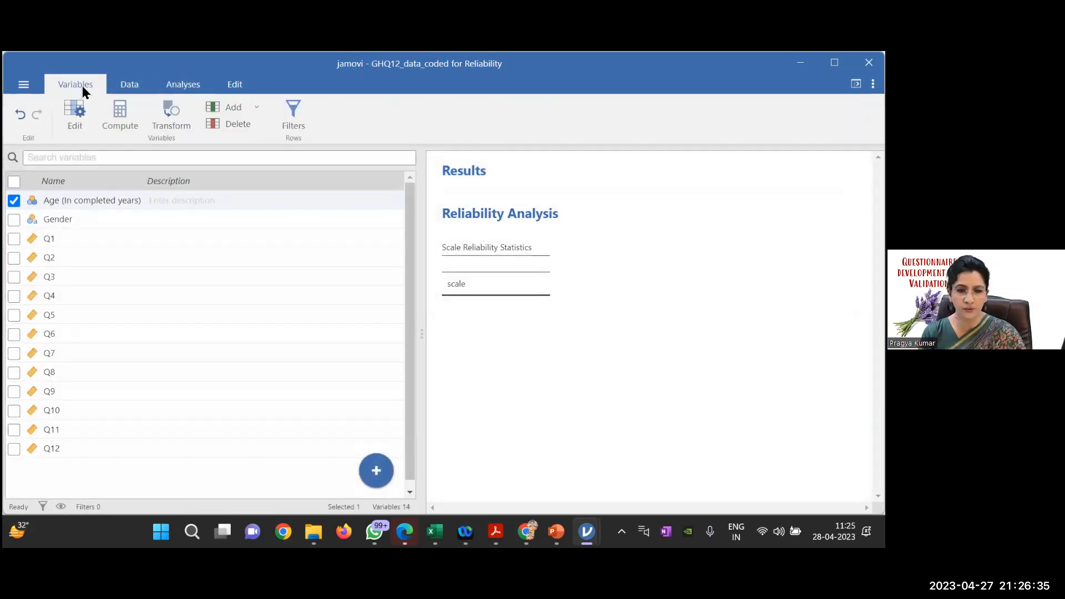
left_click(14, 238)
left_click(13, 203)
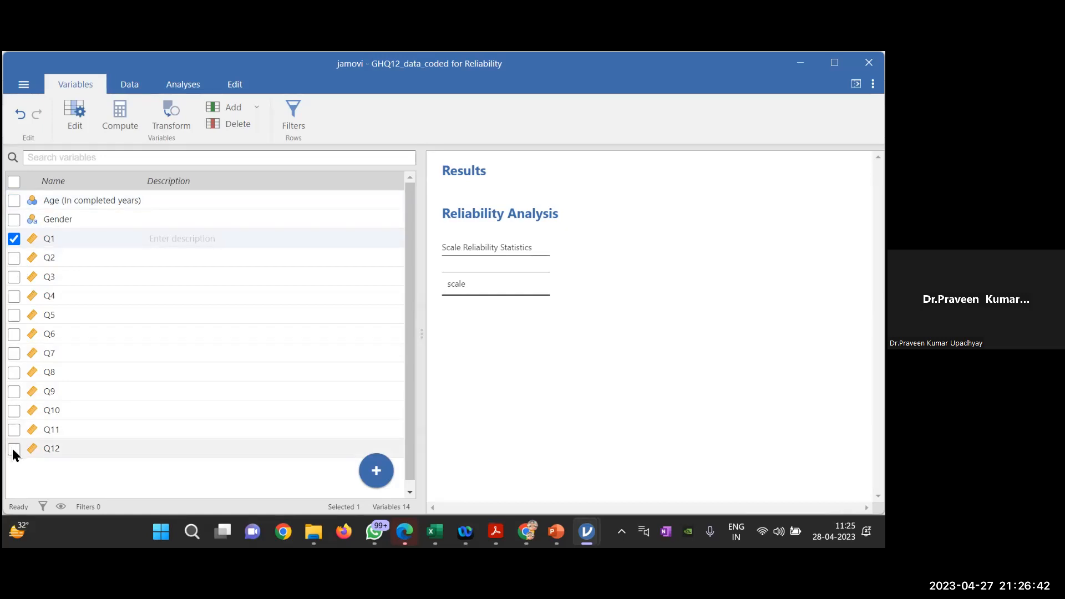
left_click(14, 258)
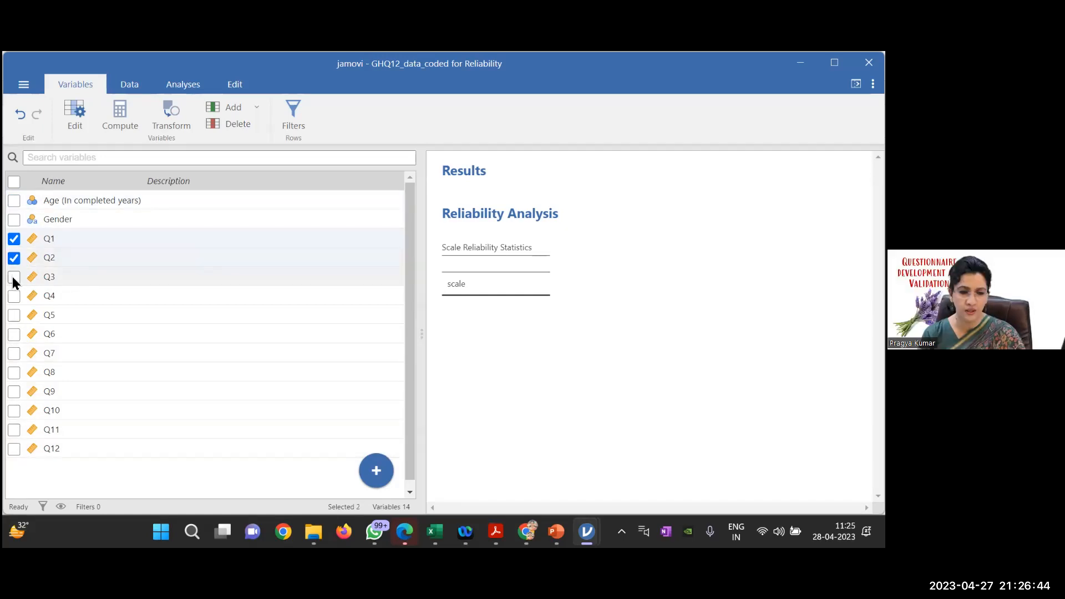
left_click(13, 277)
left_click(14, 297)
left_click(14, 316)
left_click(14, 335)
left_click(14, 354)
left_click(14, 373)
left_click(14, 392)
left_click(14, 411)
left_click(14, 429)
left_click(14, 449)
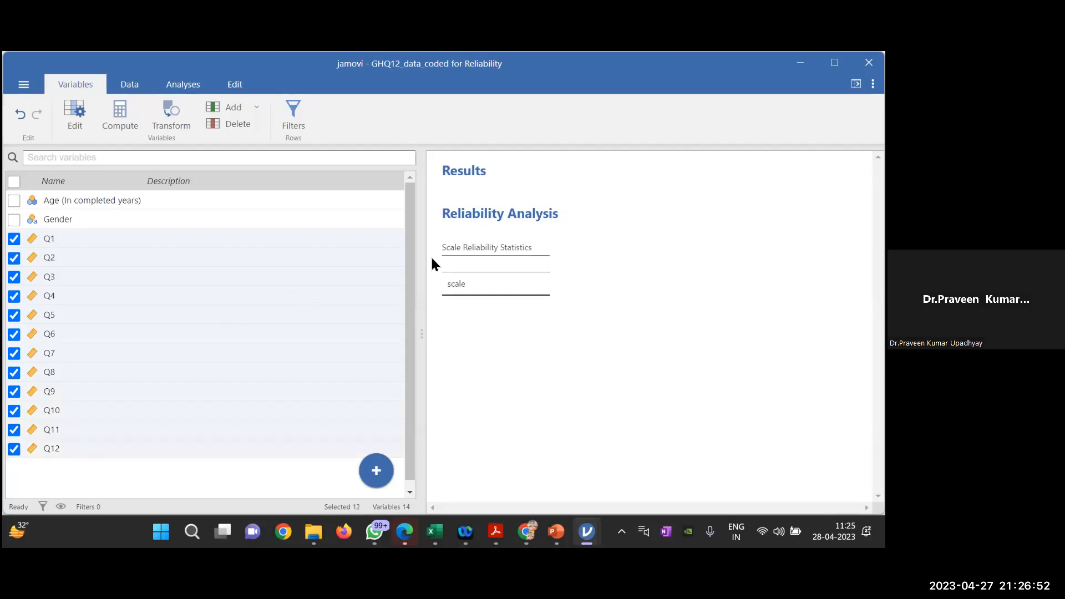
Reopen the Reliability Analysis and look through the available ANOVA, Regression, Frequencies and Factor analyses and the scale and item statistics options.
left_click(665, 199)
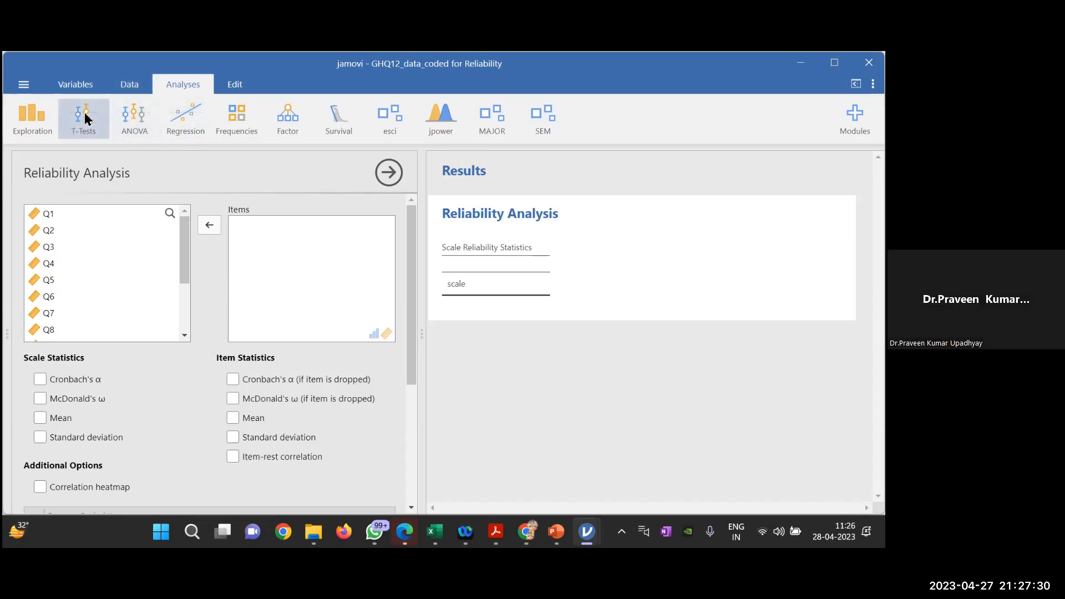
left_click(133, 129)
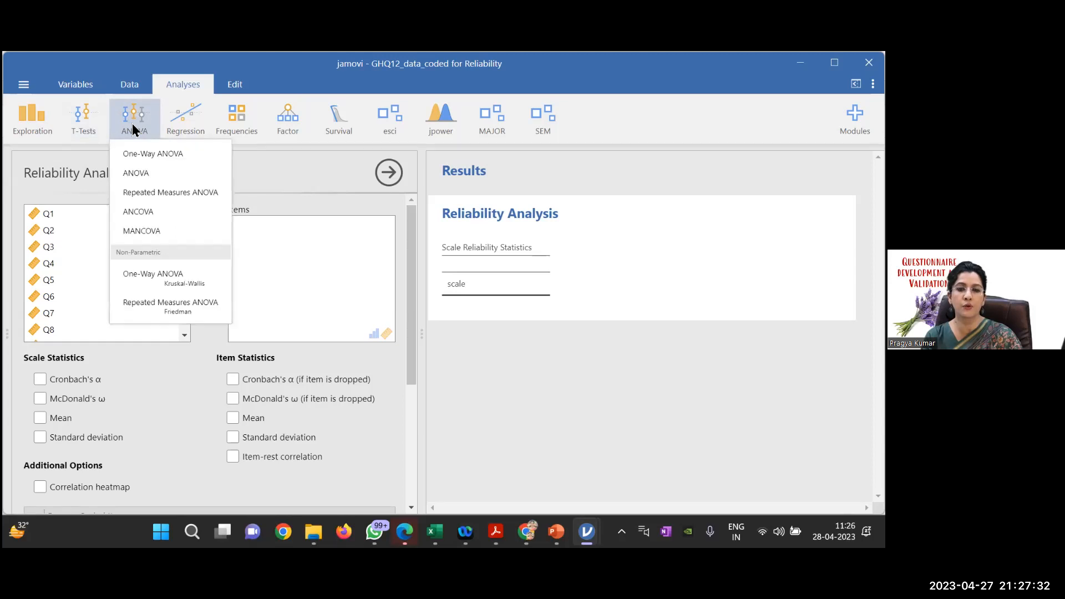
left_click(188, 121)
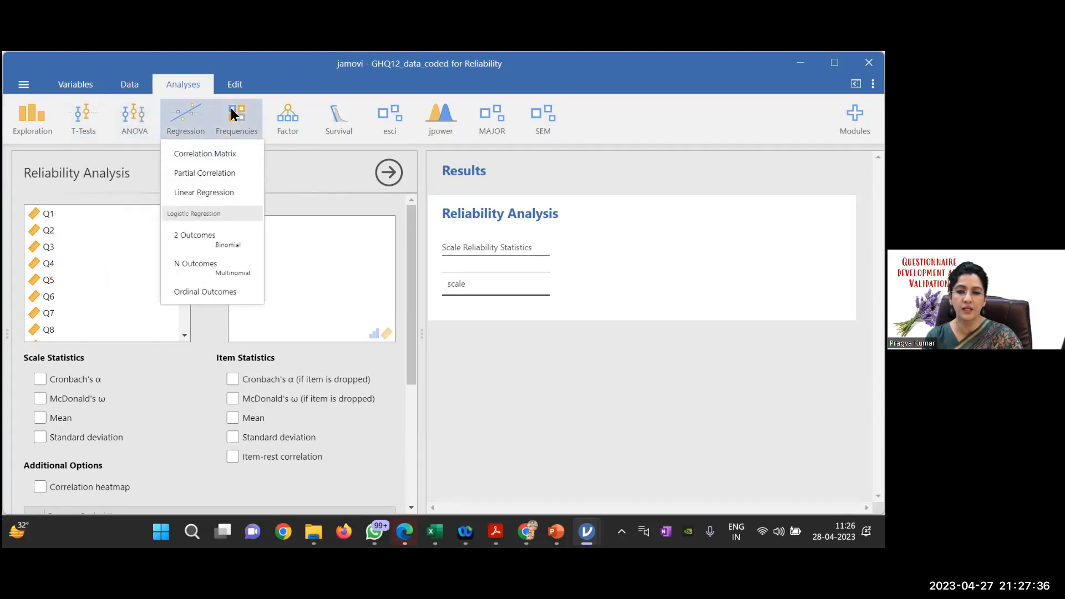
left_click(235, 129)
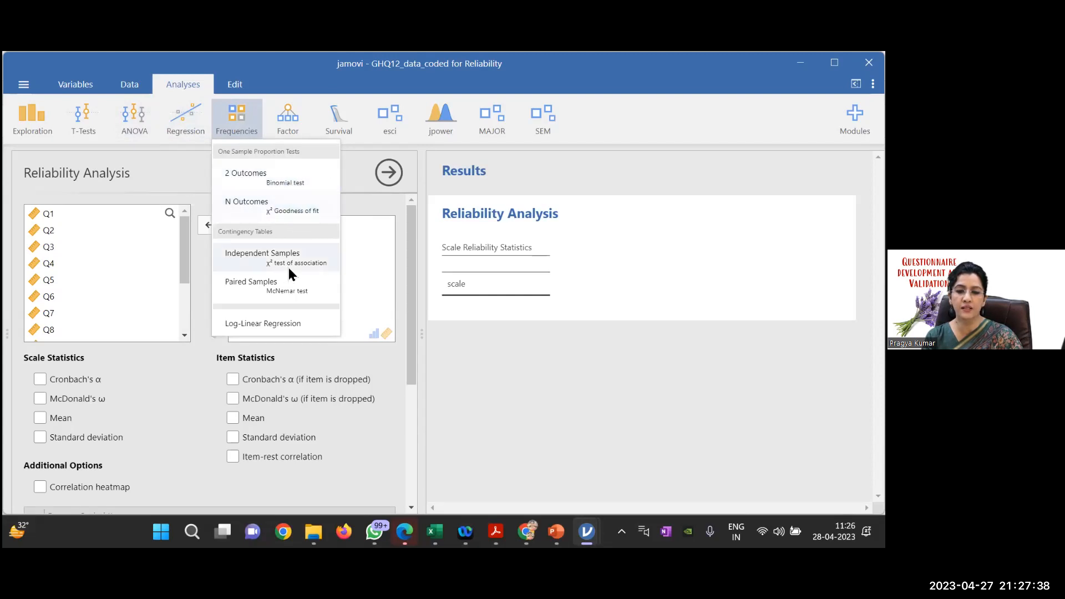
left_click(291, 122)
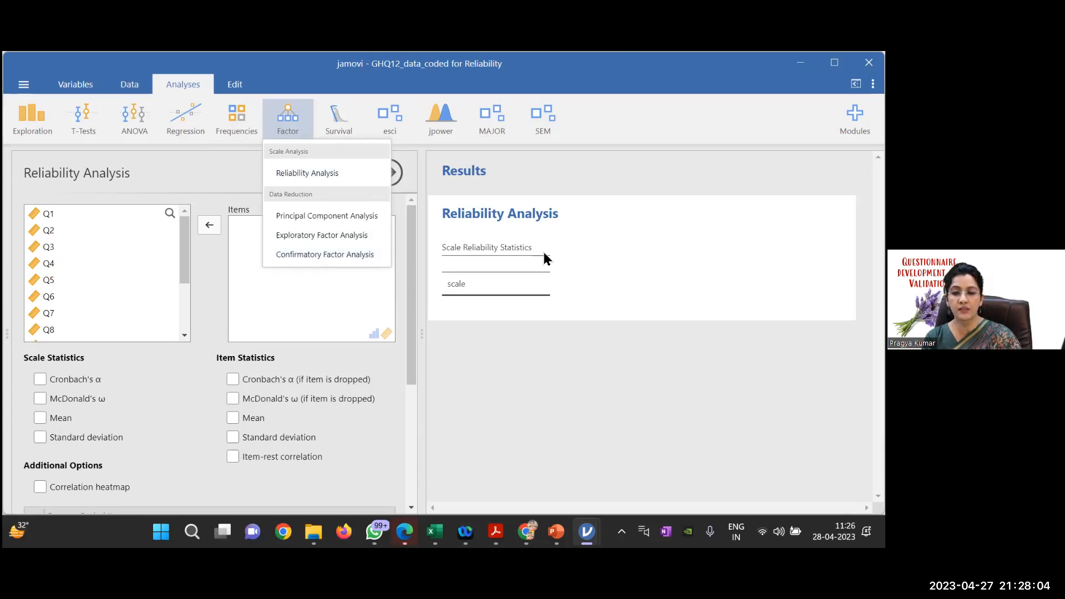
left_click(490, 254)
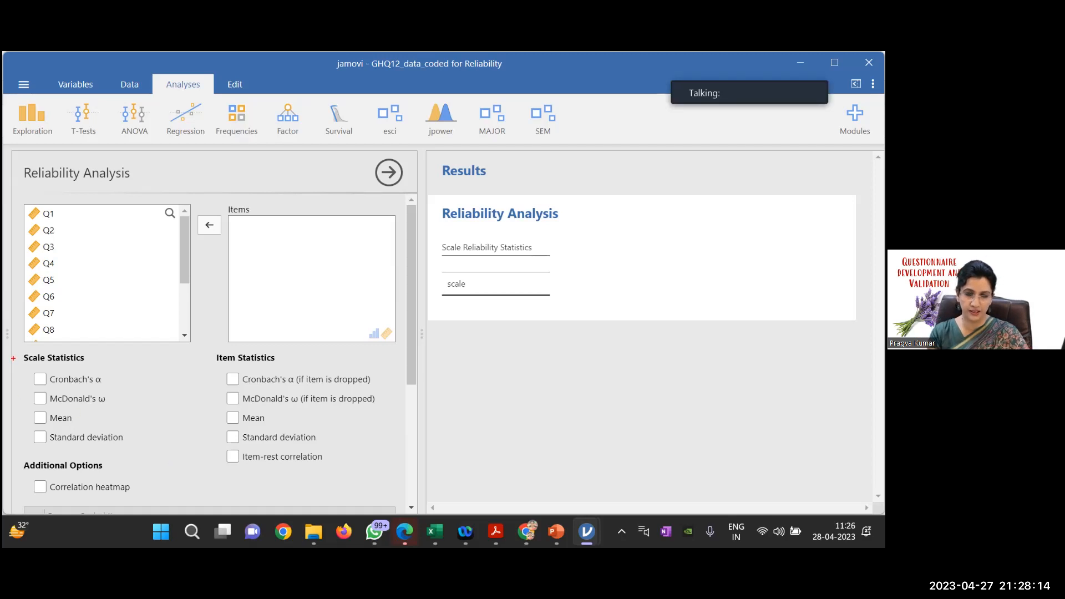
mouse_move(17, 348)
left_mouse_down()
mouse_move(83, 446)
mouse_move(138, 460)
left_mouse_up()
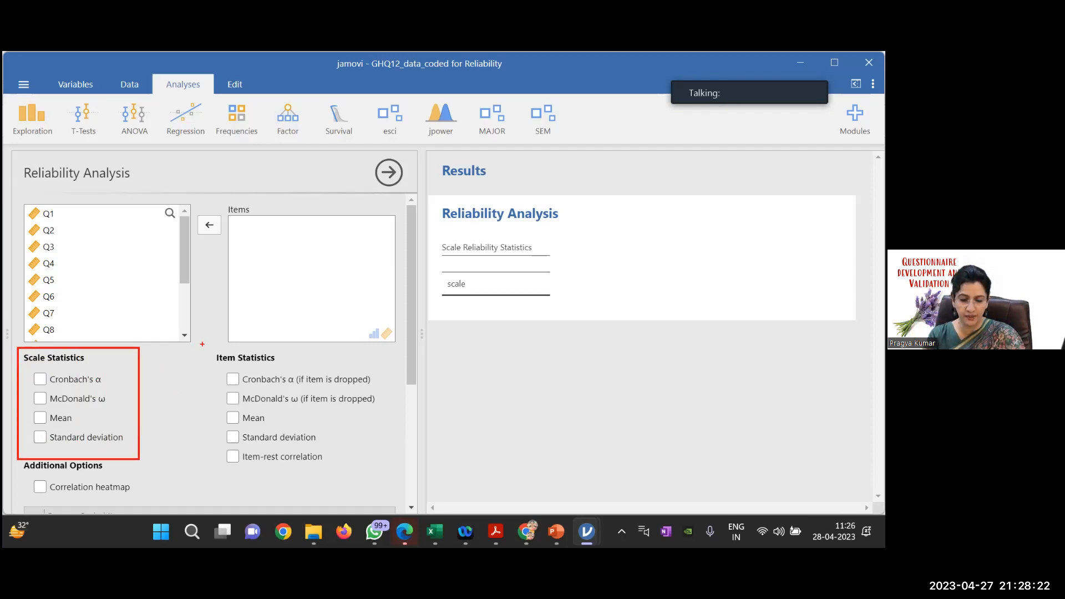
mouse_move(202, 345)
left_mouse_down()
mouse_move(347, 483)
mouse_move(391, 493)
left_mouse_up()
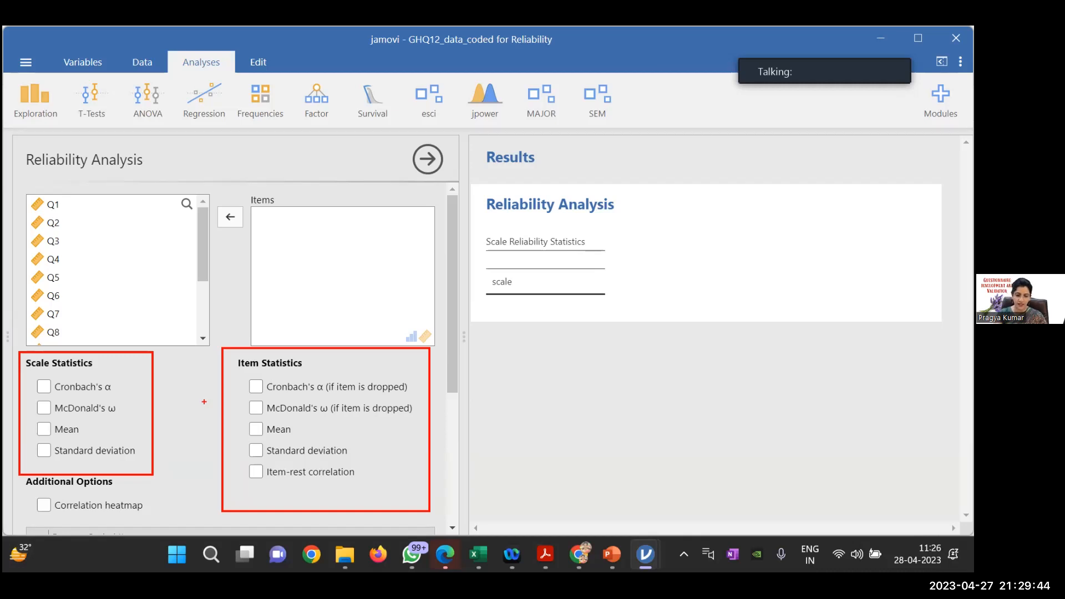
key("Escape")
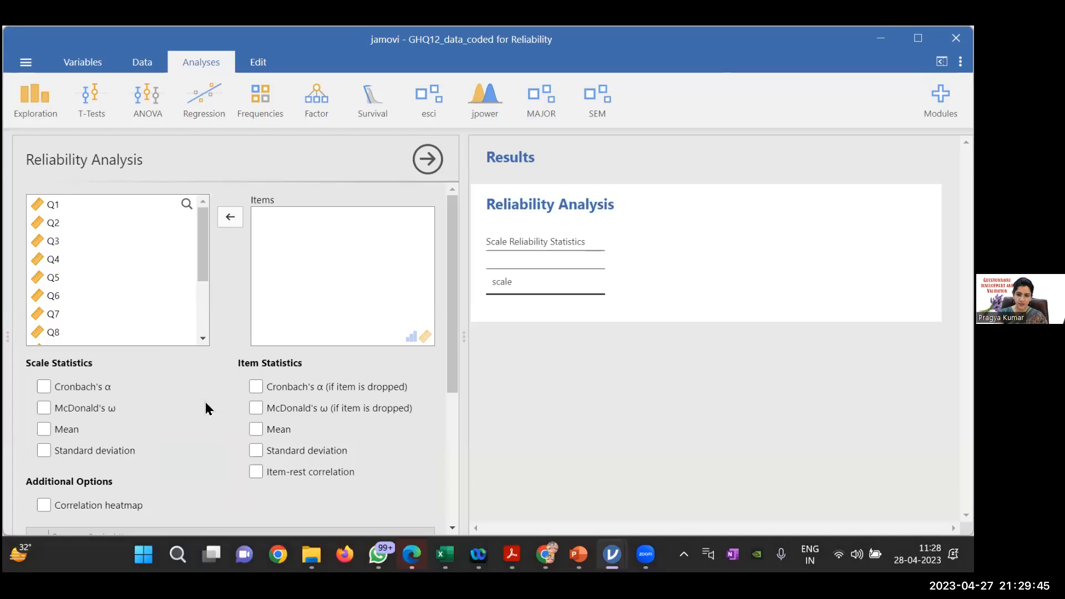
Set the measure type of the selected variables Q1 to Q12 to Ordinal and close the variable editor.
left_click(95, 64)
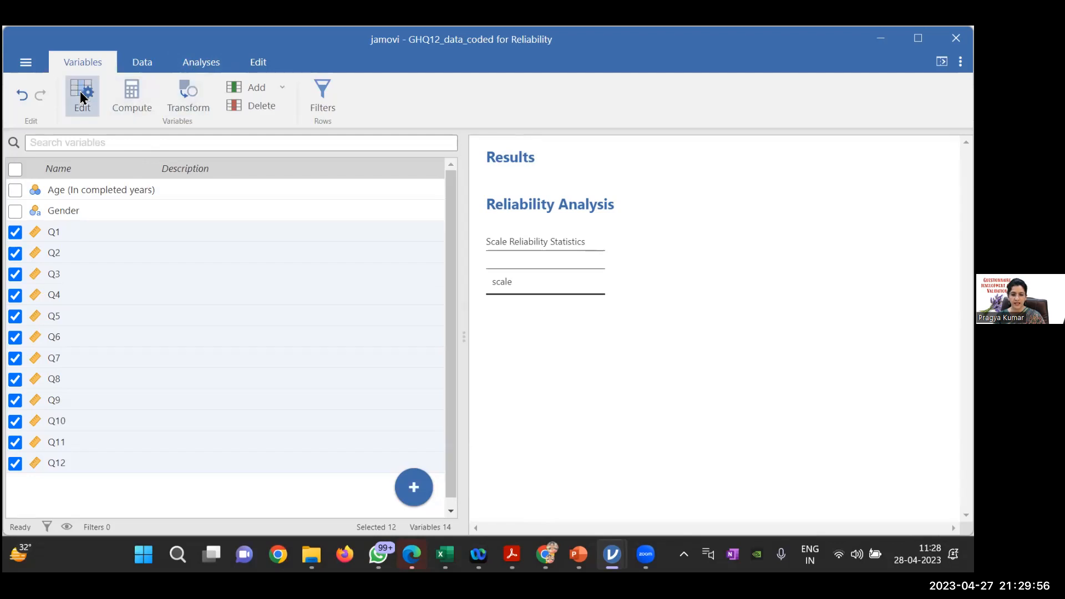
left_click(81, 97)
left_click(424, 217)
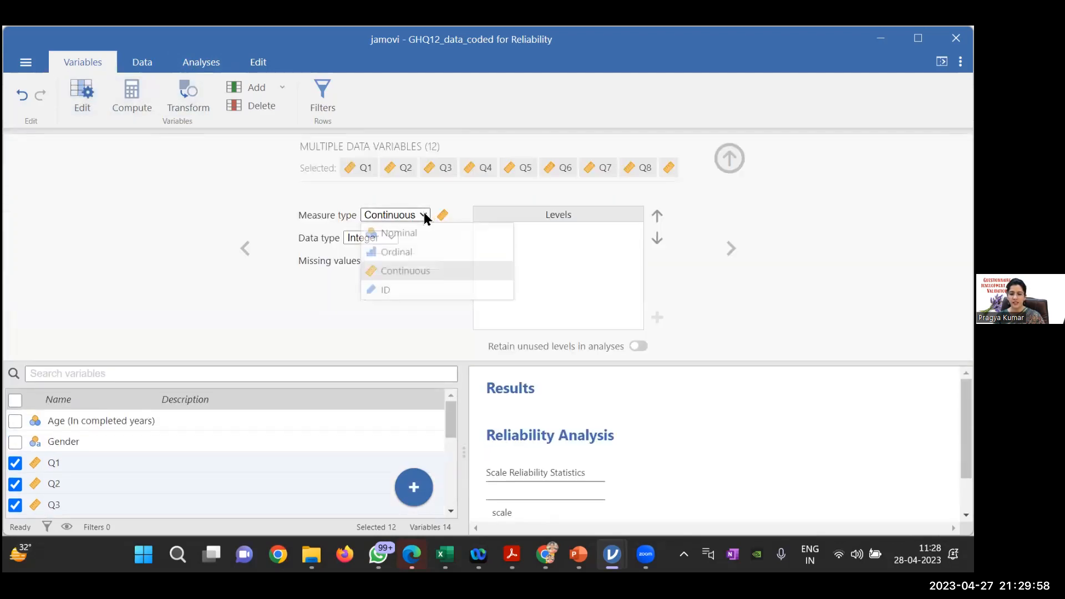
left_click(413, 253)
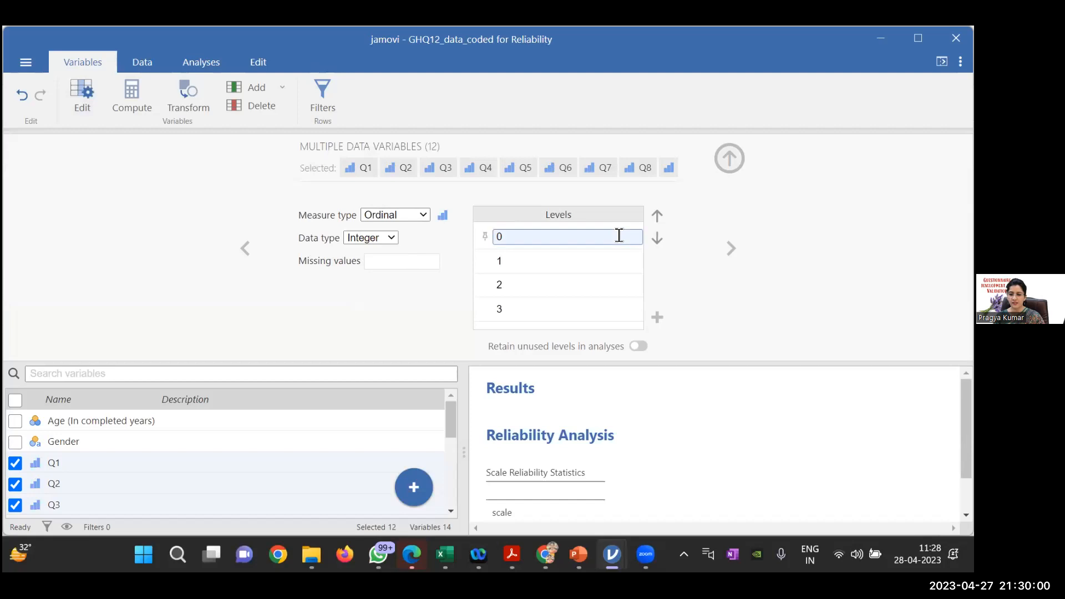
left_click(730, 167)
Deselect Q1 to Q12 in the variable list and leave only Gender selected.
left_click(15, 232)
left_click(15, 253)
left_click(15, 274)
left_click(15, 295)
left_click(15, 316)
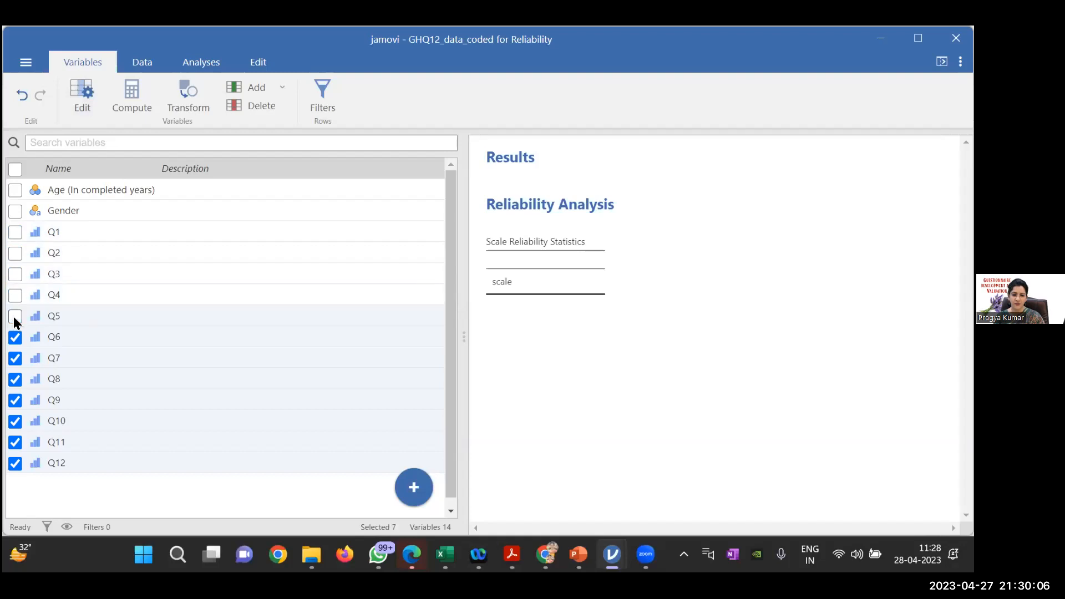
left_click(15, 337)
left_click(15, 358)
left_click(15, 379)
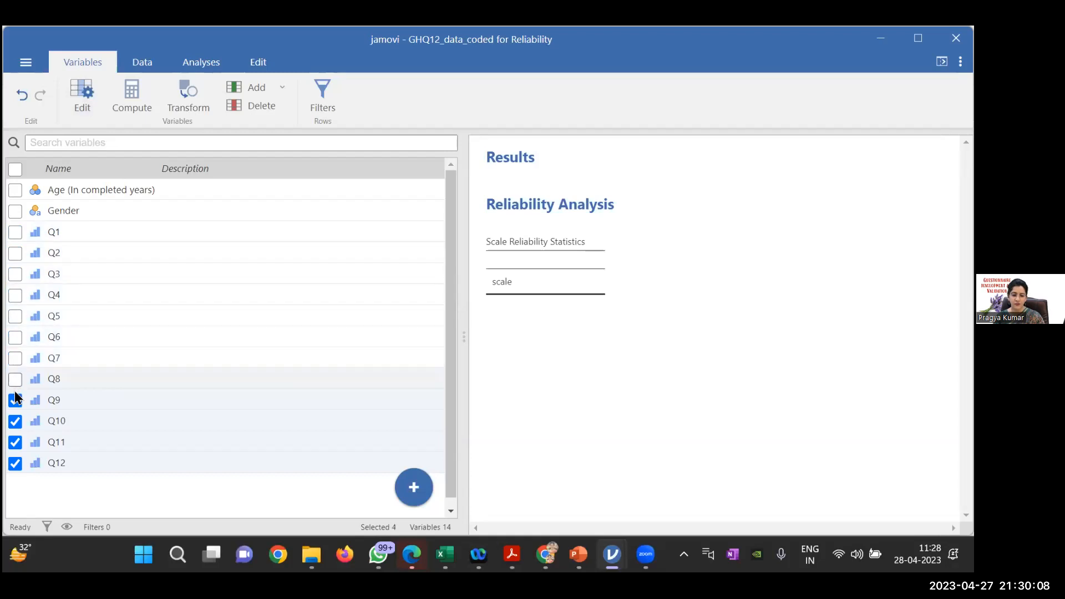
left_click(15, 400)
left_click(15, 421)
left_click(15, 442)
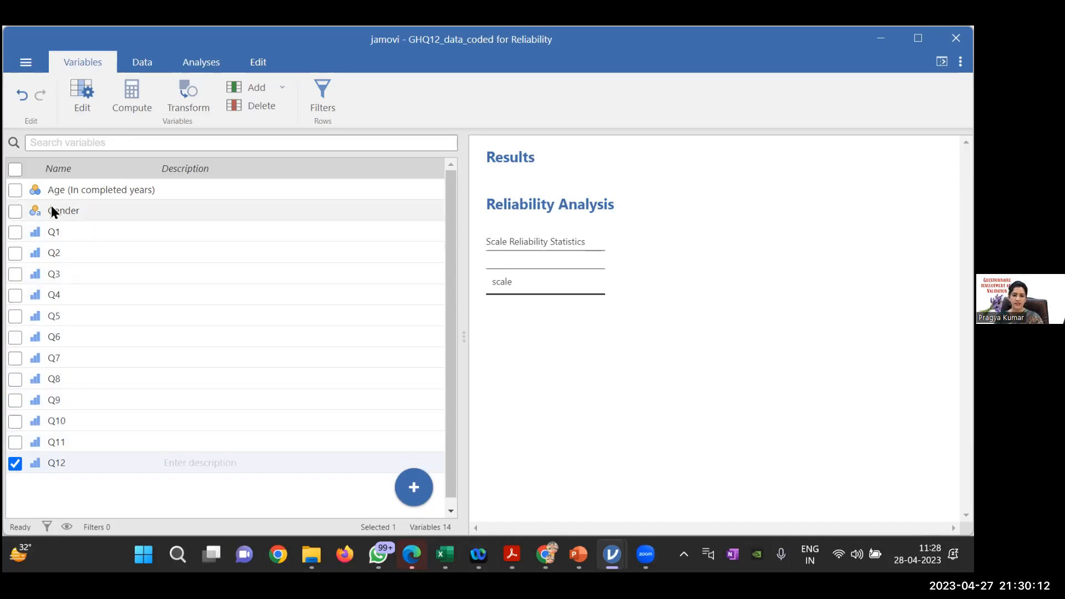
left_click(15, 211)
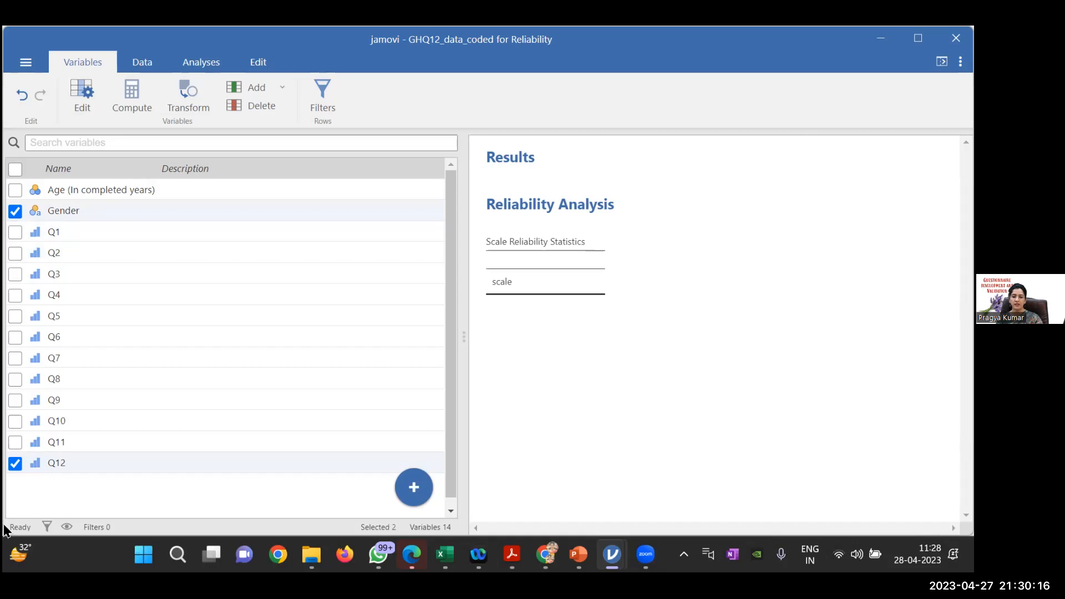
left_click(15, 464)
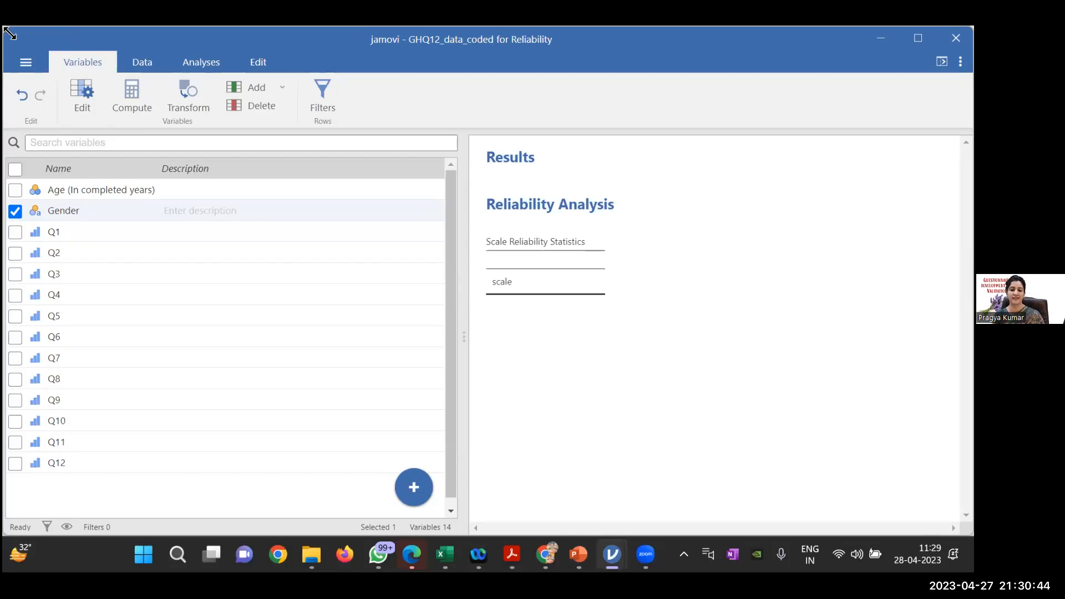
Create a new Reliability Analysis and check which measure types its Items box accepts.
left_click(197, 69)
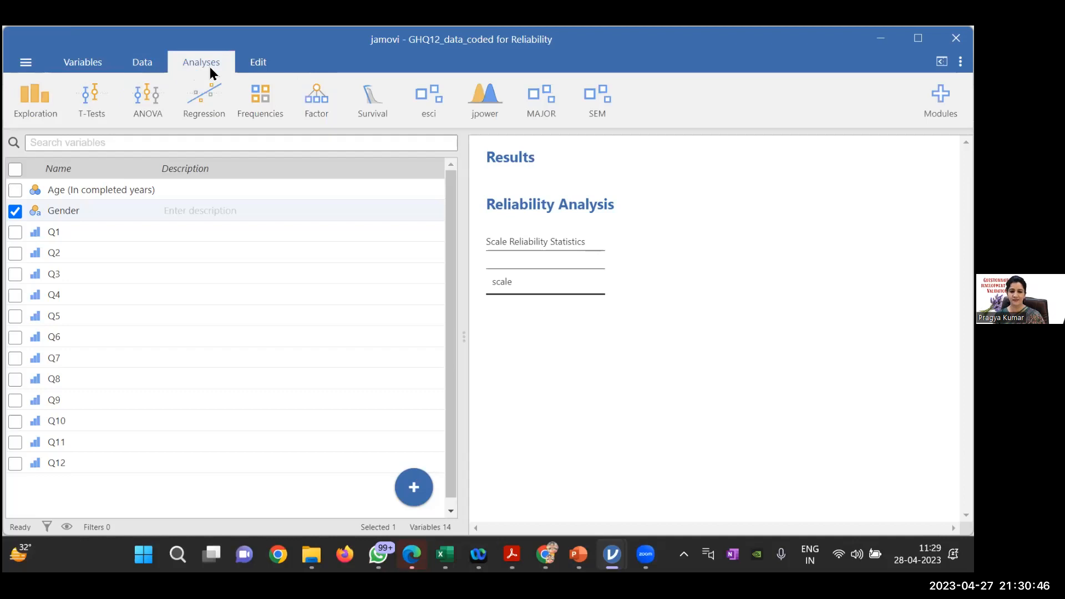
left_click(320, 111)
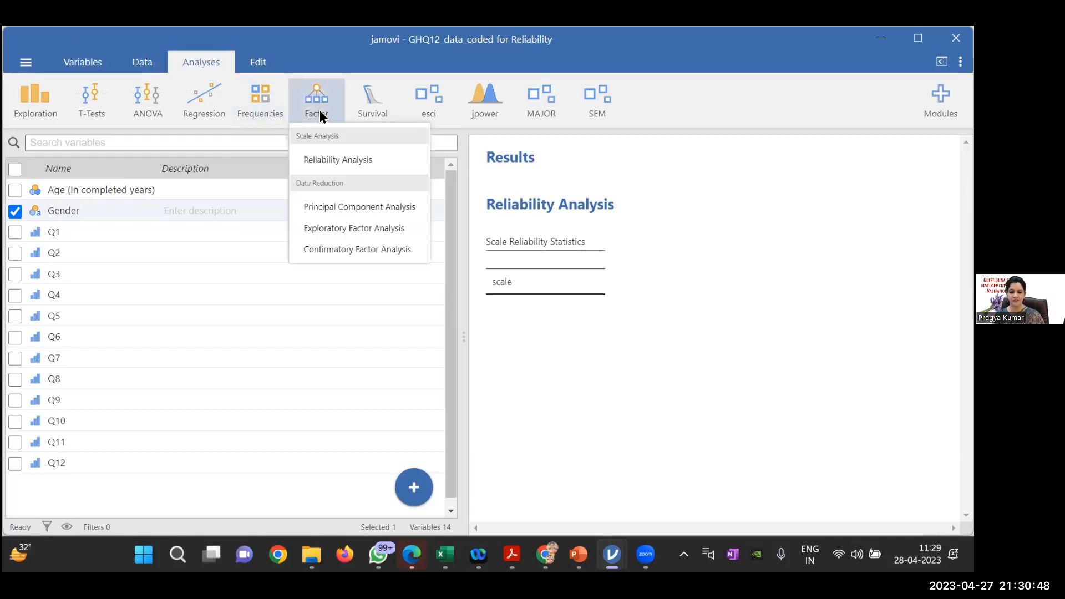
left_click(349, 160)
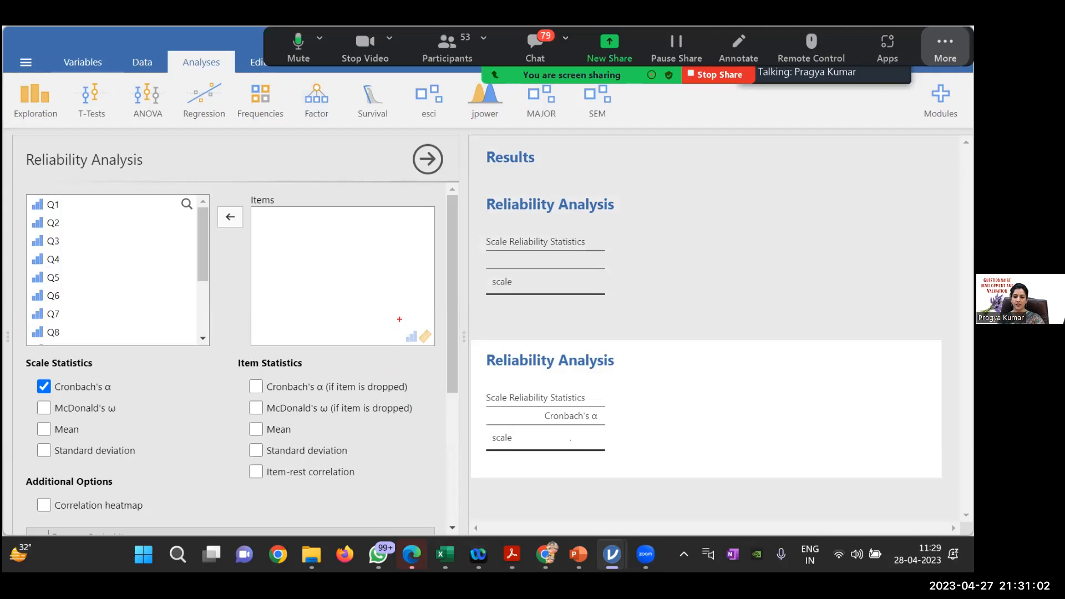
left_click_drag(399, 323, 437, 358)
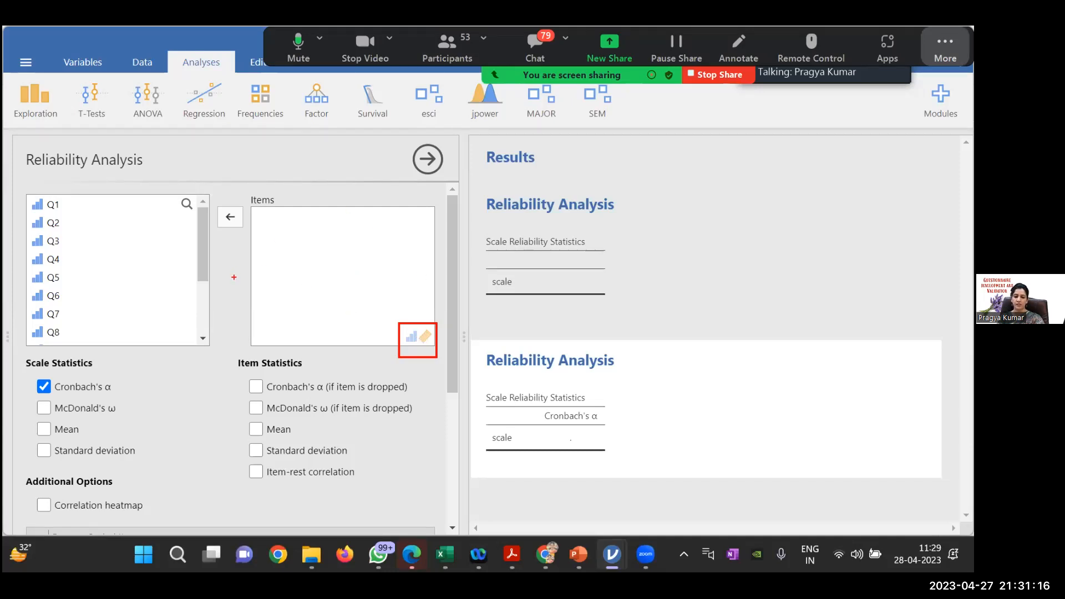
key("Escape")
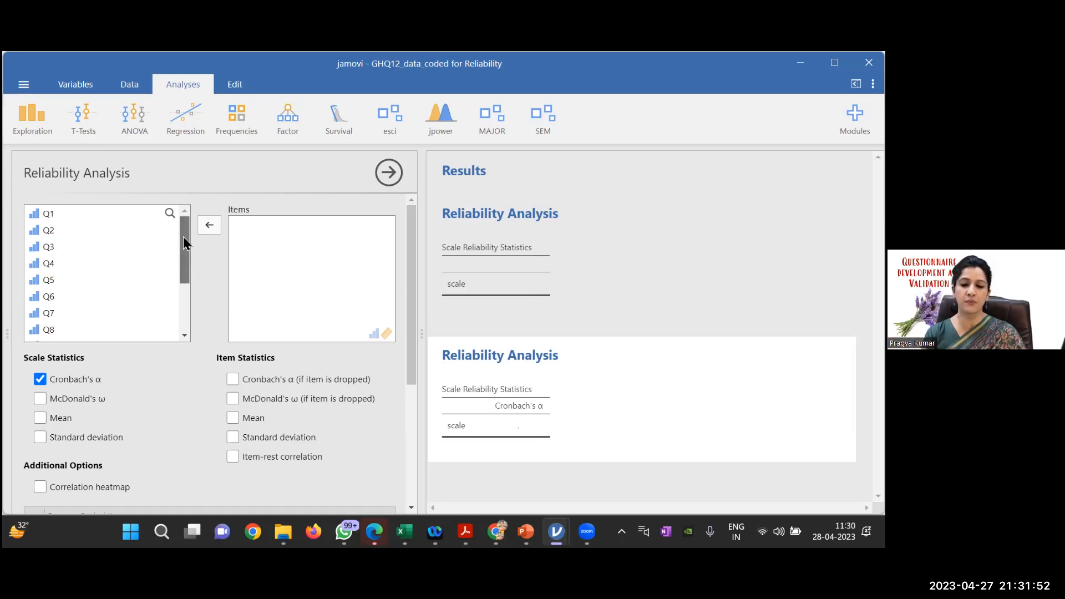
Try to select Q1 to Q12 in the variable list and add Q8 to Q12 to the analysis items.
left_click(66, 214)
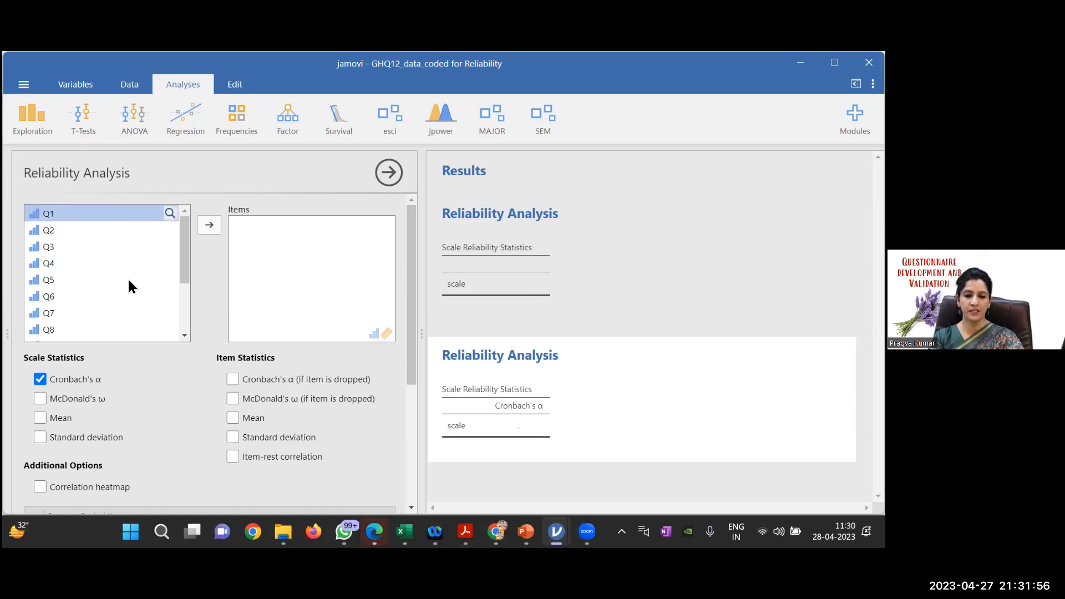
left_click(183, 335)
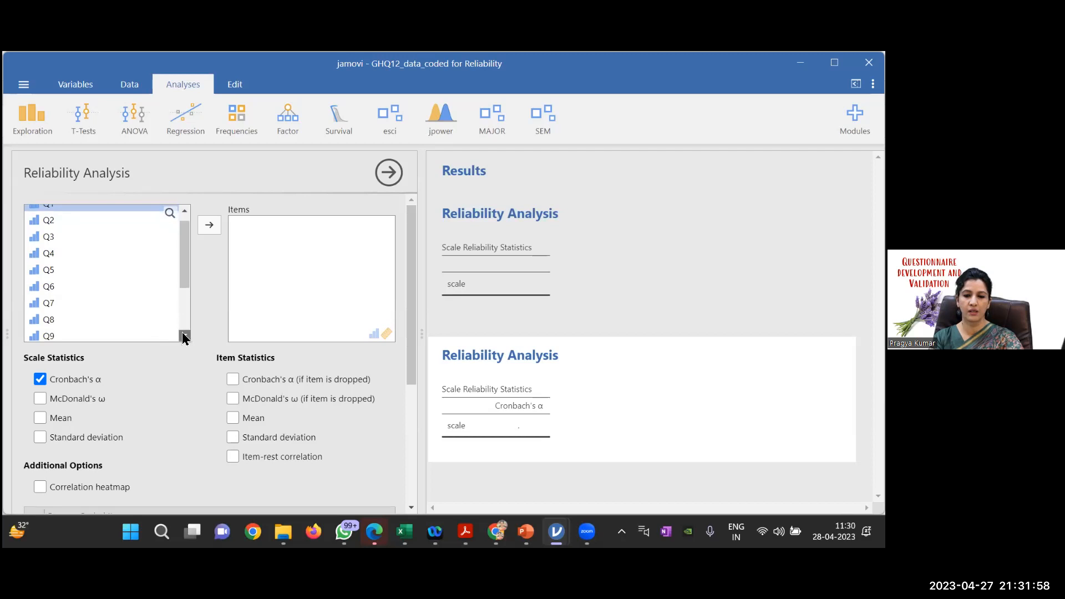
scroll(184, 335, "down", 2)
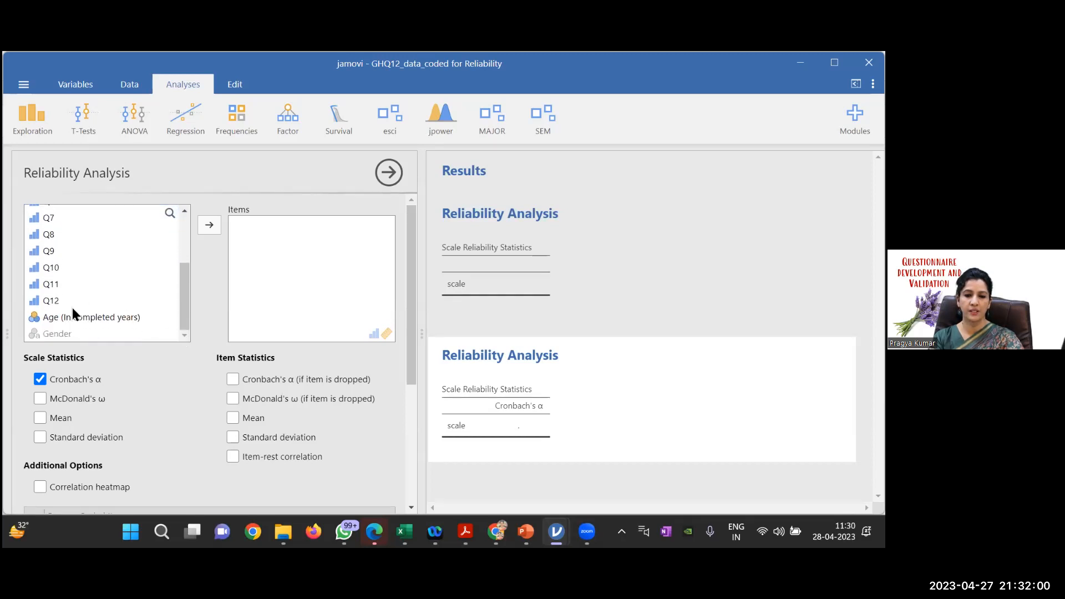
left_click(68, 302)
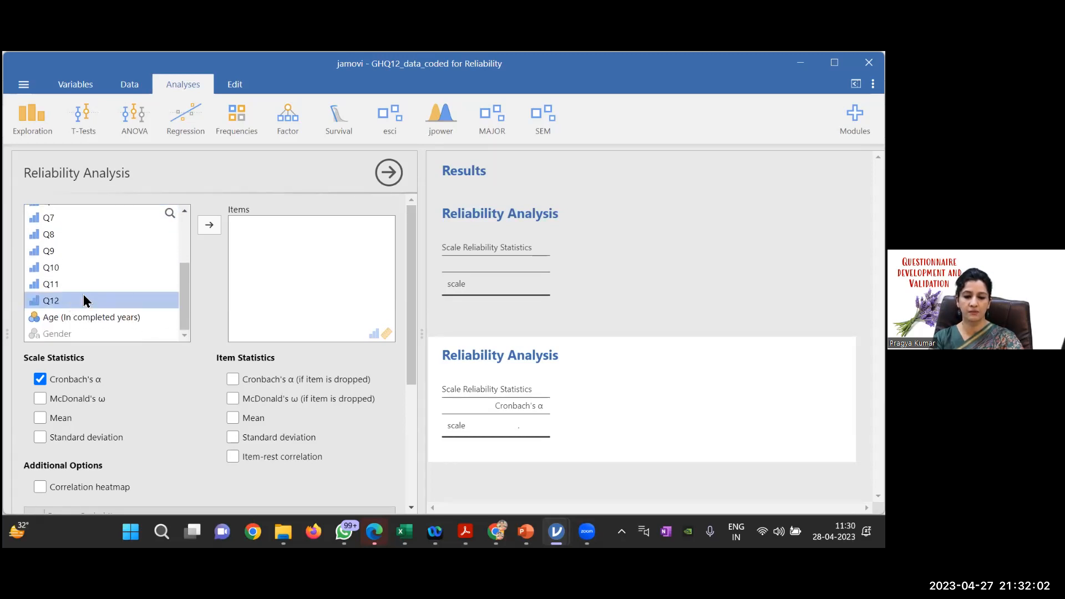
left_click_drag(184, 281, 182, 212)
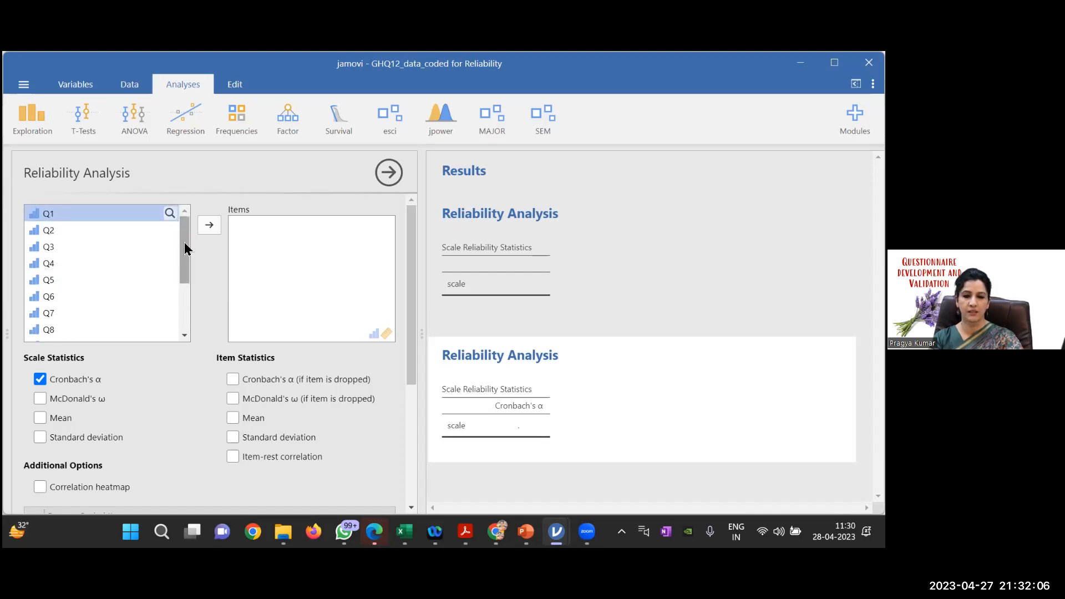
left_click_drag(186, 249, 181, 290)
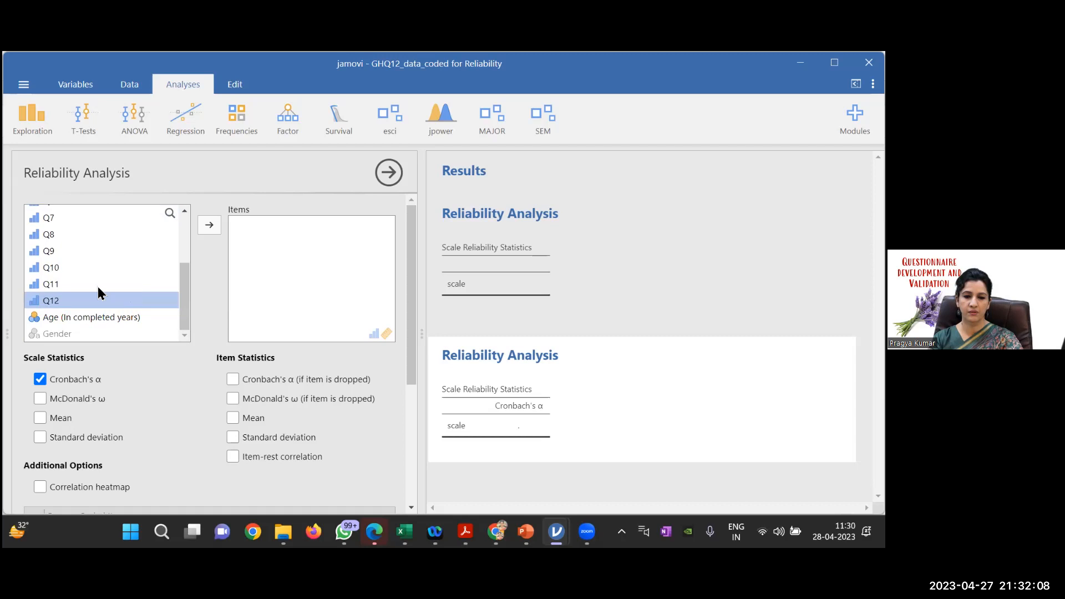
left_click(76, 293, "shift")
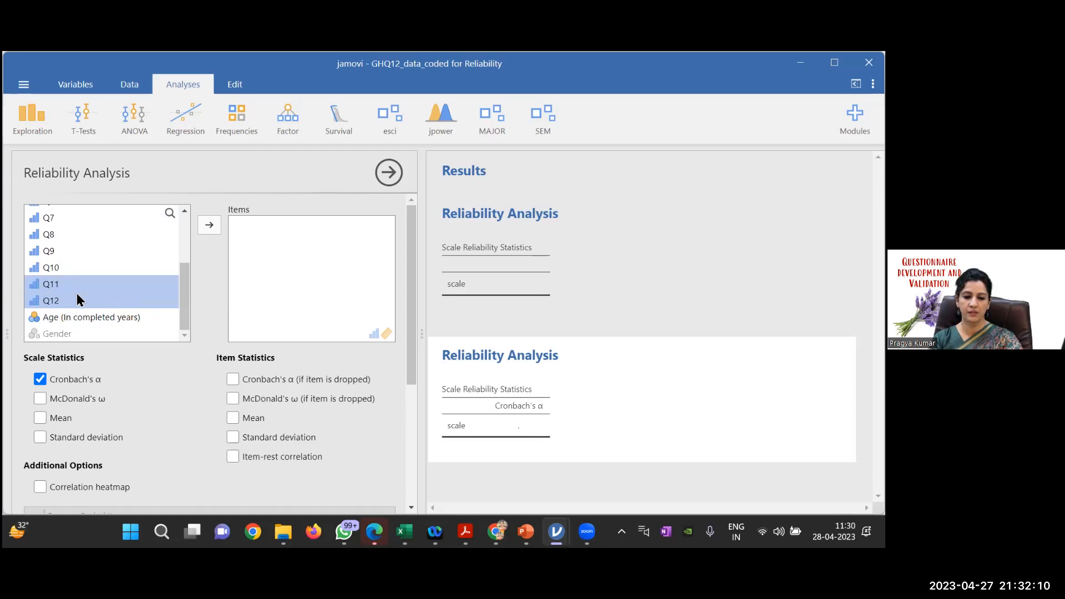
left_click(95, 254, "shift")
left_click(185, 212)
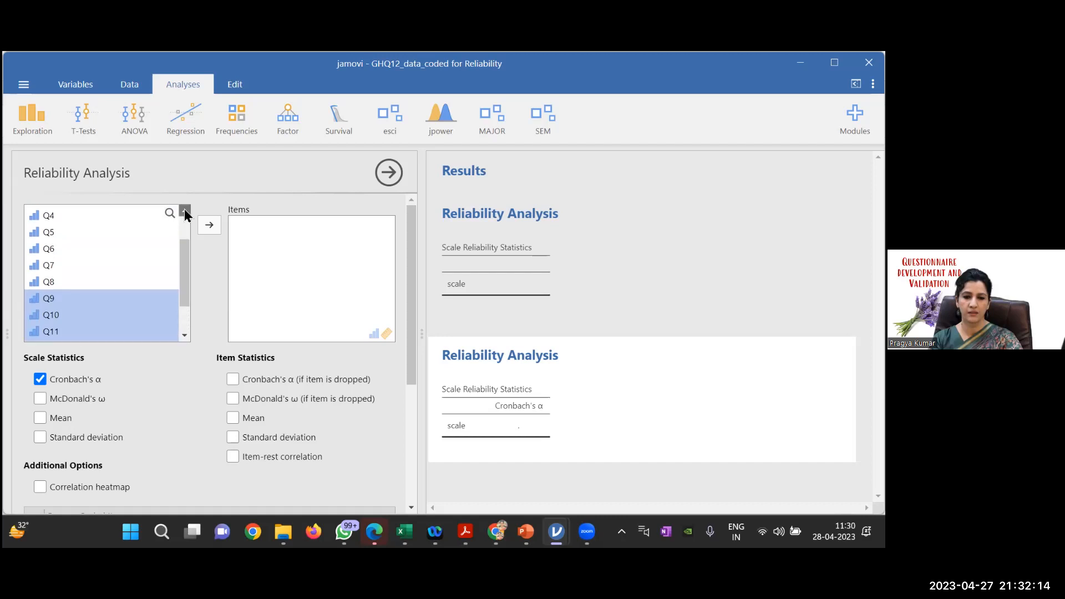
left_click(185, 212)
left_click(49, 321, "shift")
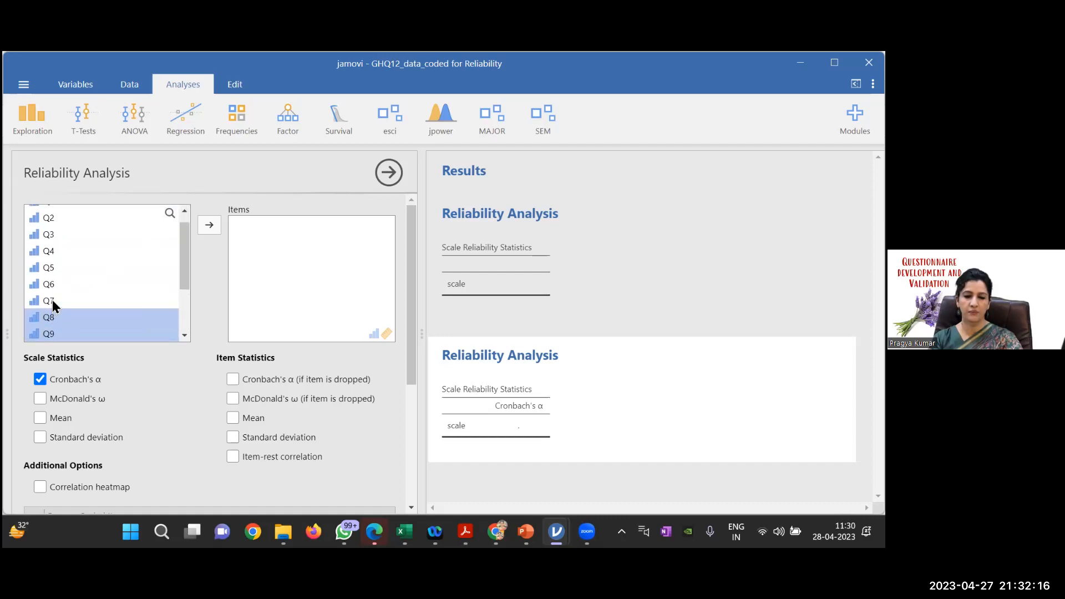
double_click(53, 312, "shift")
left_click(56, 303, "shift")
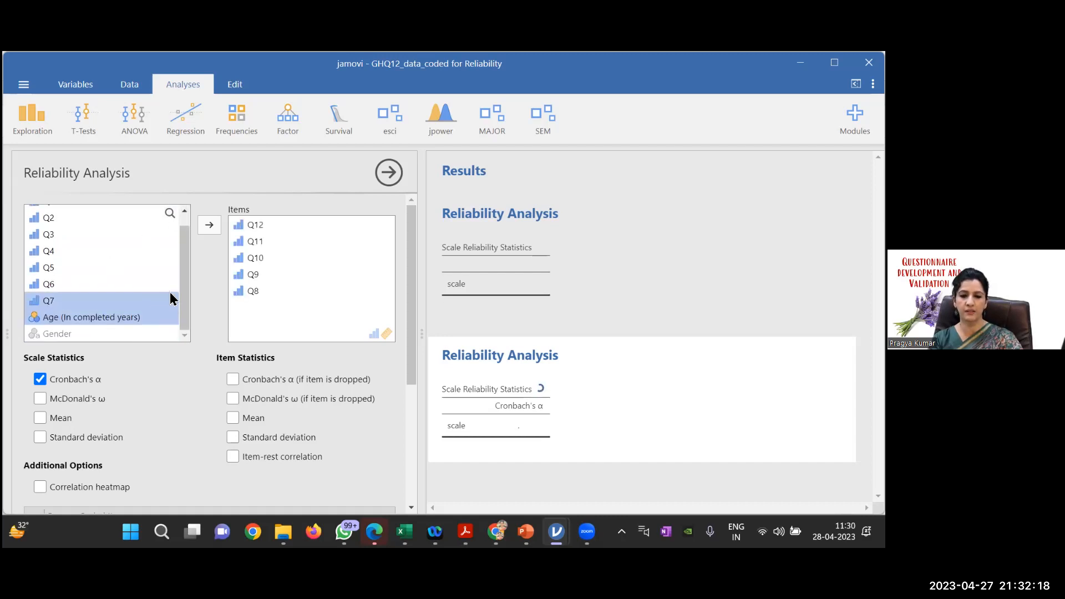
Remove Q12, Q11, Q10, Q9 and Q8 from the reliability analysis items.
left_click(245, 224)
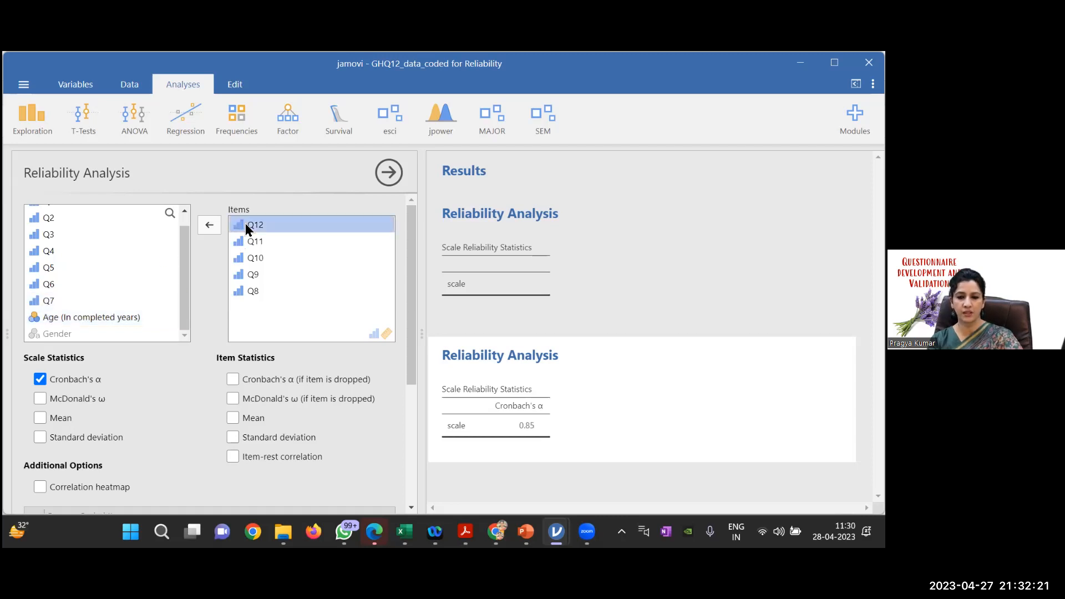
left_click(245, 292, "shift")
left_click(209, 225)
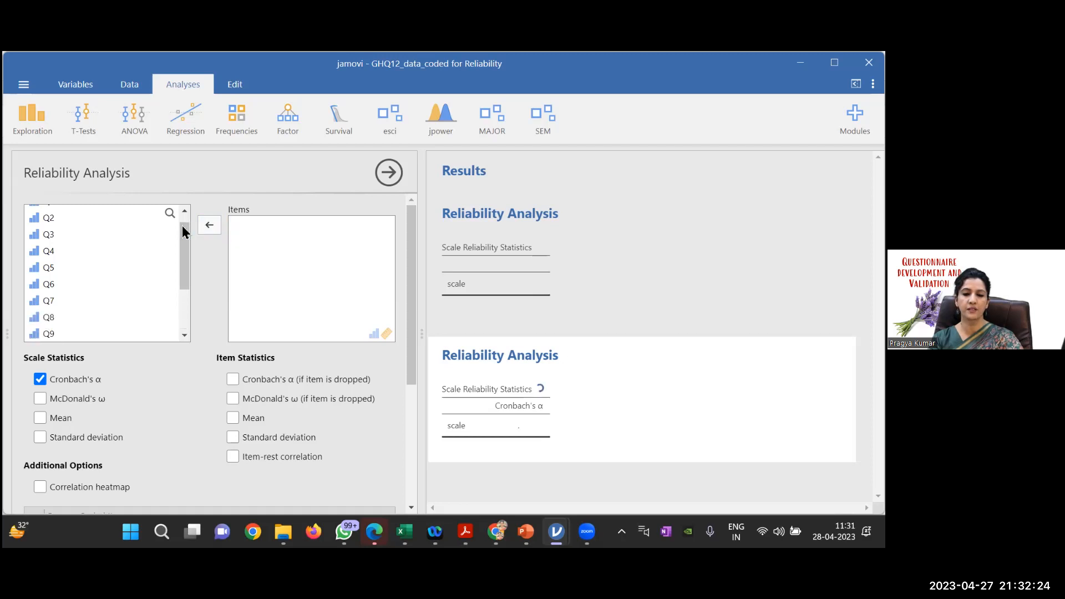
Select the whole range from Q1 to Q12 in the variable list and assign it to the reliability analysis Items.
left_click_drag(186, 227, 185, 221)
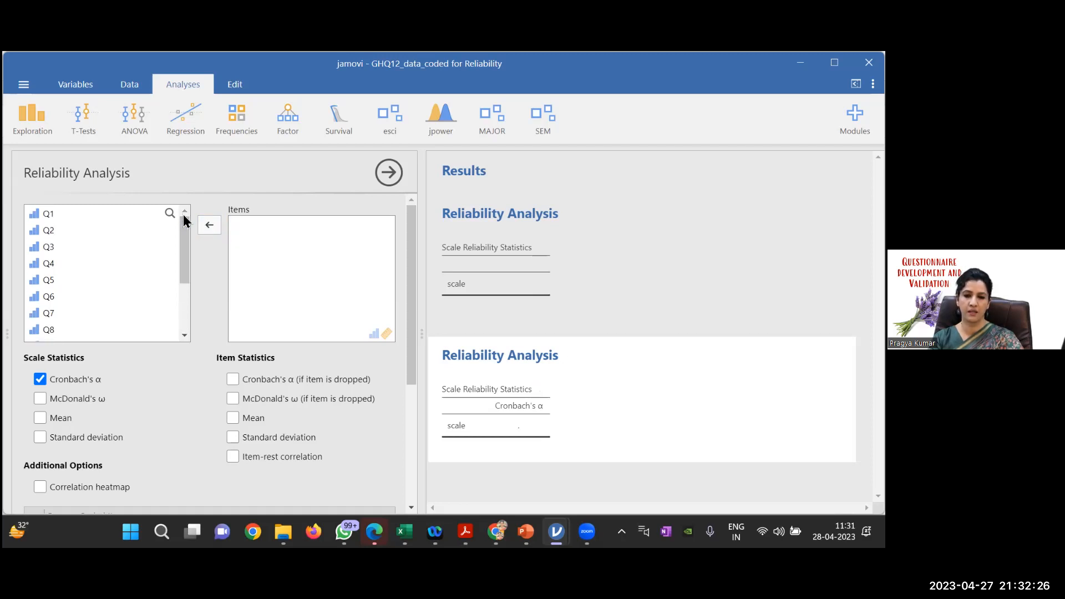
left_click(62, 214)
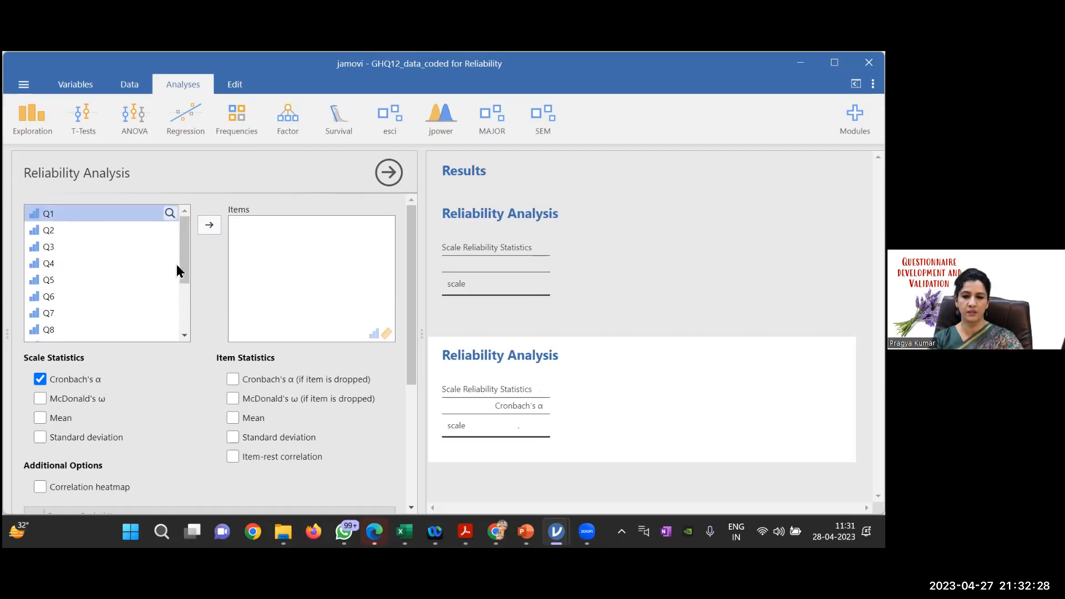
left_click_drag(186, 266, 184, 310)
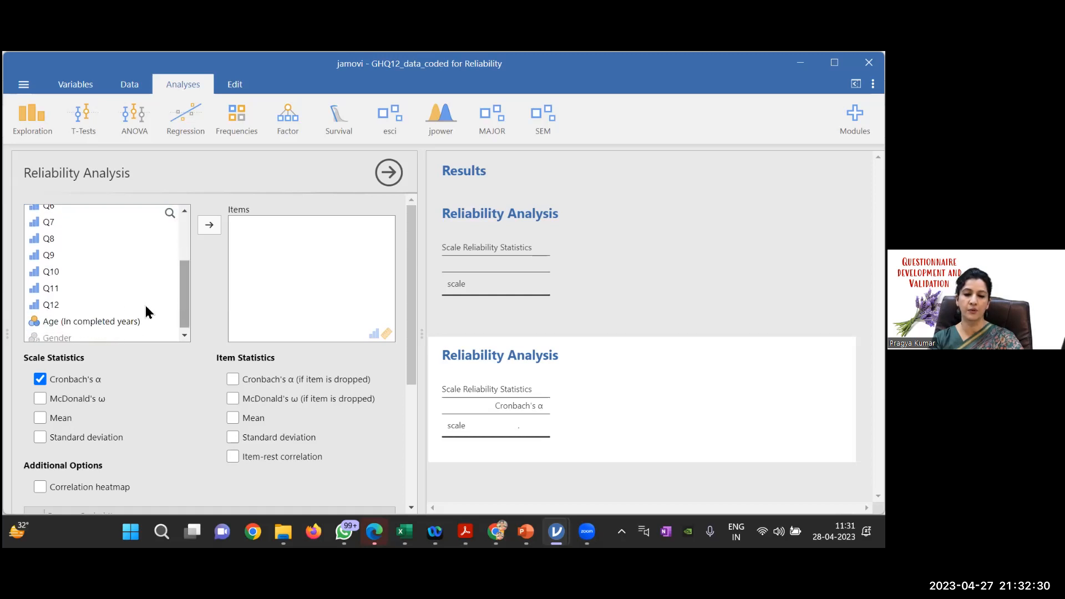
left_click(74, 303, "shift")
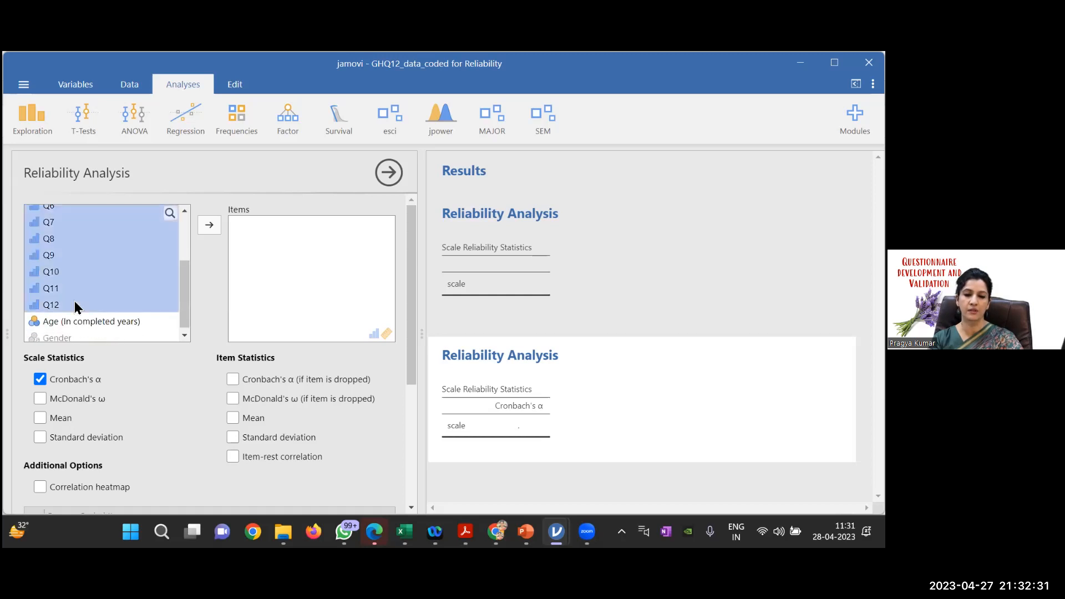
left_click(209, 225)
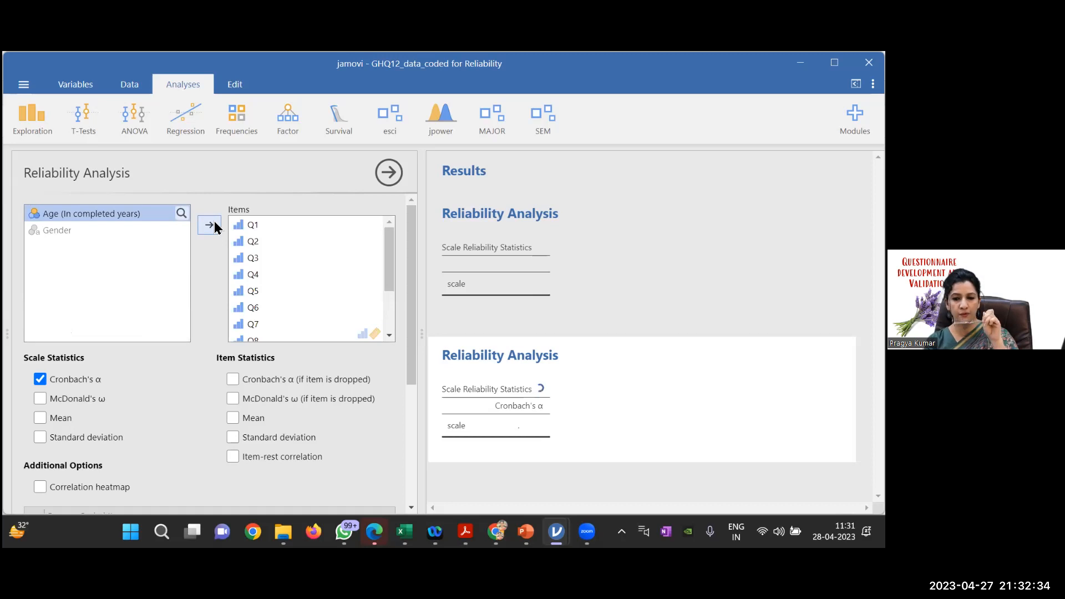
Try adding Age (In completed years) to the reliability items, check its effect on Cronbach's α, and remove it again.
left_click_drag(111, 213, 295, 274)
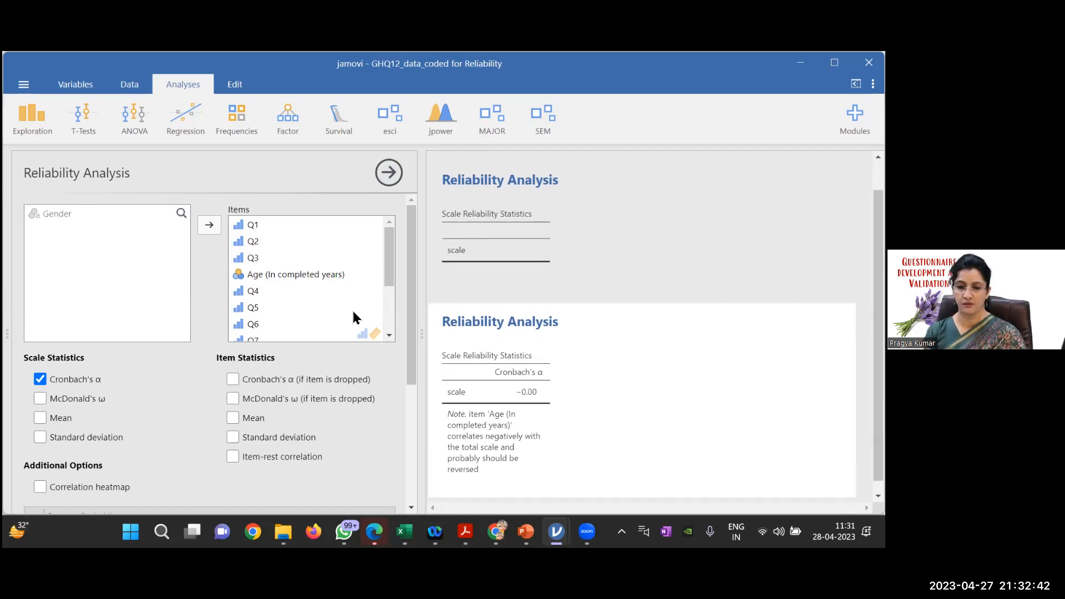
left_click(306, 275)
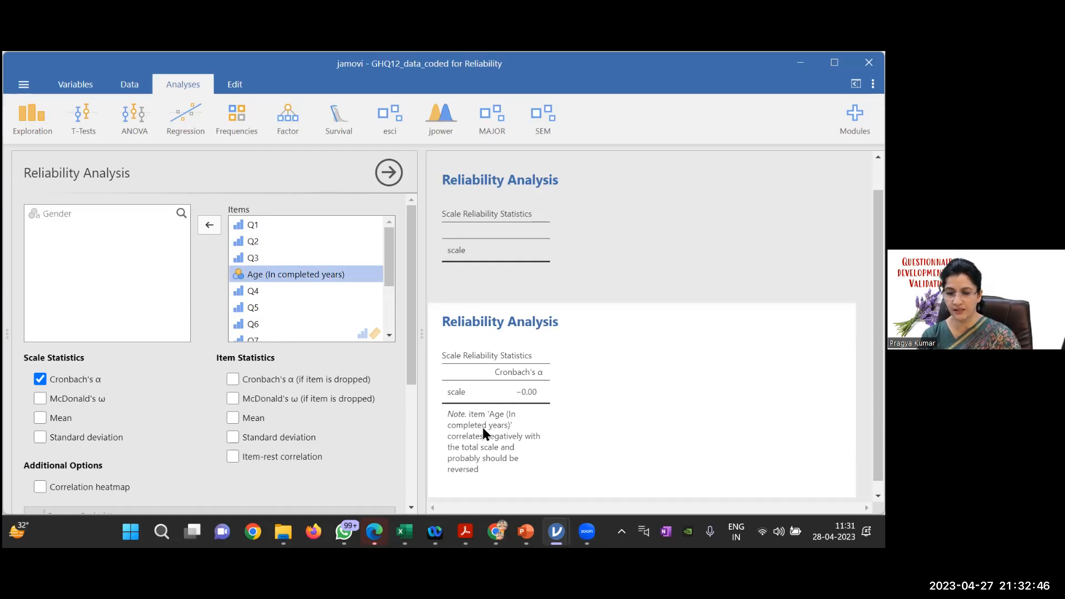
left_click(209, 227)
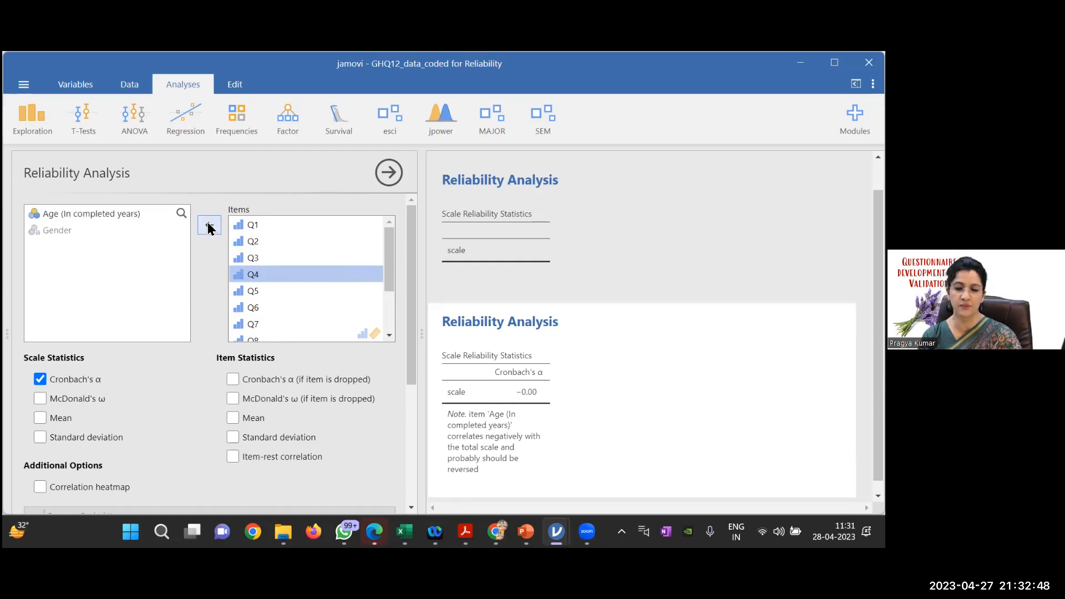
Check the assigned items and add McDonald's ω, the mean and the standard deviation to the scale statistics.
left_click_drag(388, 261, 390, 235)
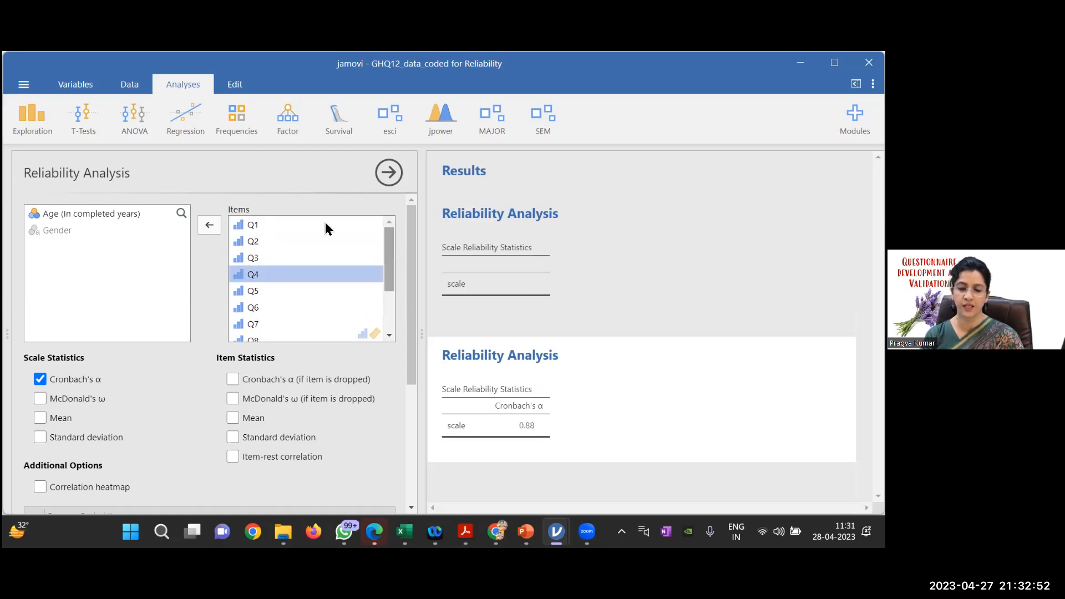
left_click(292, 227)
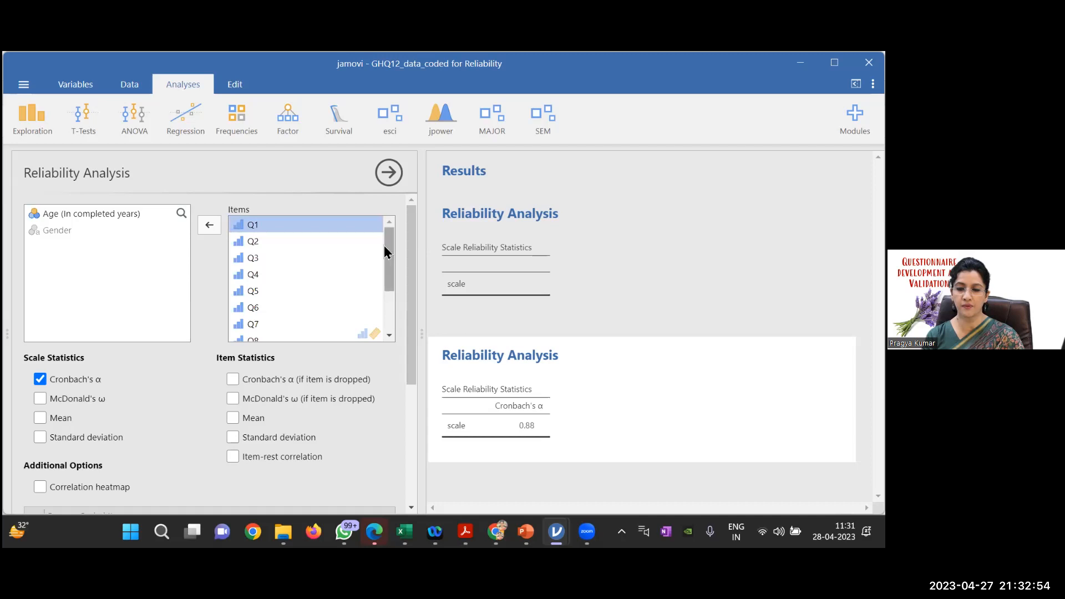
left_click_drag(386, 252, 392, 276)
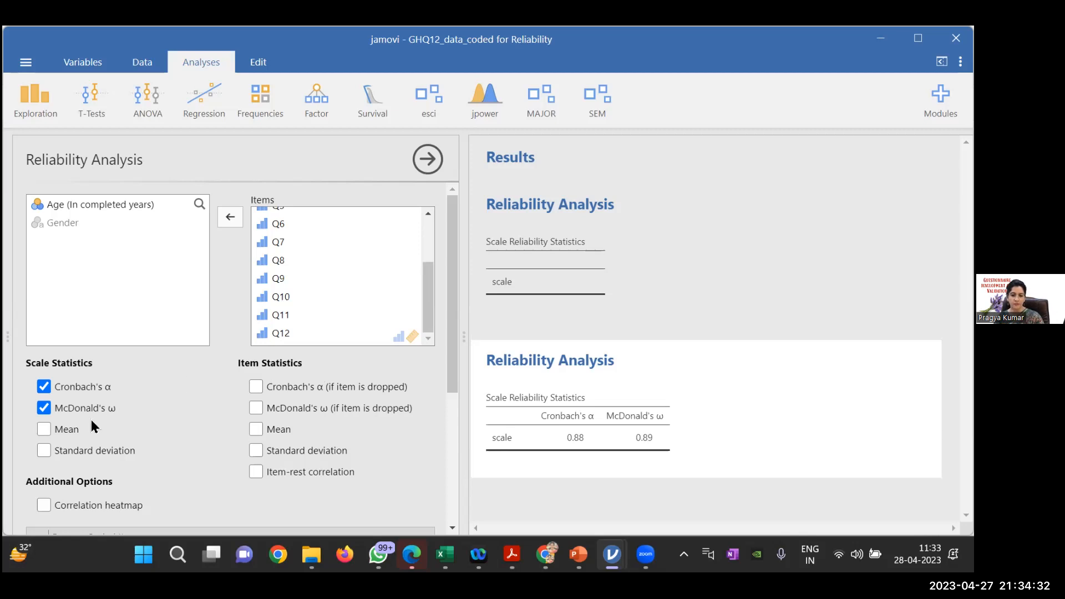
left_click(46, 430)
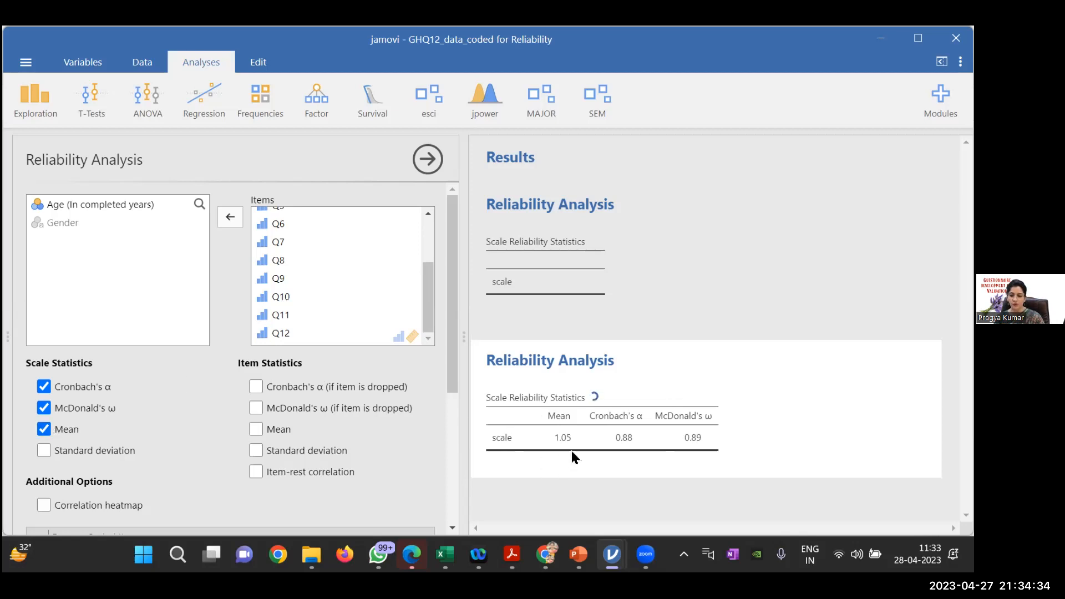
left_click(45, 451)
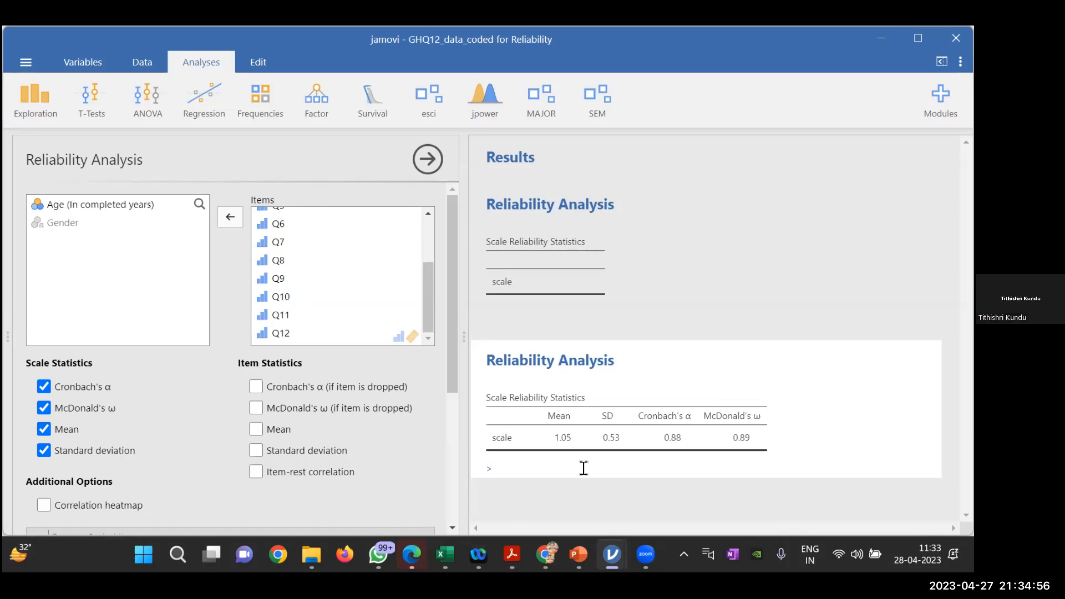
Switch to GHQ_12.pdf in Adobe Acrobat Reader to read the questionnaire's items and response options, and return to the jamovi reliability analysis.
mouse_move(613, 552)
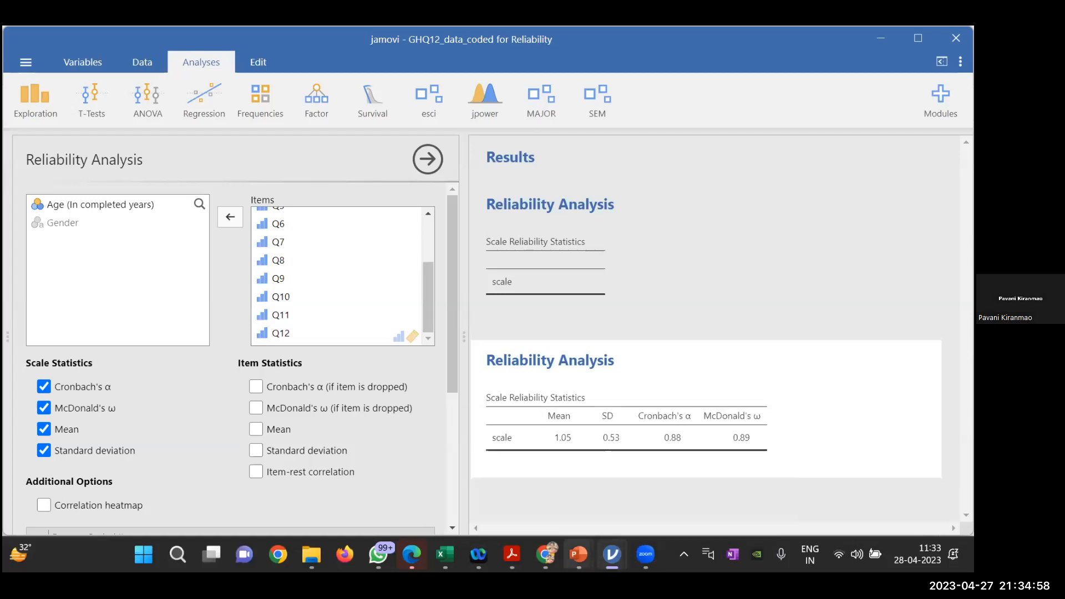
mouse_move(511, 554)
left_click(579, 488)
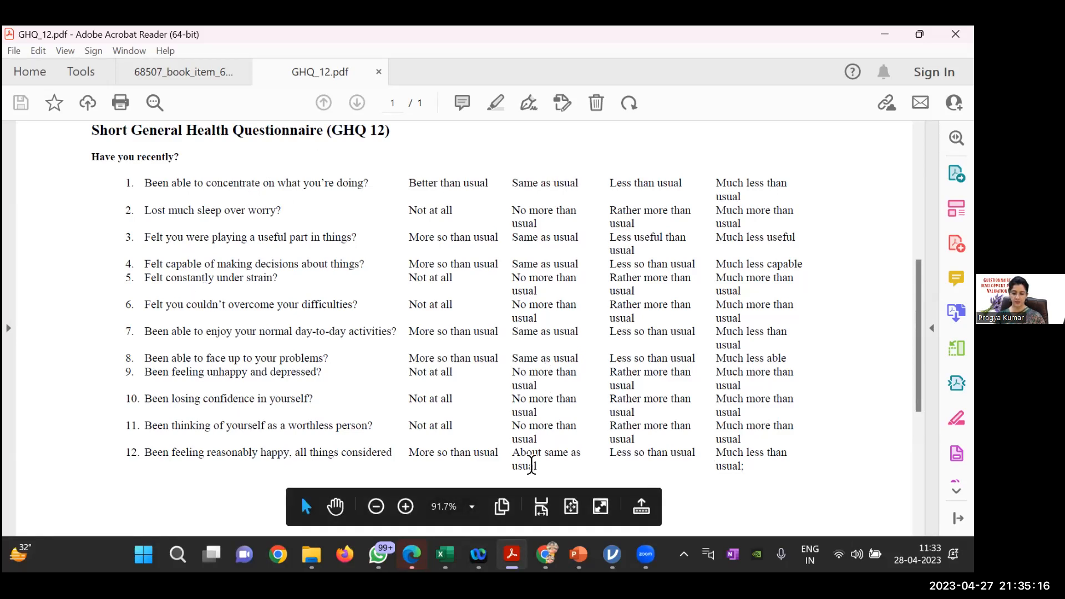
mouse_move(611, 554)
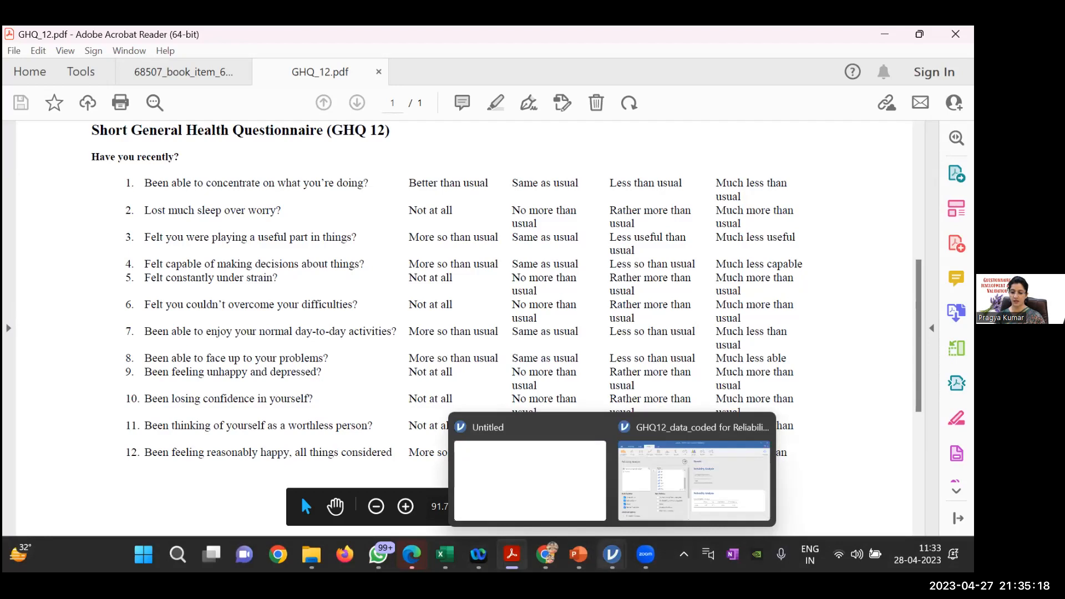
left_click(664, 503)
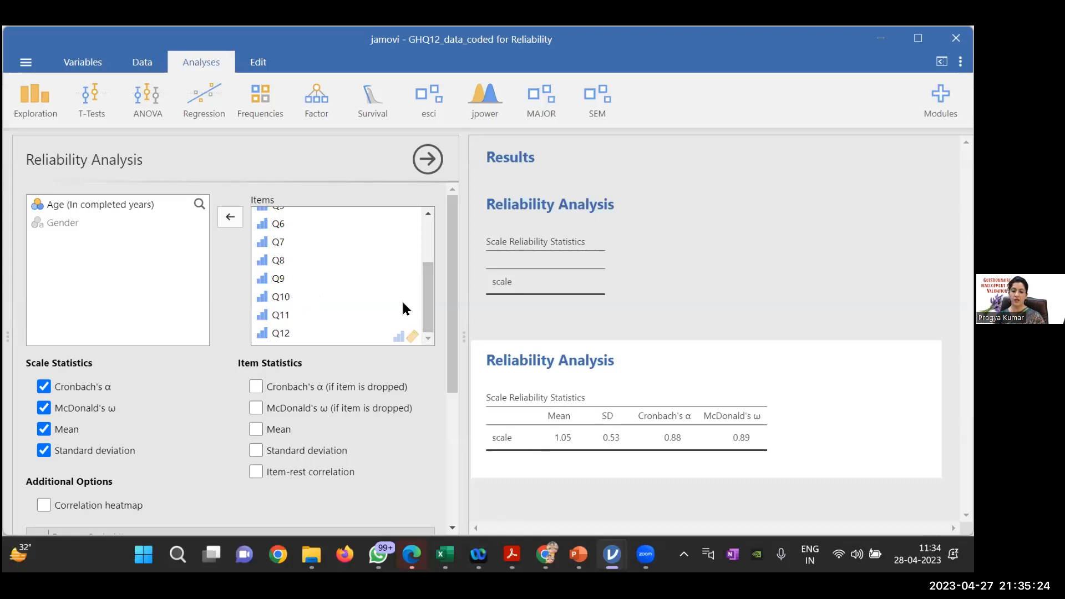
Enable all item statistics: Cronbach's α and McDonald's ω if item is dropped, mean, standard deviation and item-rest correlation.
left_click(255, 387)
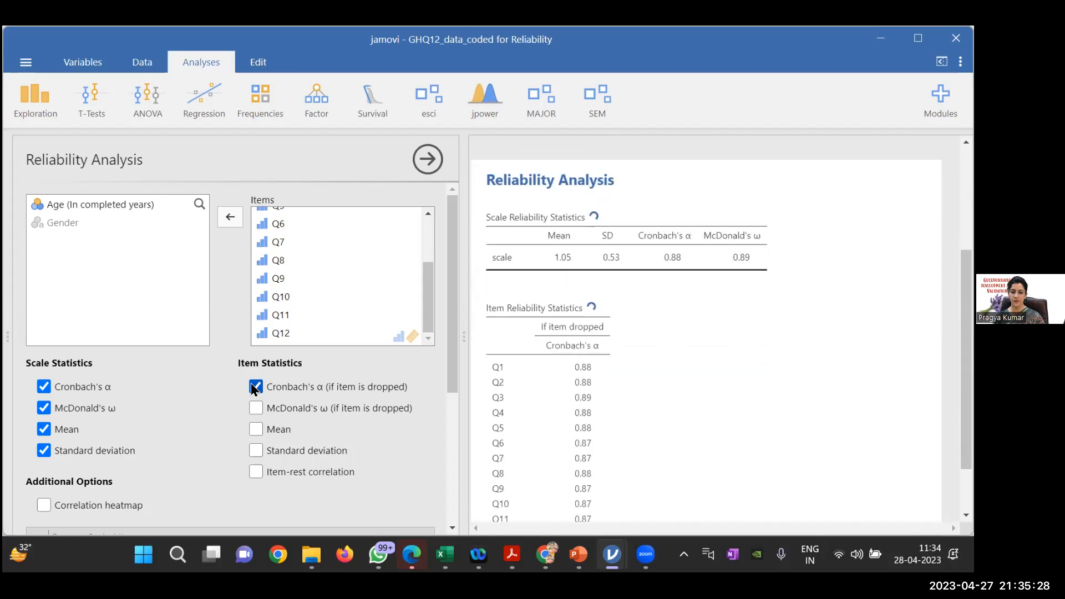
left_click(256, 409)
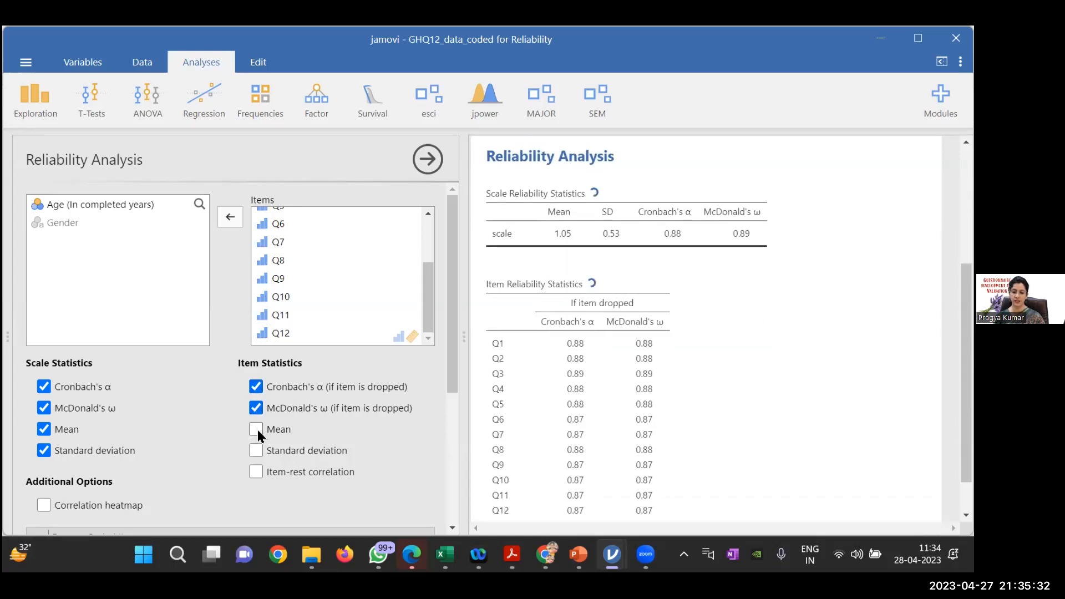
left_click(257, 429)
left_click(257, 450)
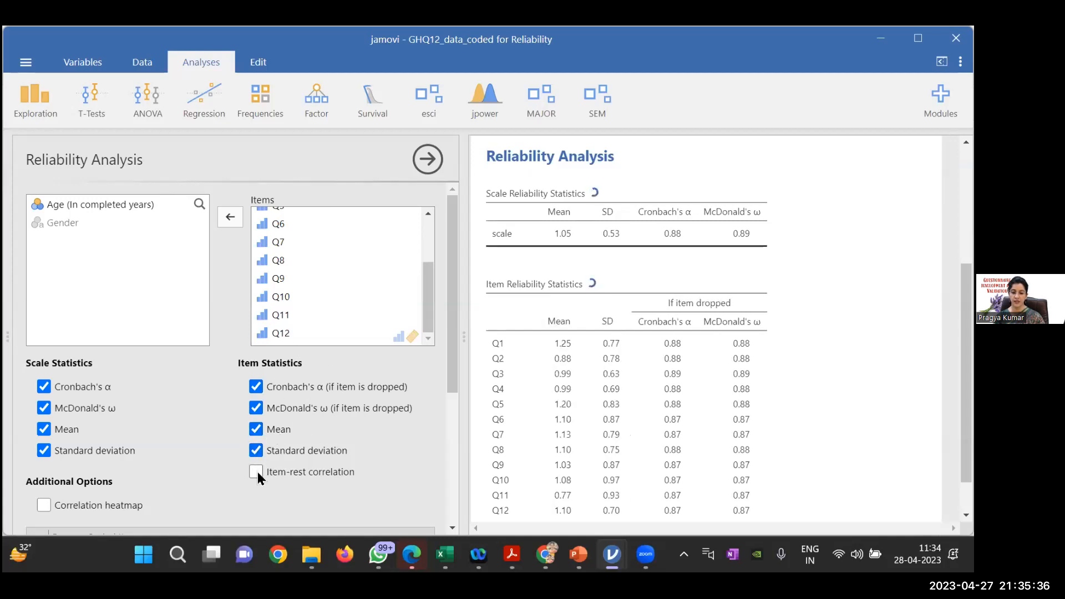
left_click(256, 472)
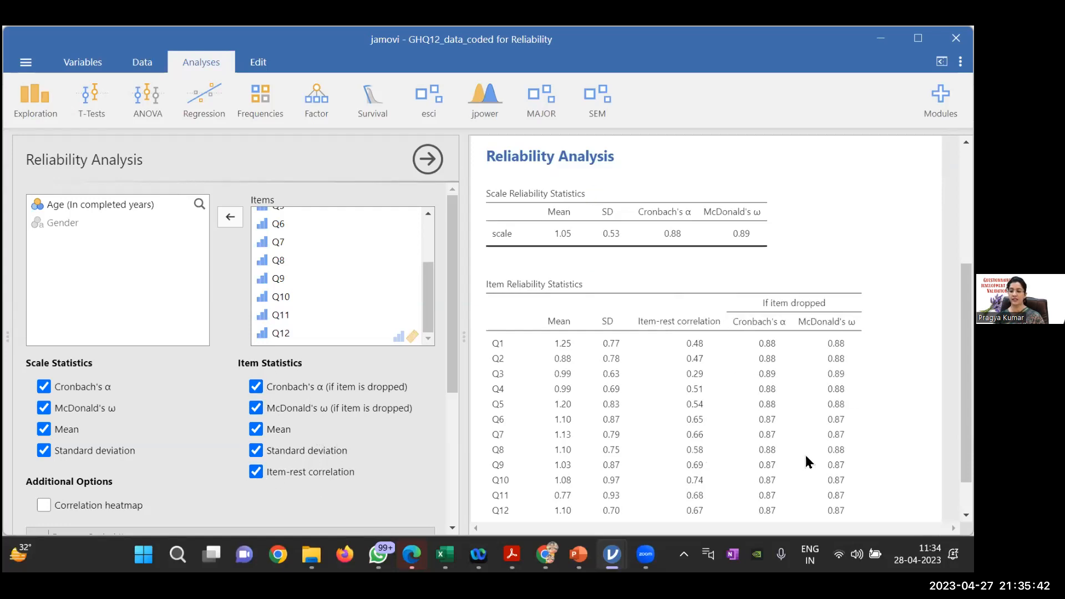
Turn off all five item statistics, leaving only the scale statistics enabled.
left_click(256, 472)
left_click(256, 429)
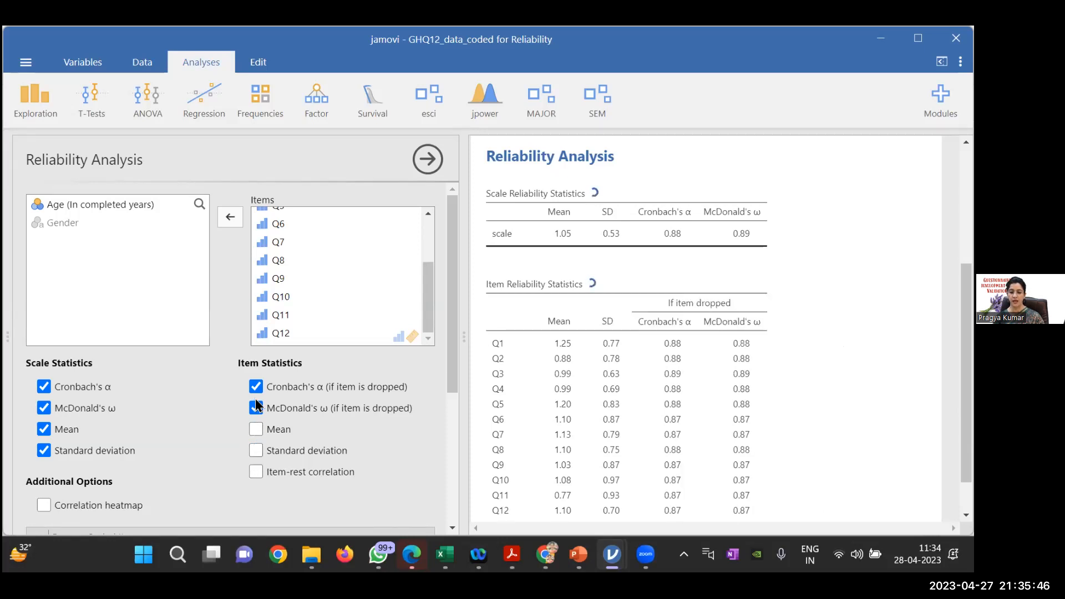
left_click(256, 387)
left_click(256, 408)
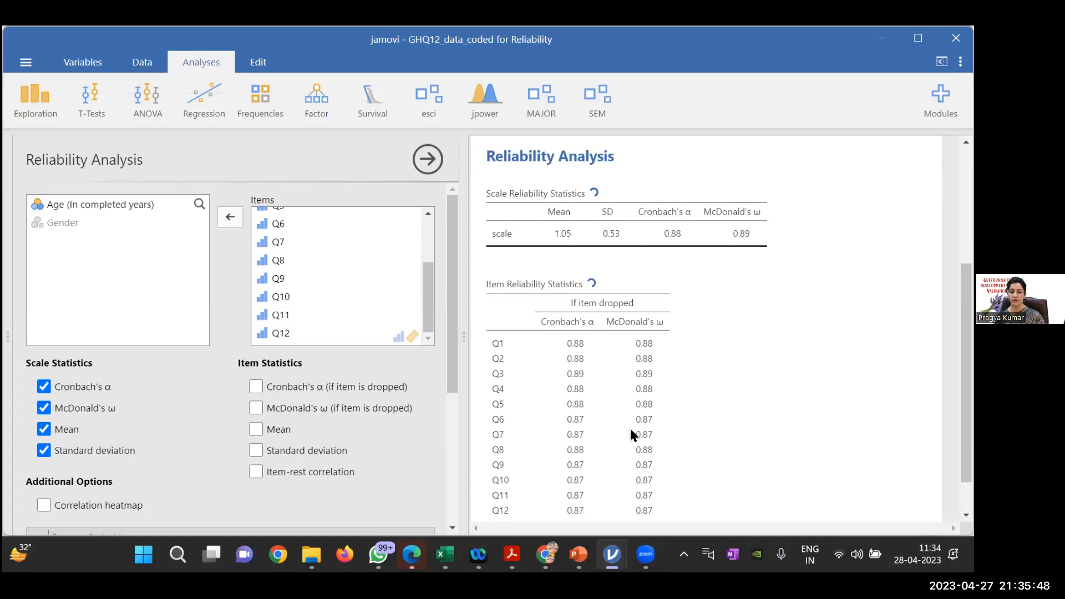
Enable all five item statistics again and mark the "If item dropped" columns of the item reliability table with an annotation box.
left_click(256, 386)
left_click(256, 408)
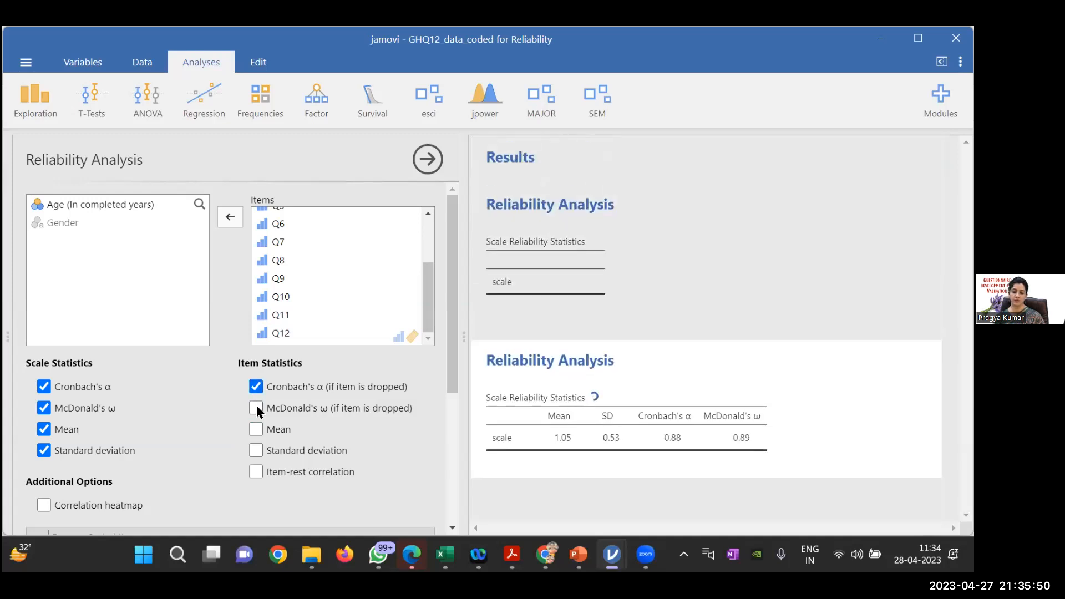
left_click(256, 471)
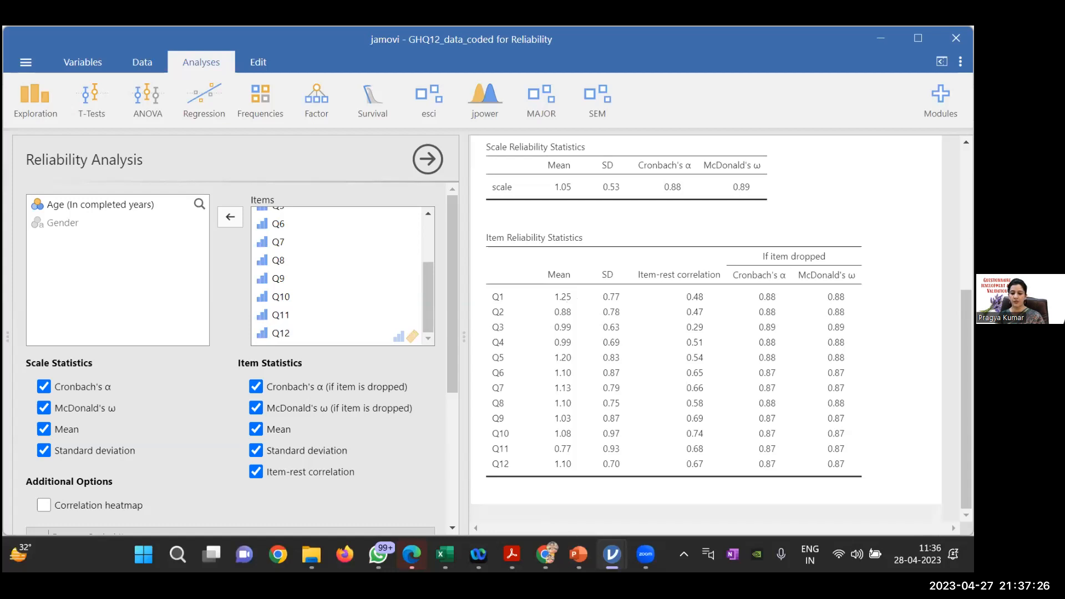
mouse_move(613, 553)
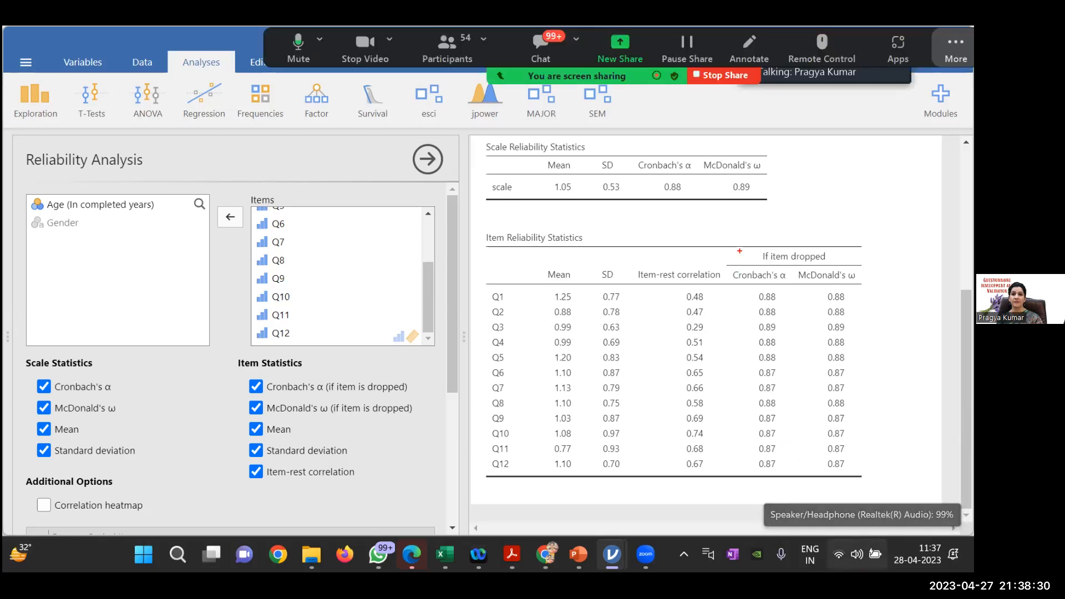
mouse_move(721, 241)
left_mouse_down()
mouse_move(761, 352)
mouse_move(873, 487)
left_mouse_up()
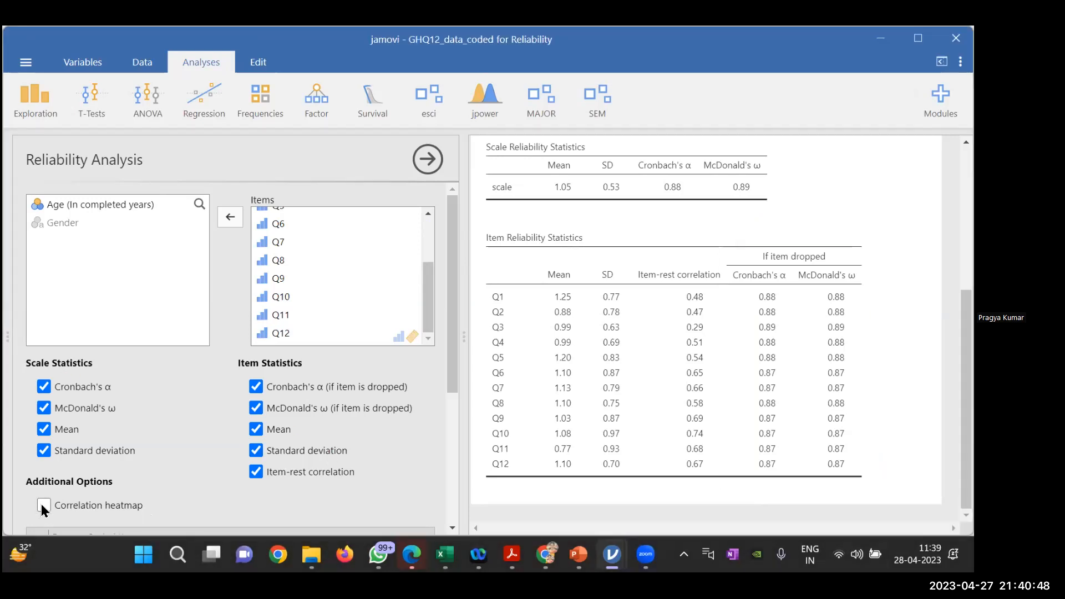
Add the correlation heatmap to the reliability results and view it along with the Reverse Scaled Items options.
left_click(44, 506)
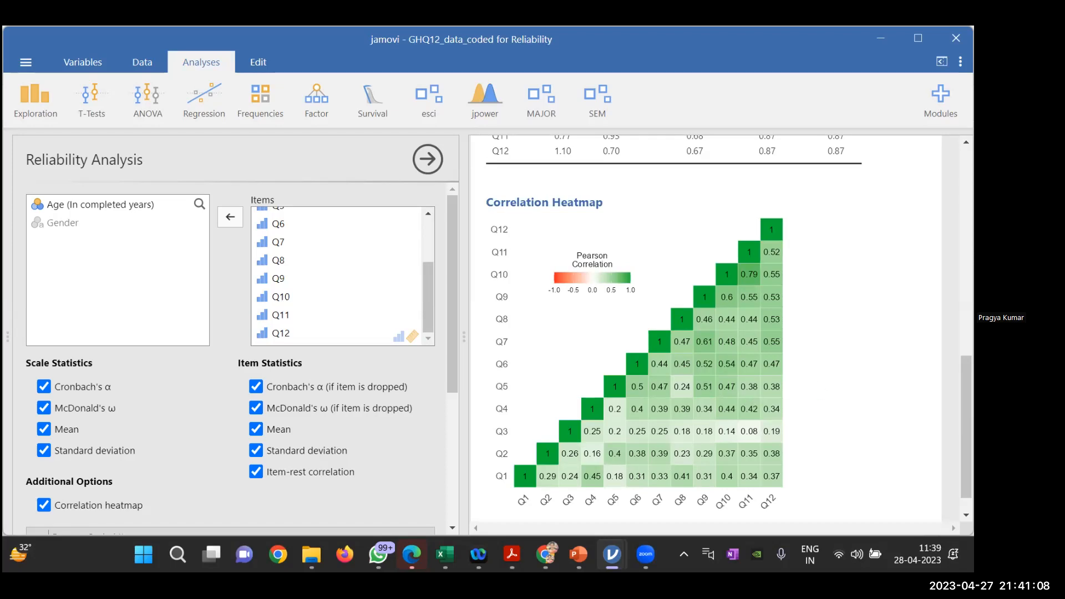
scroll(705, 333, "down", 1)
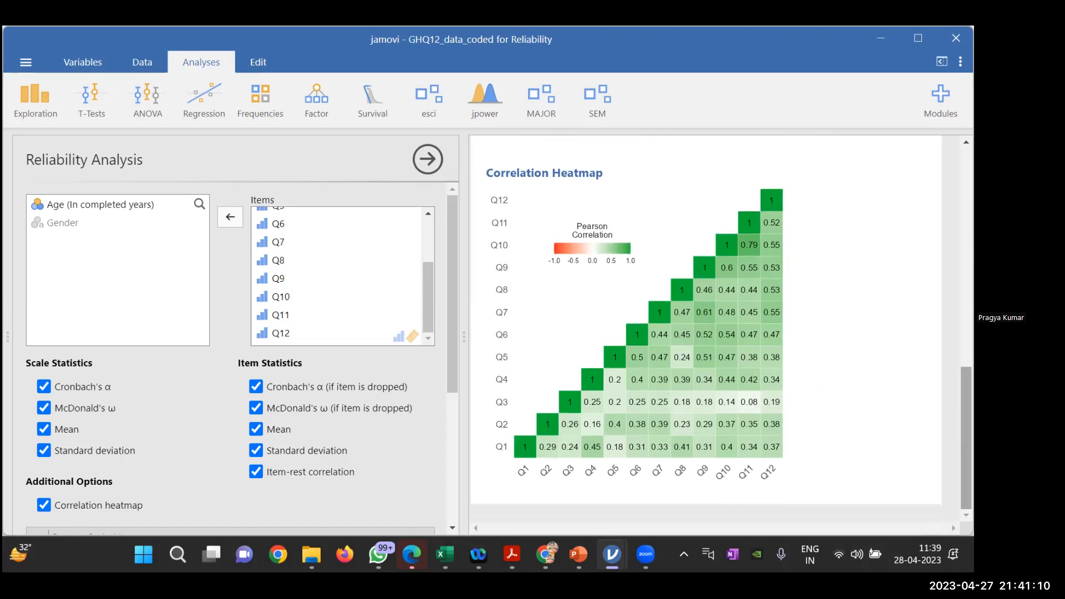
left_click_drag(454, 348, 452, 438)
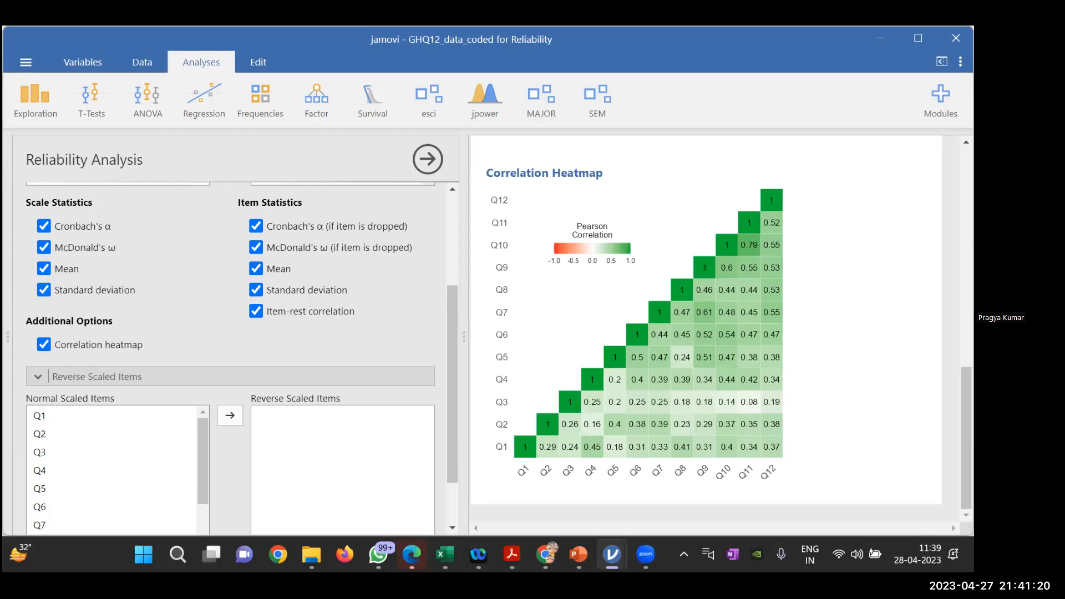
left_click_drag(966, 438, 966, 397)
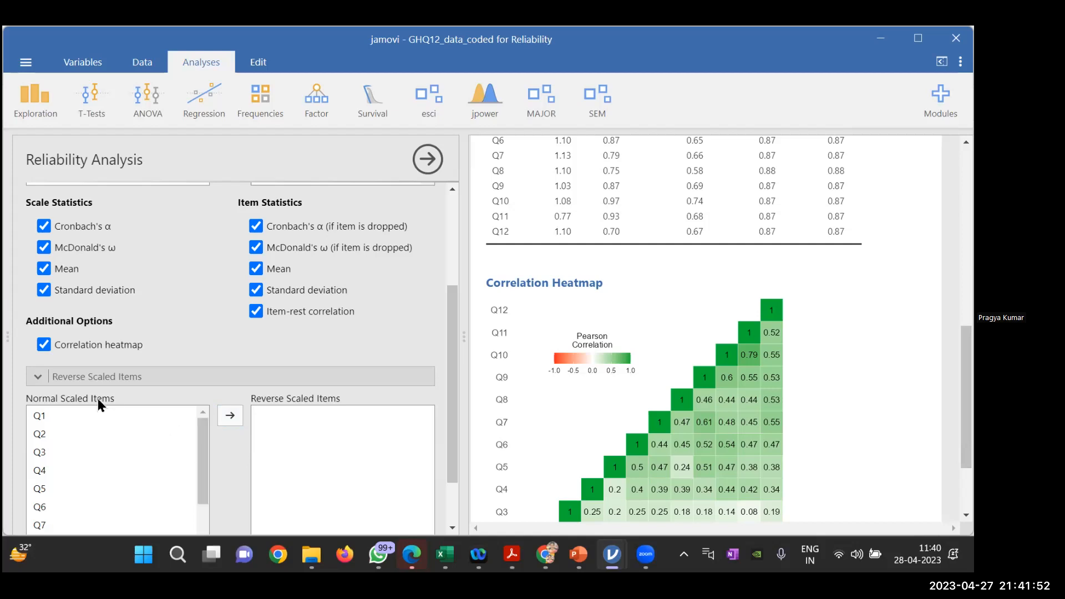
Try Q1 as a reverse scaled item, check its row in the correlation heatmap, and return it to the normal scaled items.
left_click(66, 418)
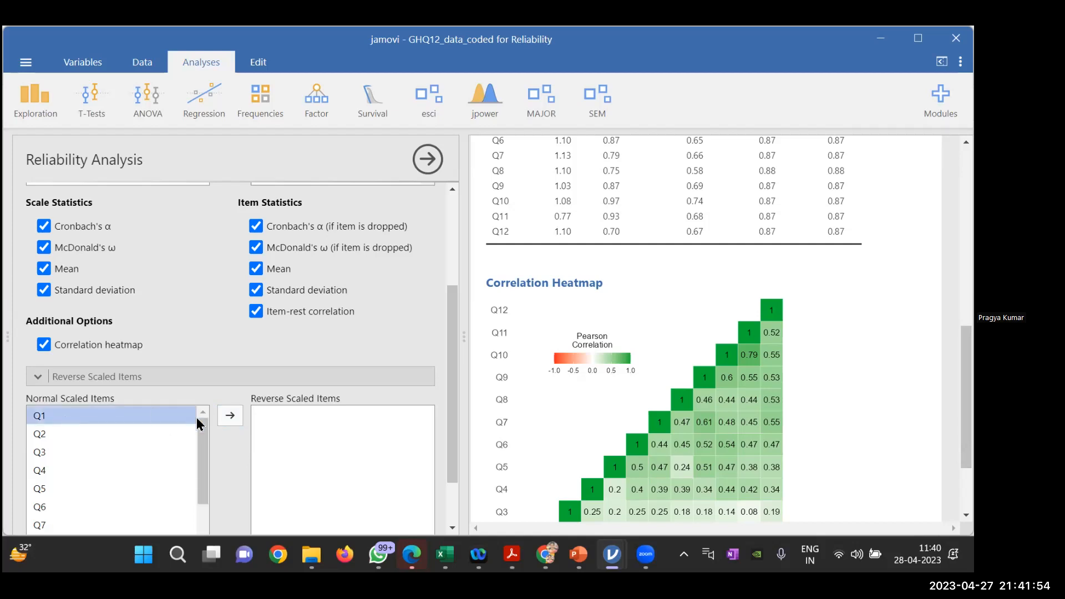
left_click(231, 408)
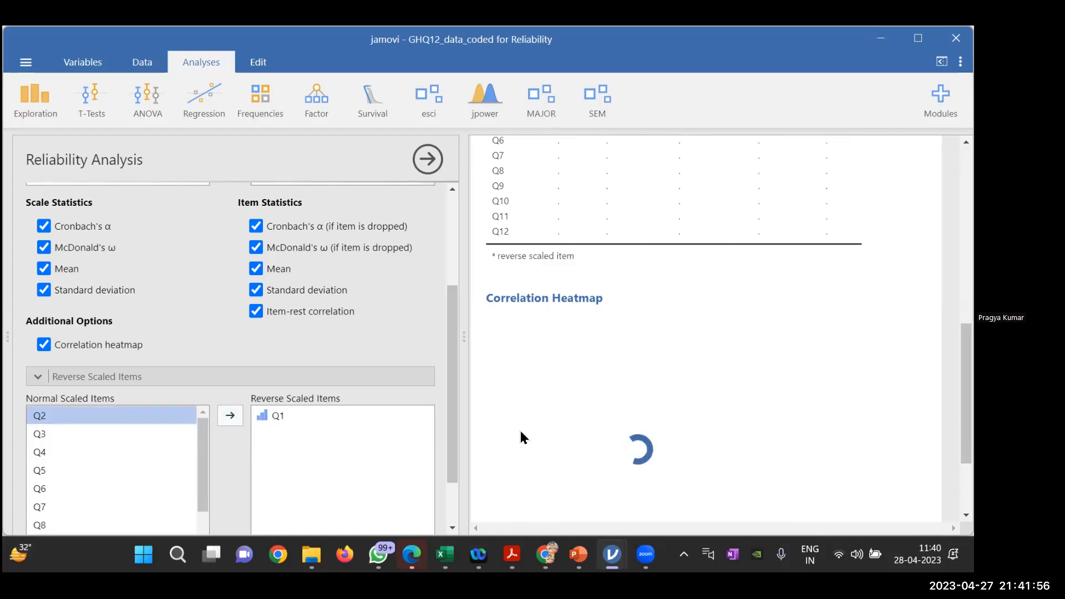
scroll(520, 430, "down", 2)
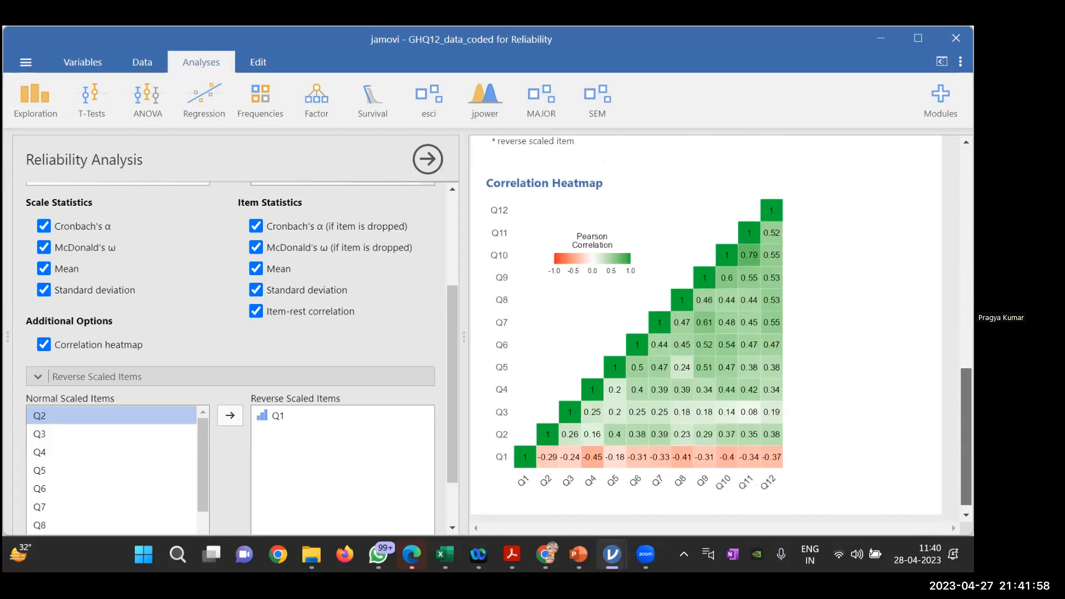
left_click_drag(966, 435, 966, 441)
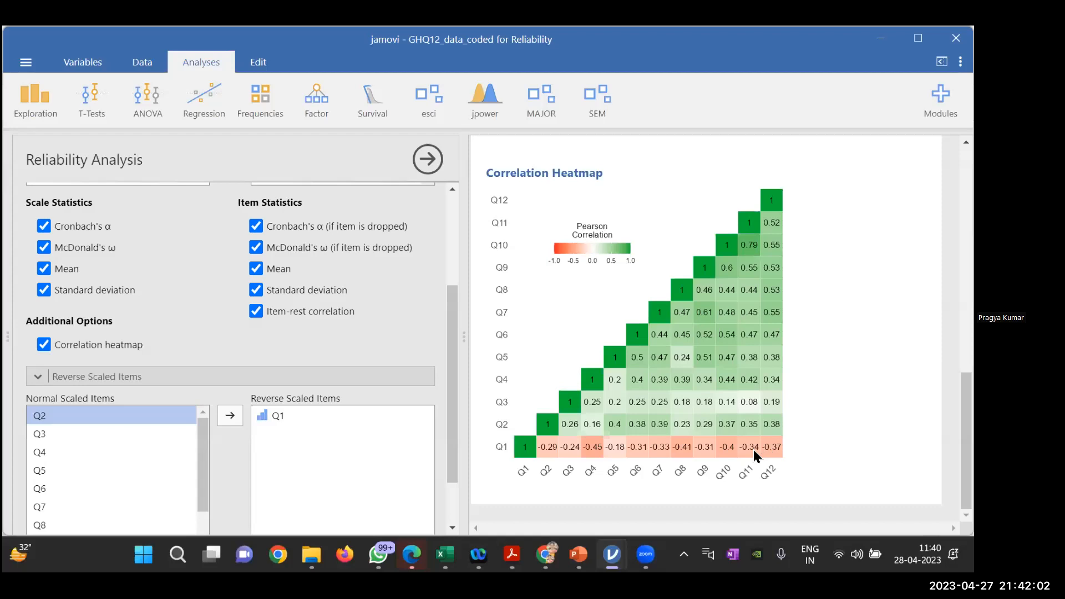
left_click(278, 416)
left_click(230, 416)
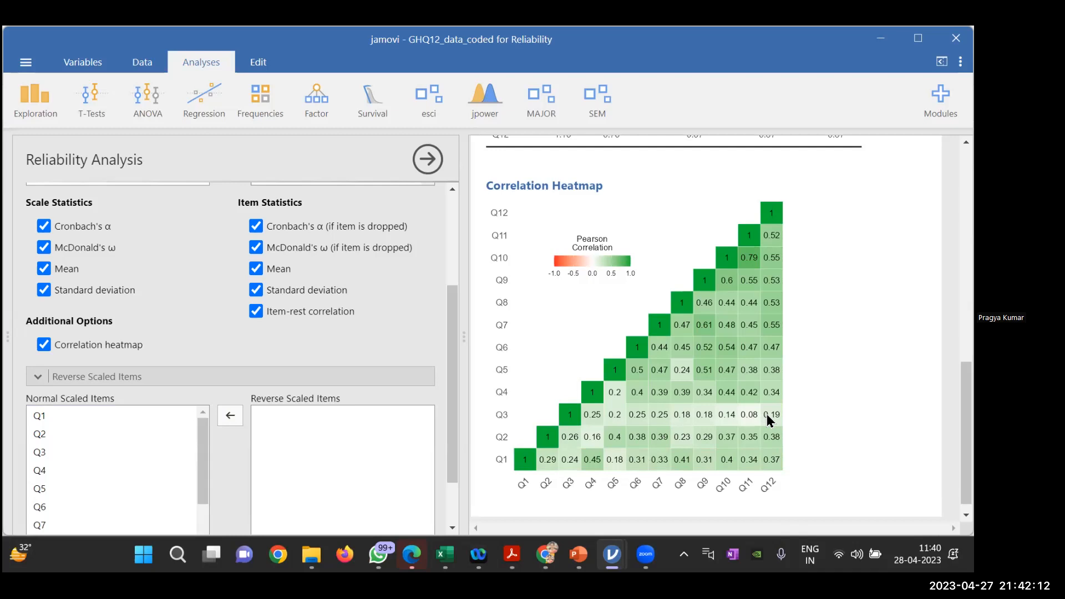
Check which data files are available to open and return to the reliability analysis.
left_click_drag(452, 419, 452, 331)
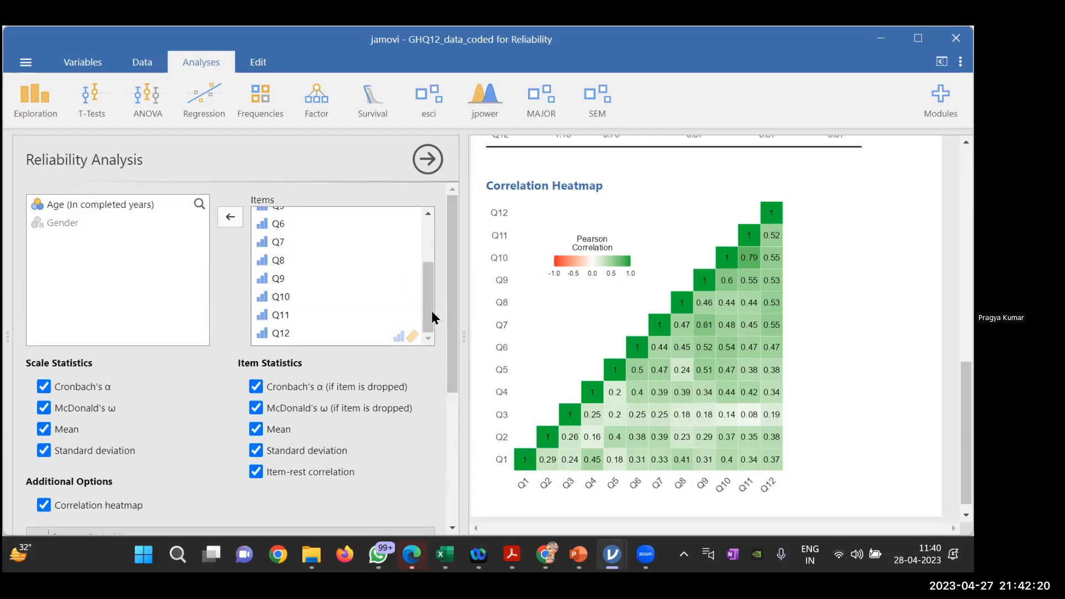
left_click(29, 63)
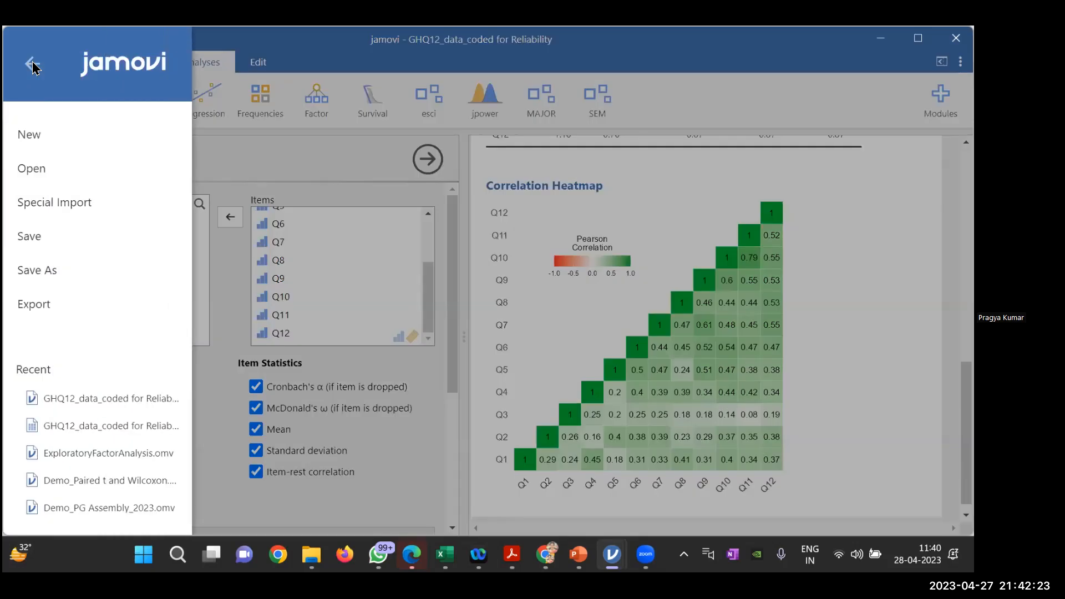
left_click(52, 169)
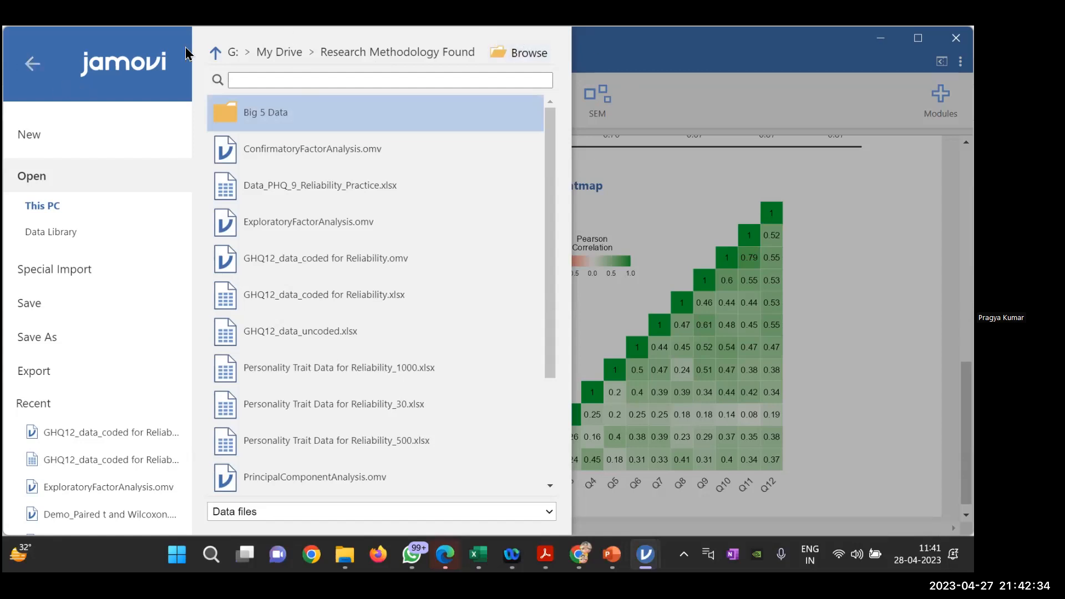
left_click(605, 45)
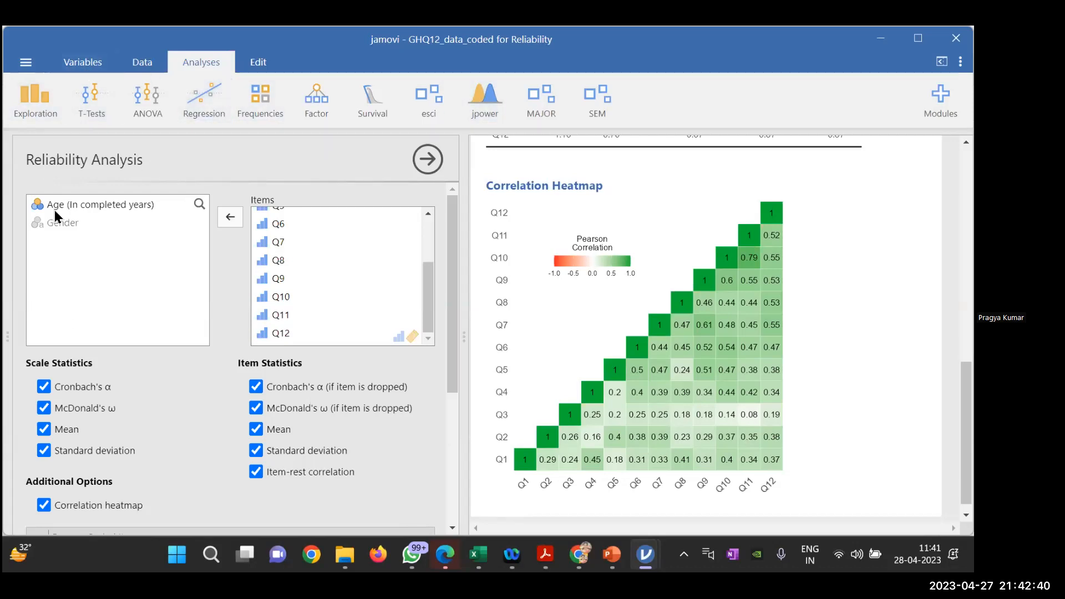
Review the variable list and the coded responses for Q1 to Q12 in the data sheet, and return to the reliability analysis.
left_click(79, 68)
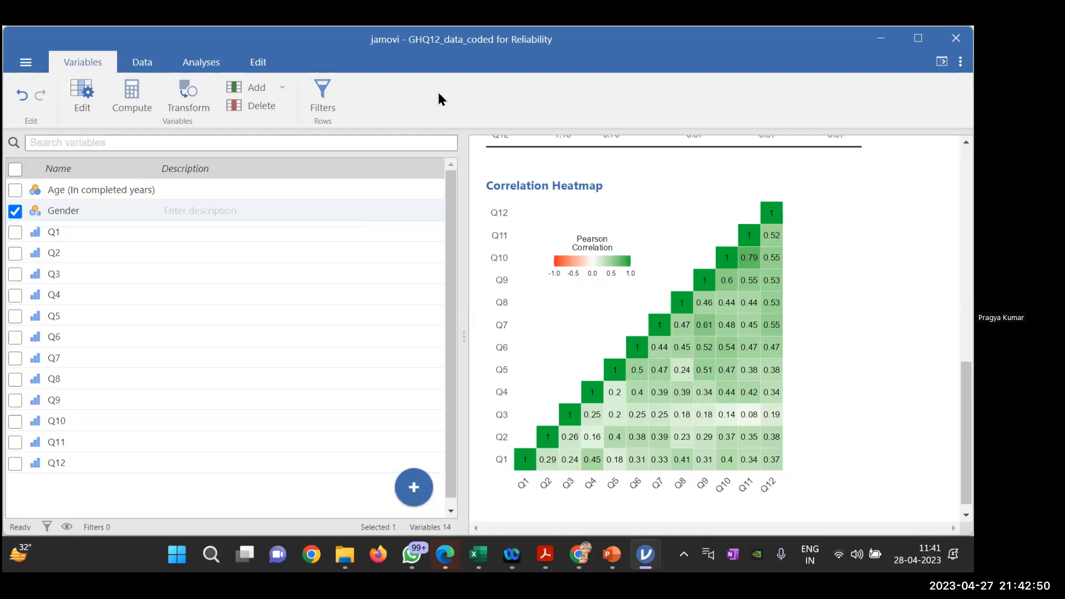
left_click(143, 63)
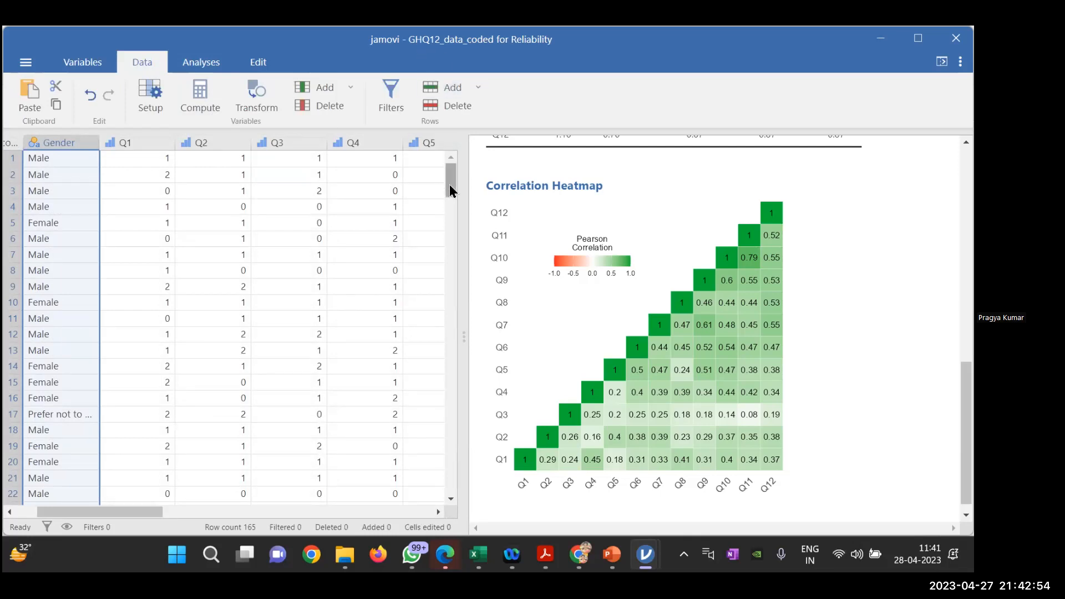
left_click_drag(273, 509, 388, 492)
left_click(316, 166)
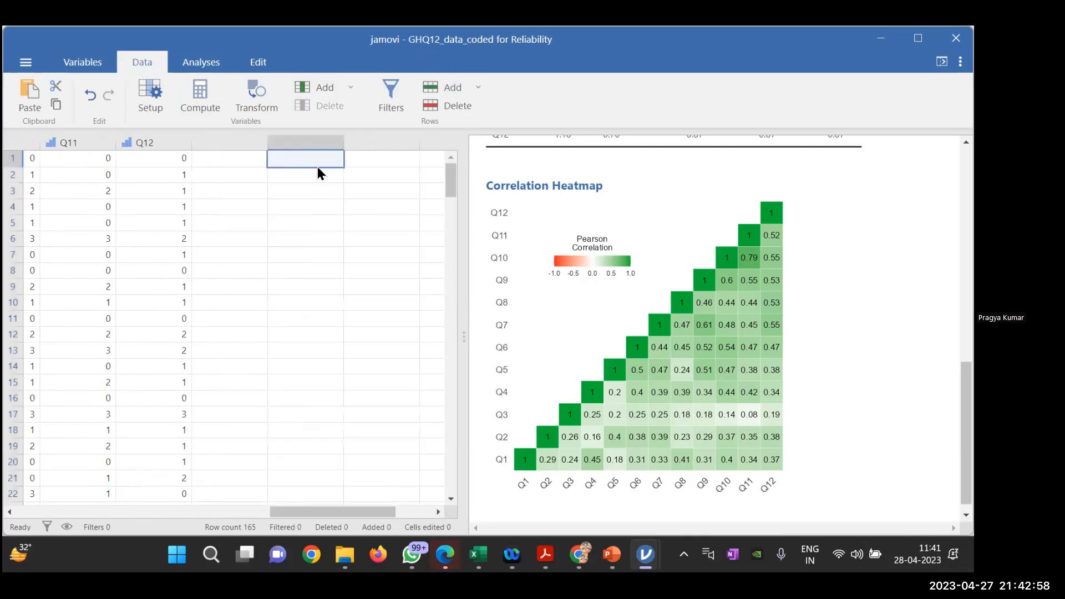
left_click_drag(308, 507, 129, 490)
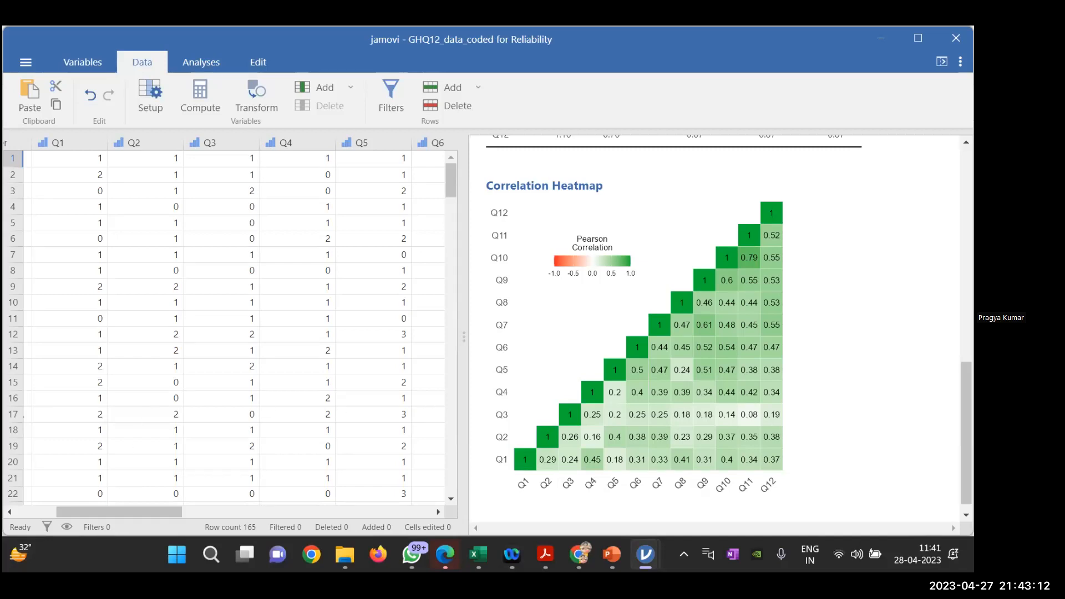
mouse_move(966, 432)
left_mouse_down()
mouse_move(967, 410)
mouse_move(966, 420)
left_mouse_up()
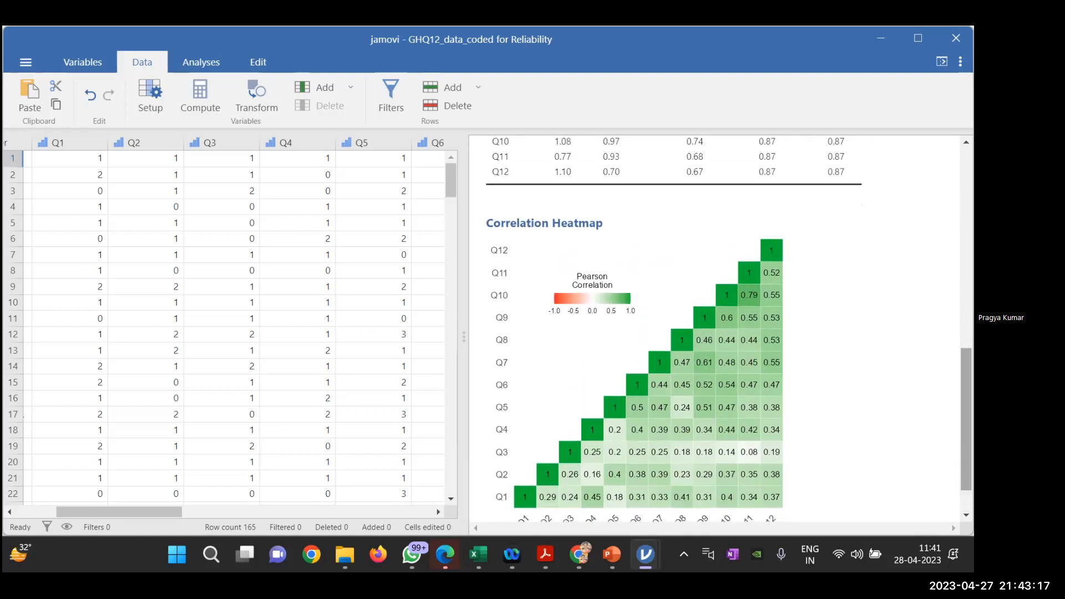
left_click(752, 387)
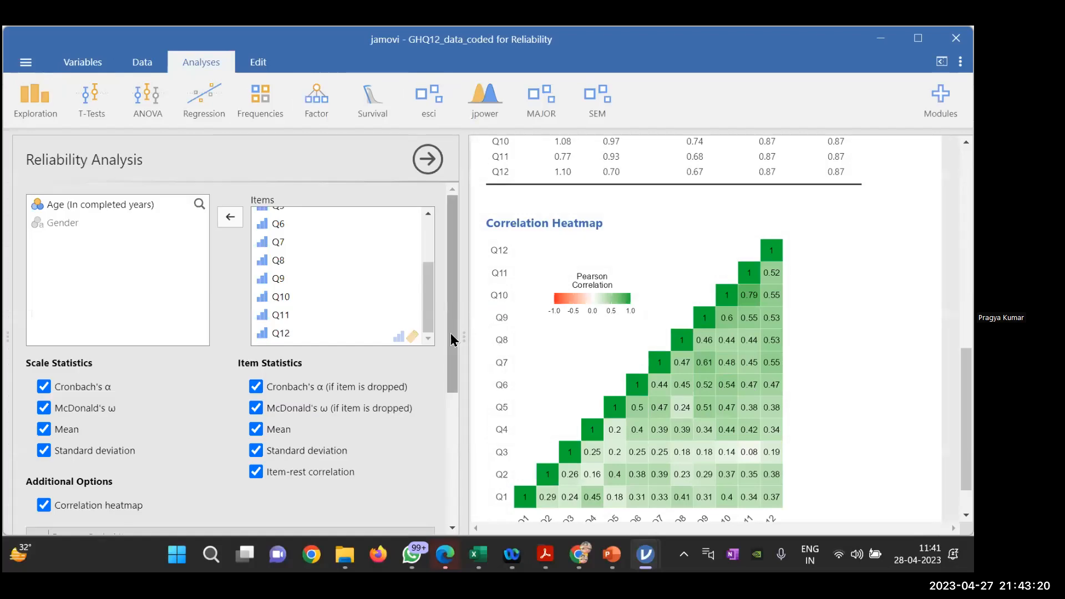
Move Q1 from the normal scaled items to the reverse scaled items.
left_click_drag(454, 340, 454, 455)
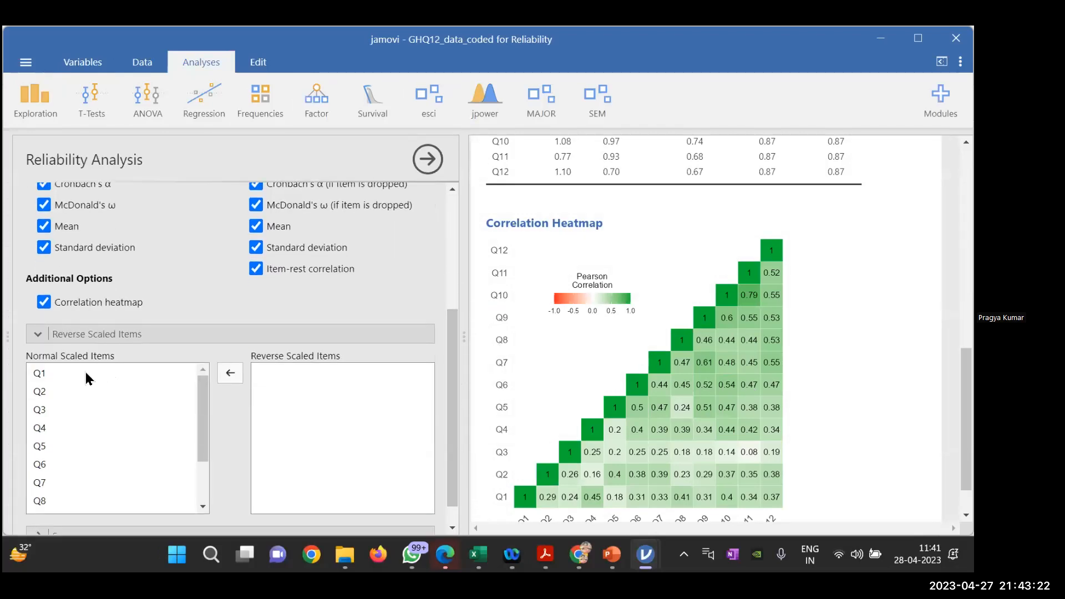
left_click(77, 373)
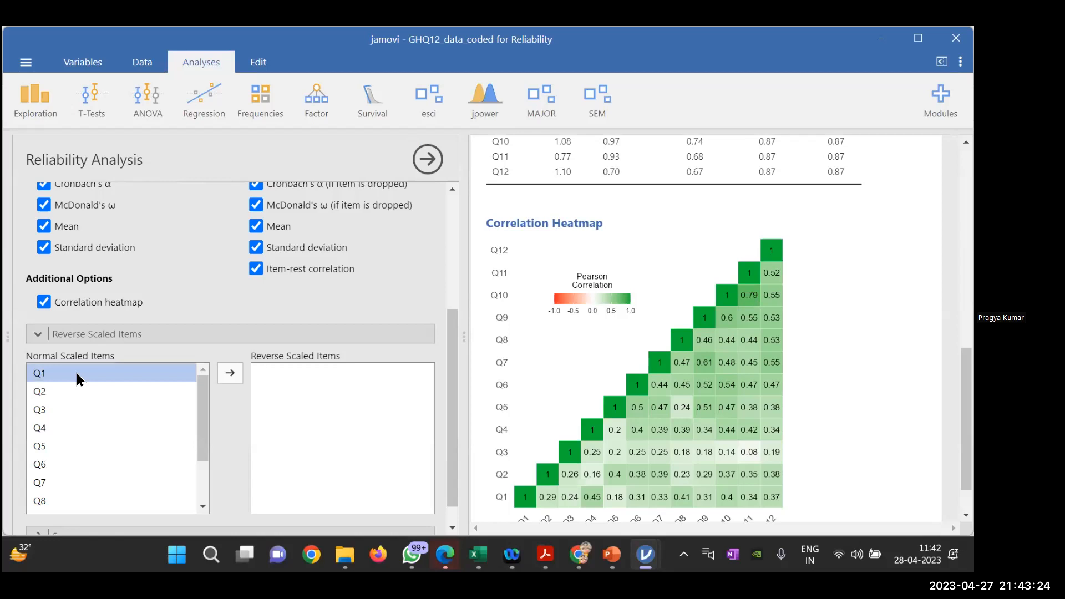
left_click(231, 367)
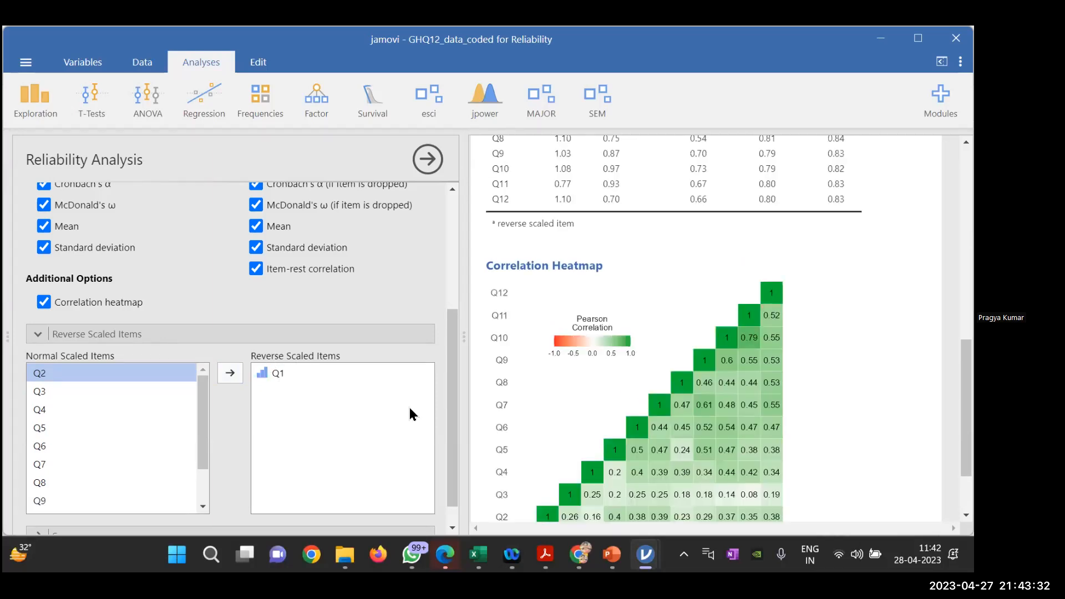
Switch to GHQ_12.pdf in Adobe Acrobat Reader to check the item wording and response options, and return to the jamovi analysis.
mouse_move(545, 554)
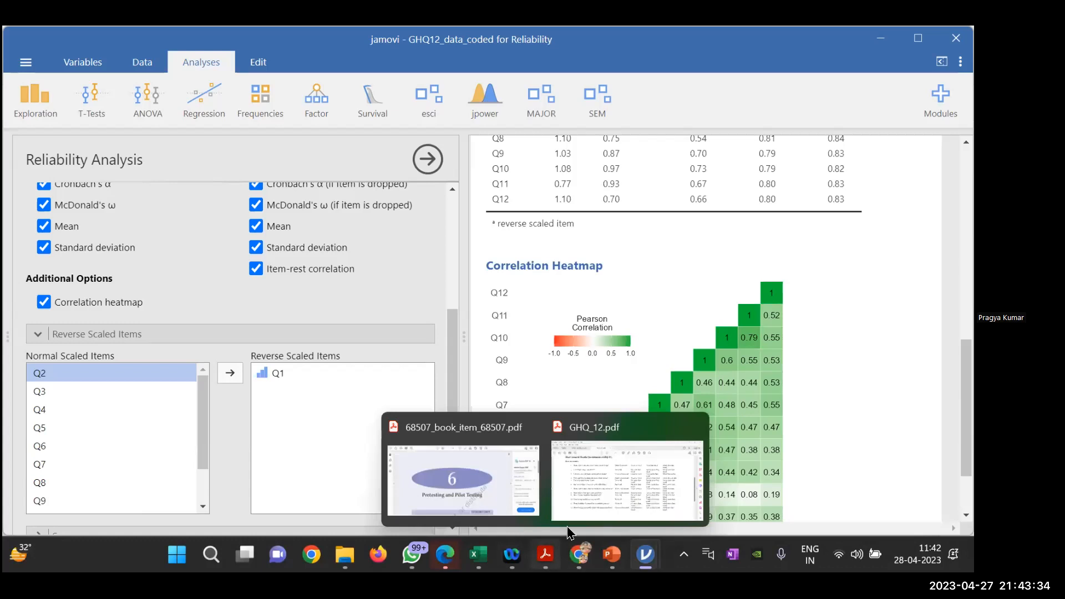
left_click(581, 488)
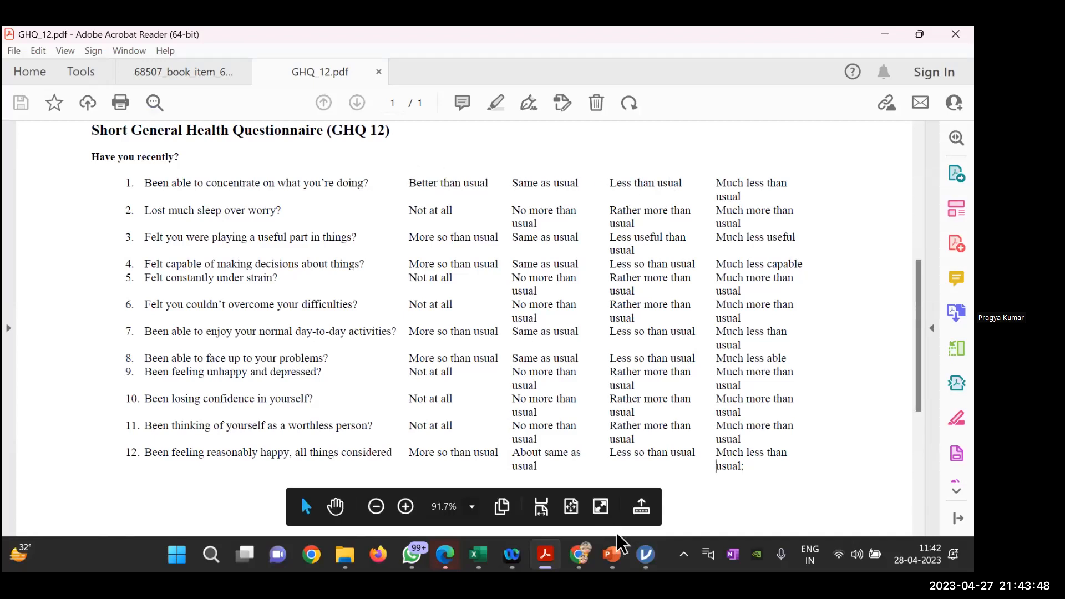
mouse_move(613, 555)
mouse_move(645, 554)
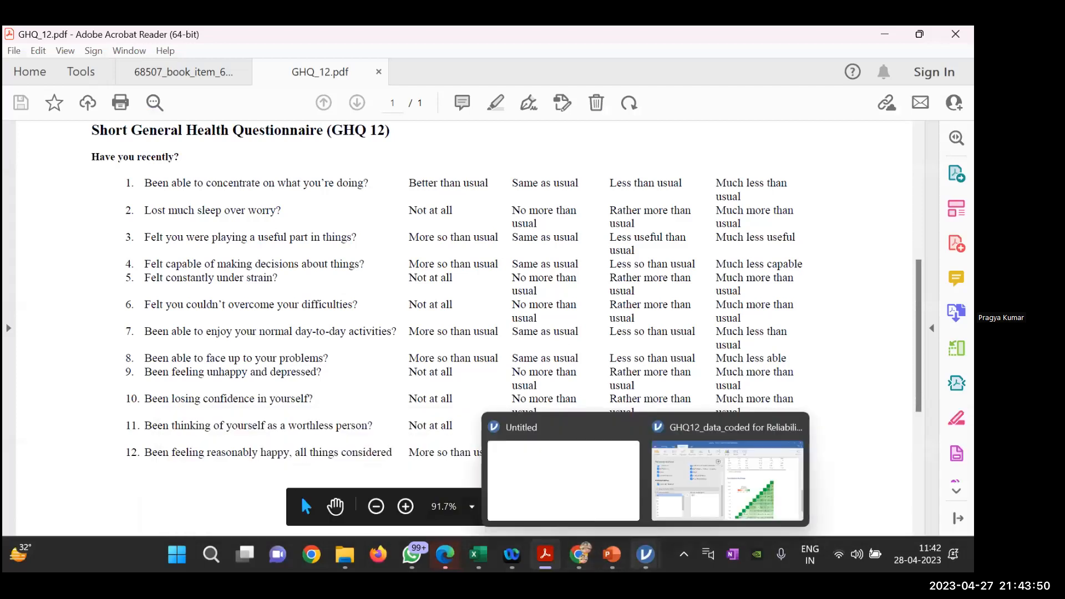
left_click(725, 497)
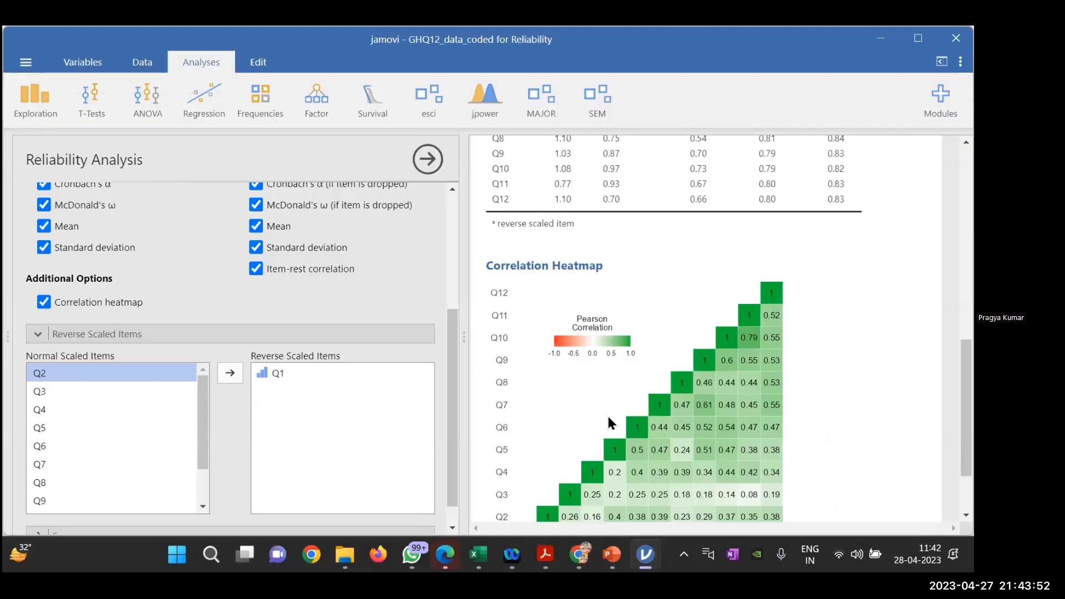
Examine Q1's correlations in the heatmap and move Q1 back to the normal scaled items.
scroll(854, 437, "down", 2)
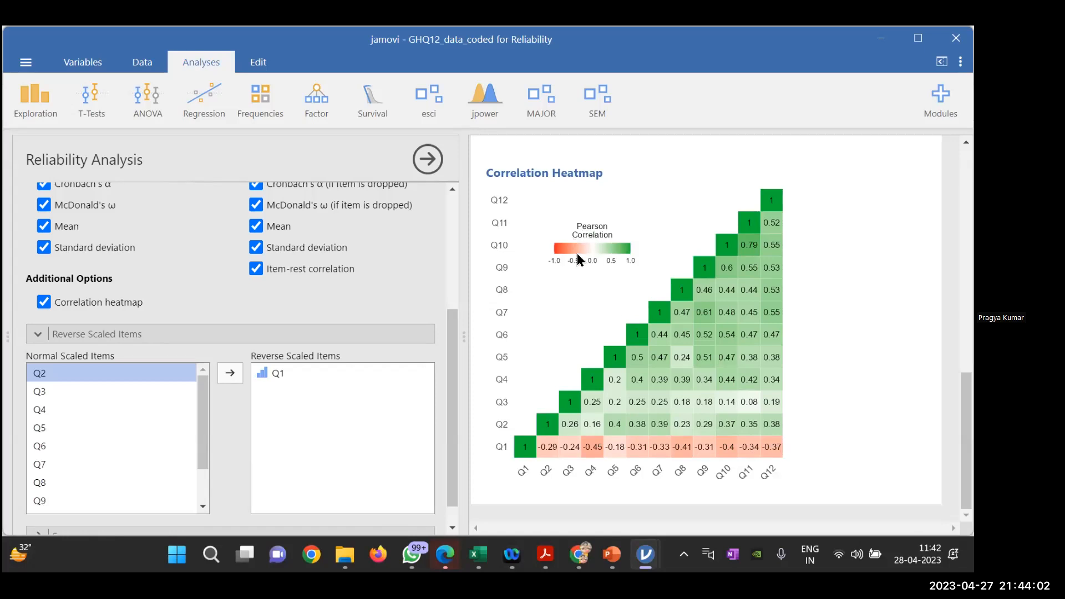
left_click(277, 374)
left_click(229, 373)
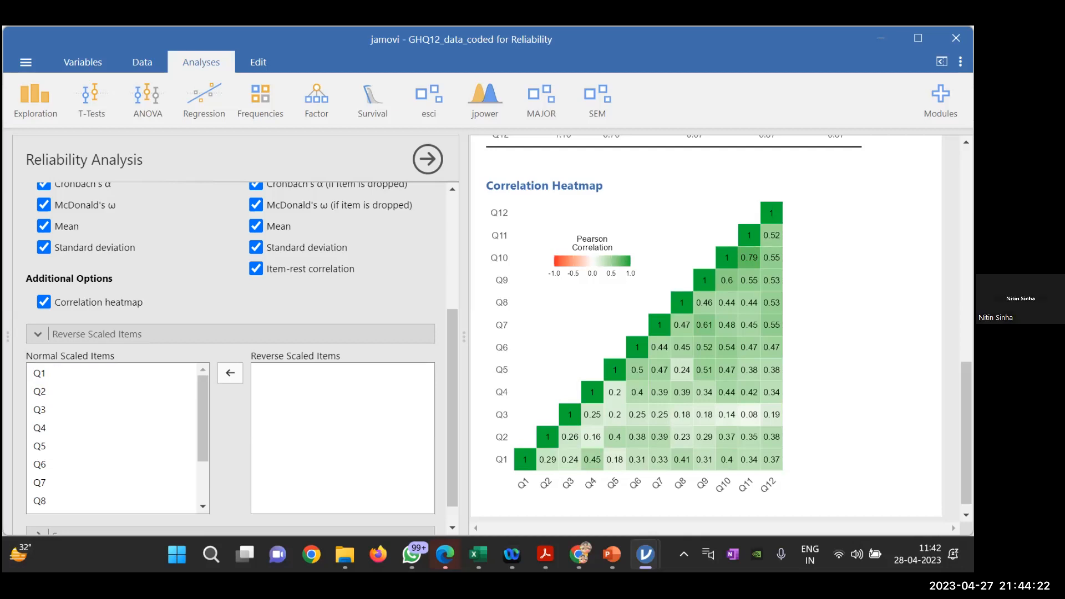
scroll(704, 327, "up", 2)
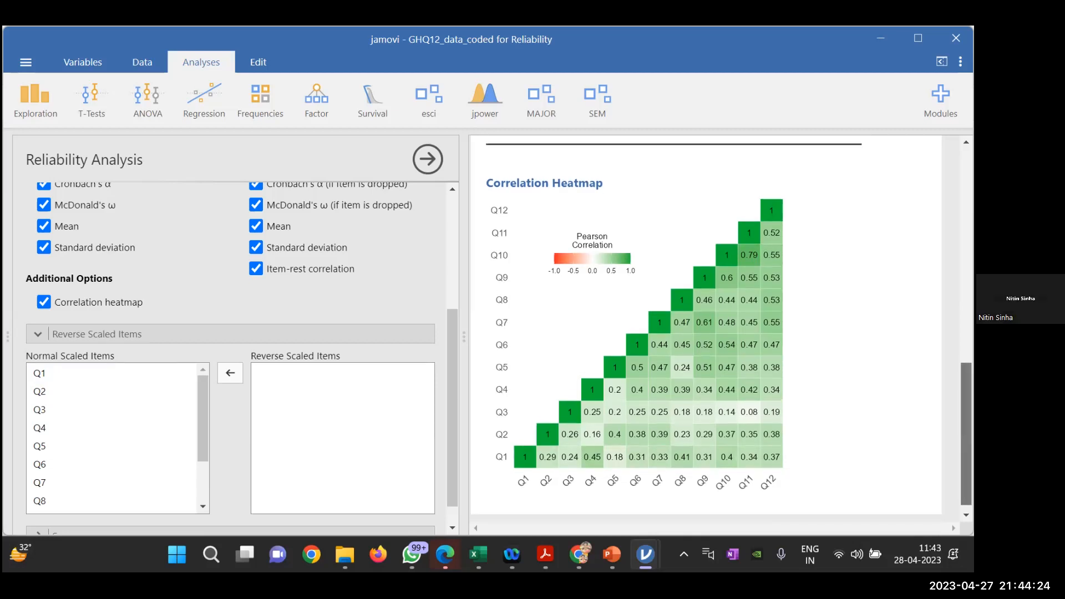
scroll(704, 327, "up", 3)
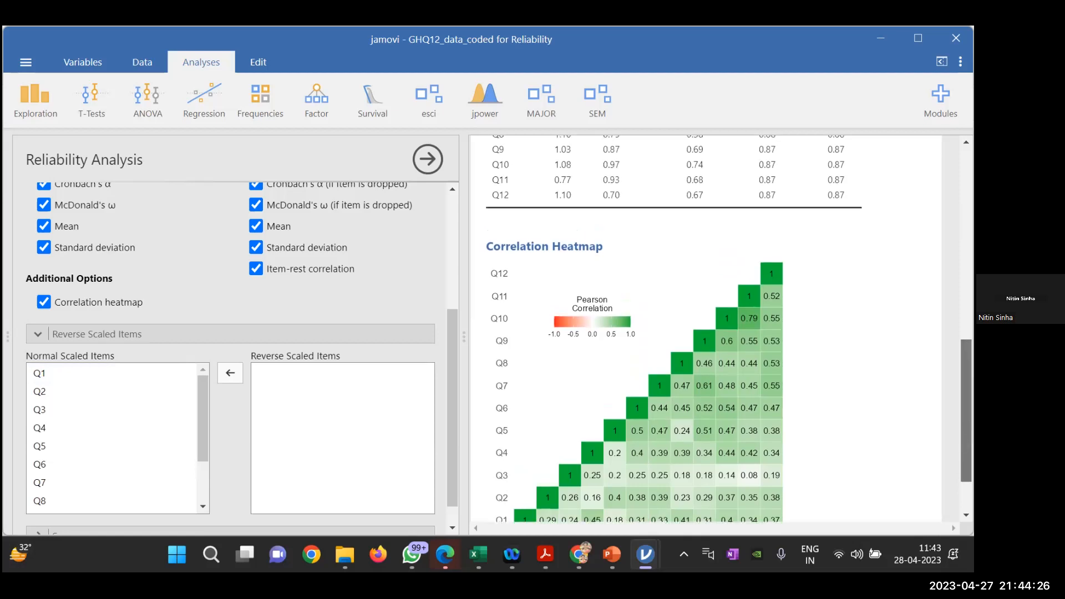
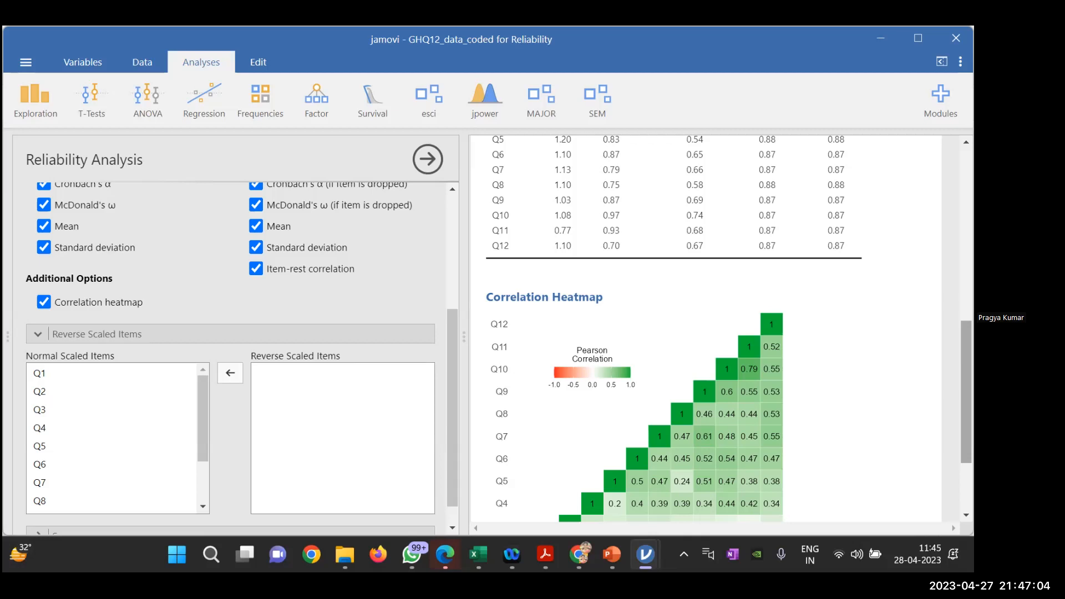
mouse_move(579, 555)
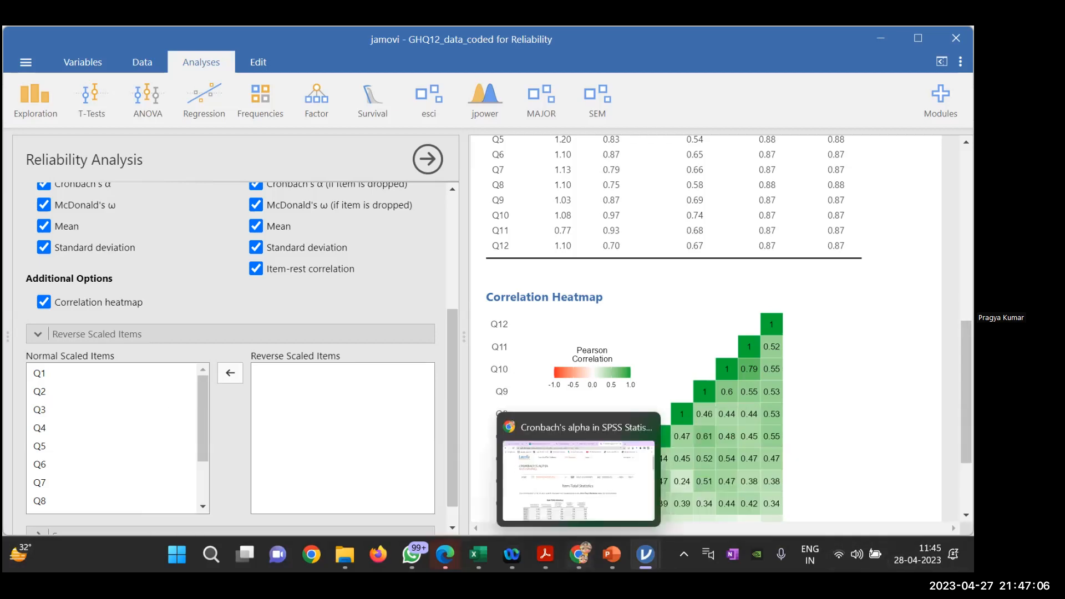
mouse_move(645, 555)
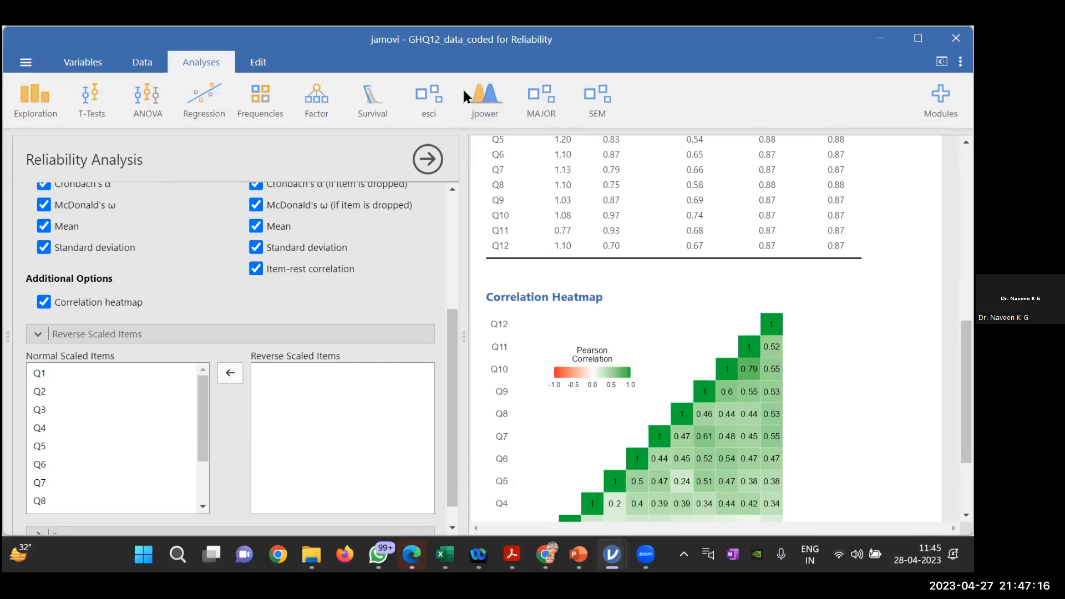
mouse_move(288, 51)
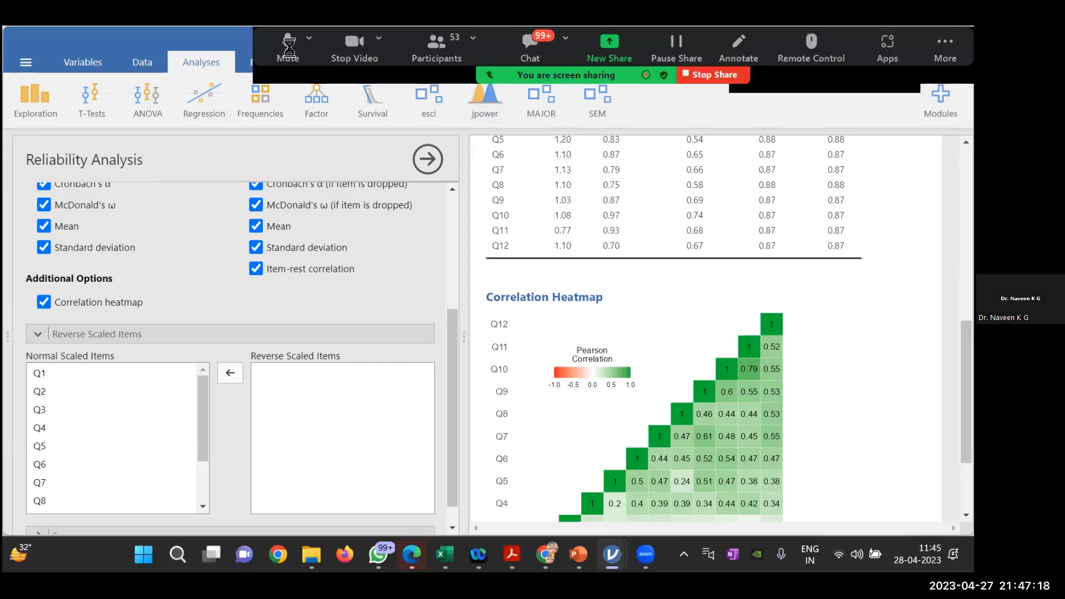